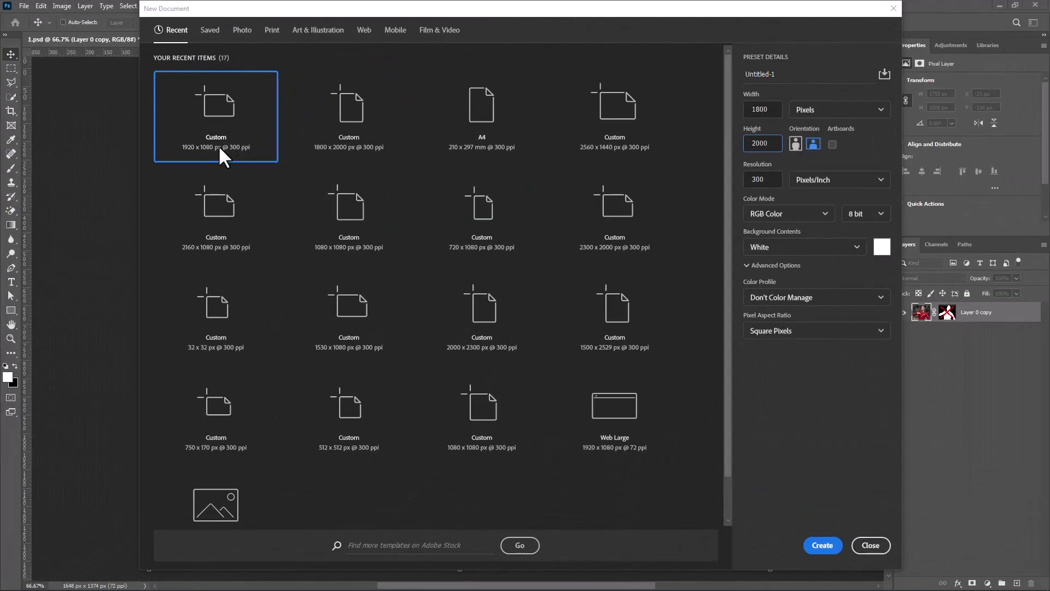
- Create a new document 1800 pixels wide and 2000 pixels high at 300 pixels/inch in RGB Color with a white background
click(777, 110)
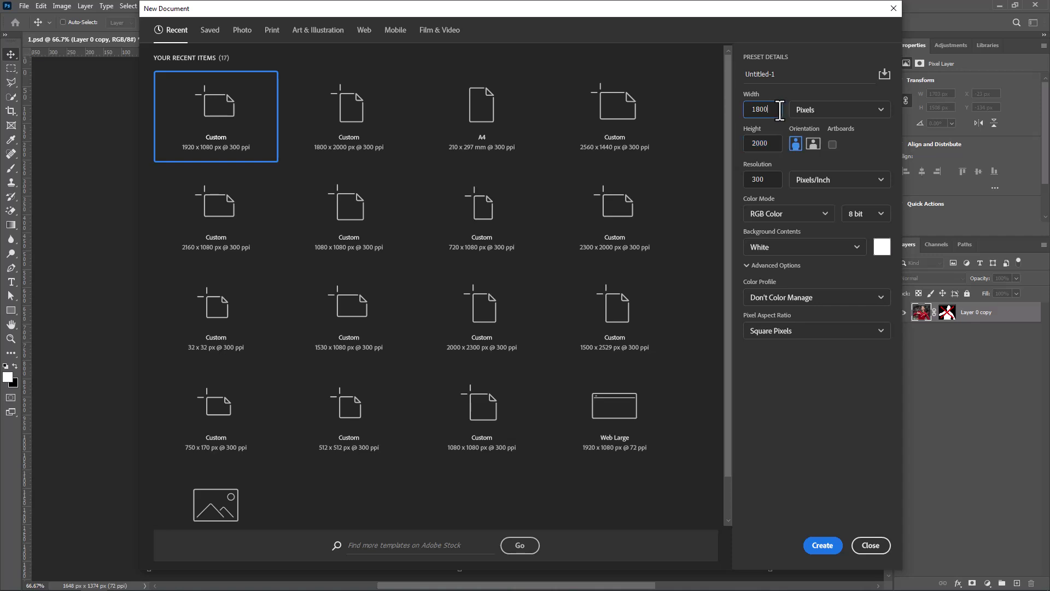
click(766, 144)
click(810, 546)
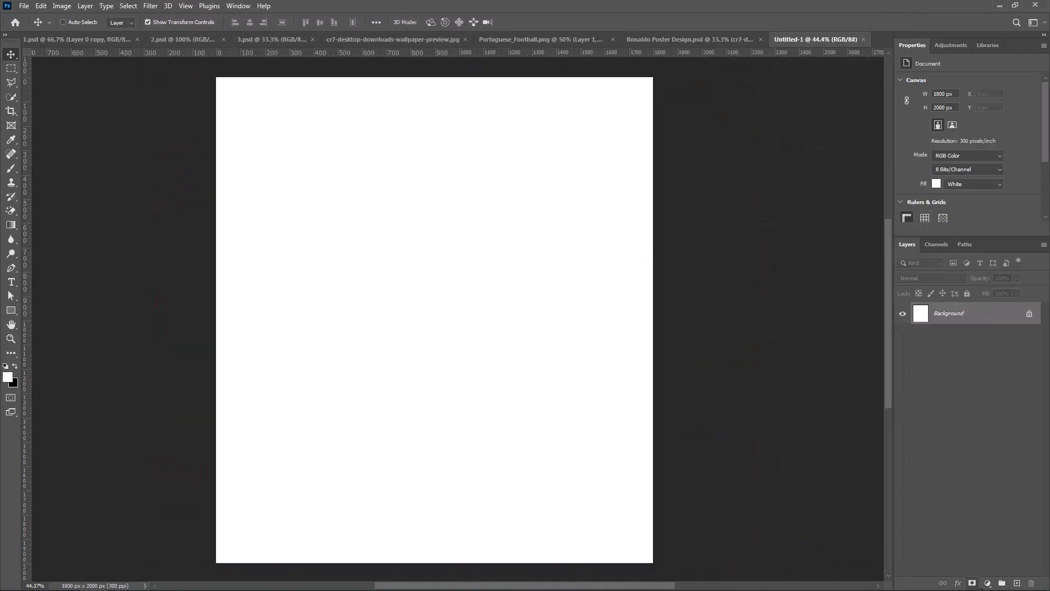
- Add a Solid Color fill layer in light grey cdcdcd above the background
click(988, 583)
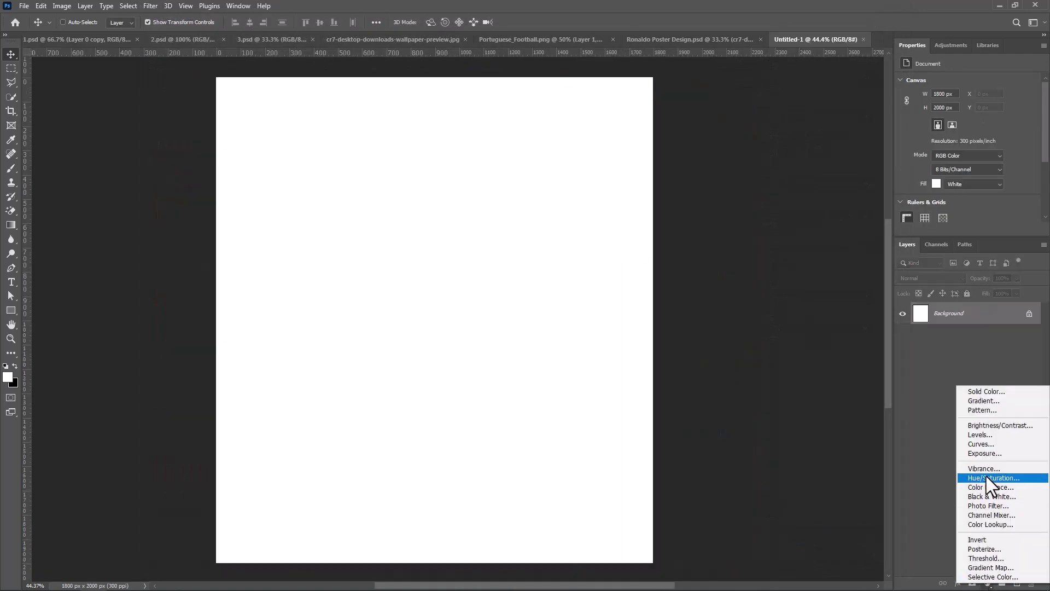
click(993, 389)
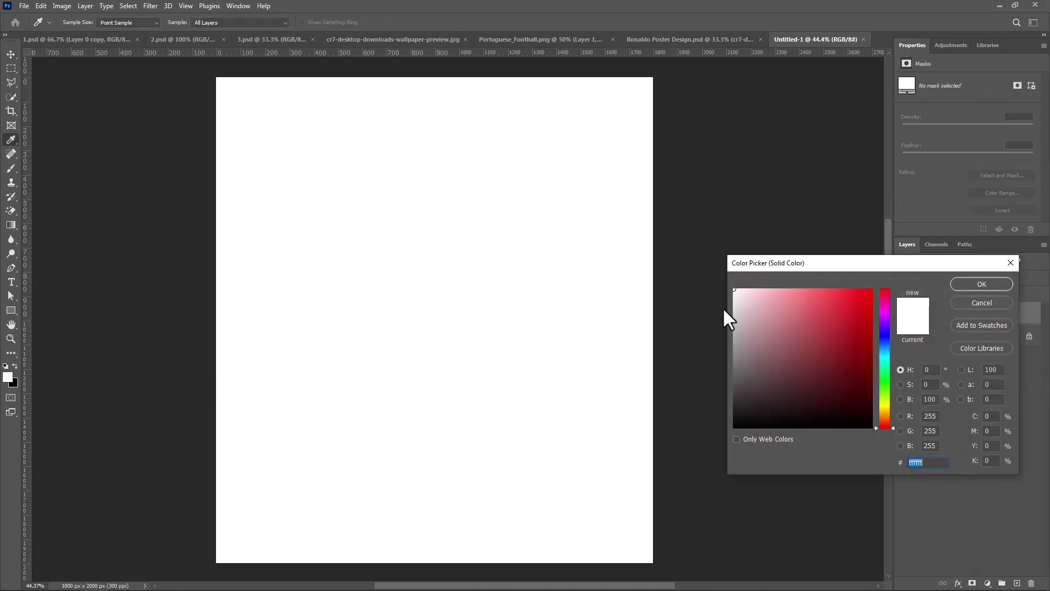
drag(740, 307, 710, 317)
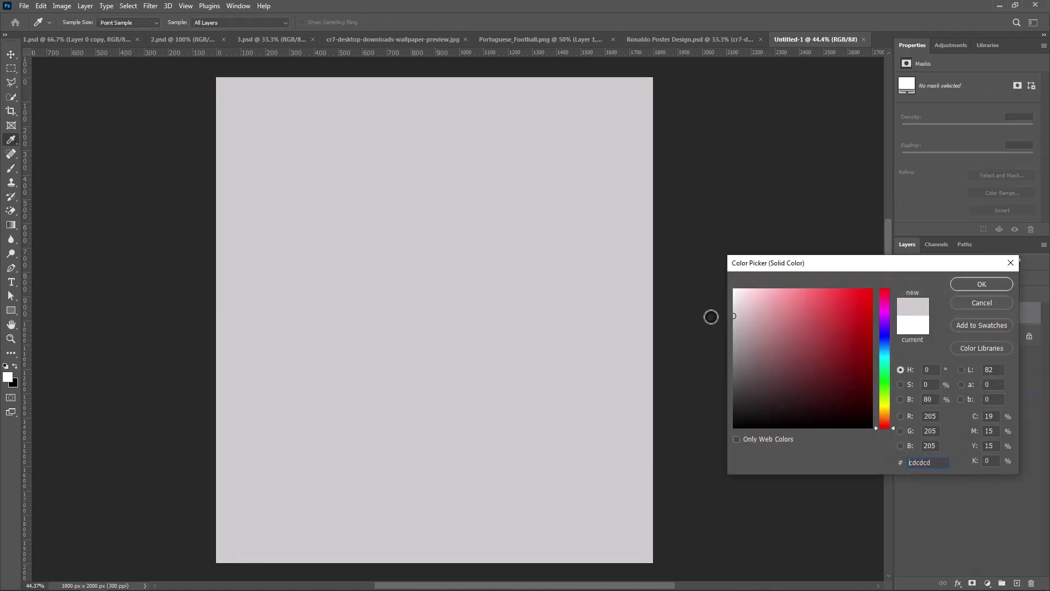
click(981, 283)
key(v)
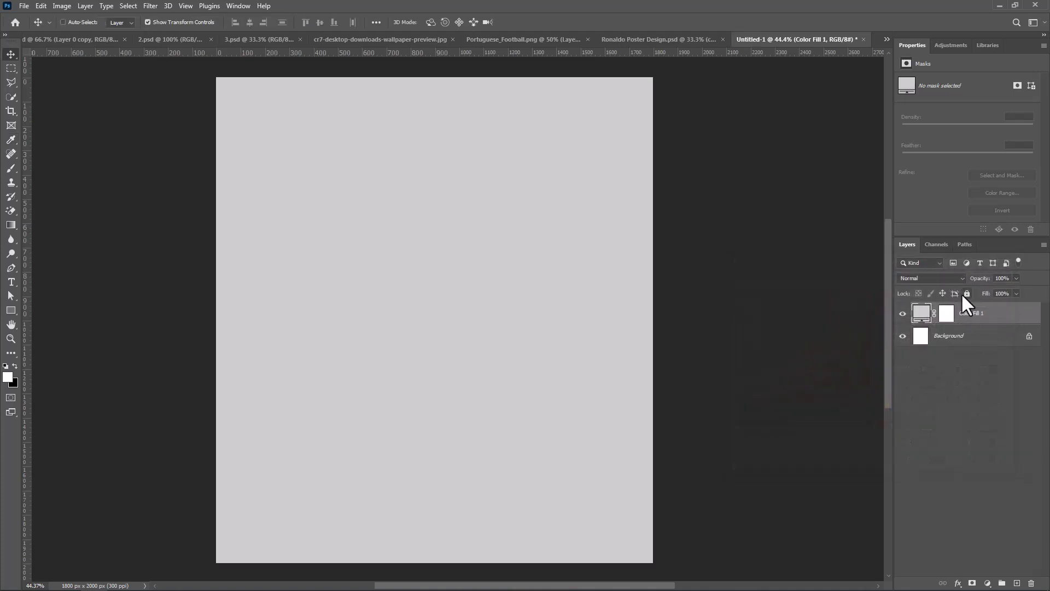
- Convert the grey fill layer to a smart object and apply the Rough Pastels gallery filter with stroke length 7
click(149, 6)
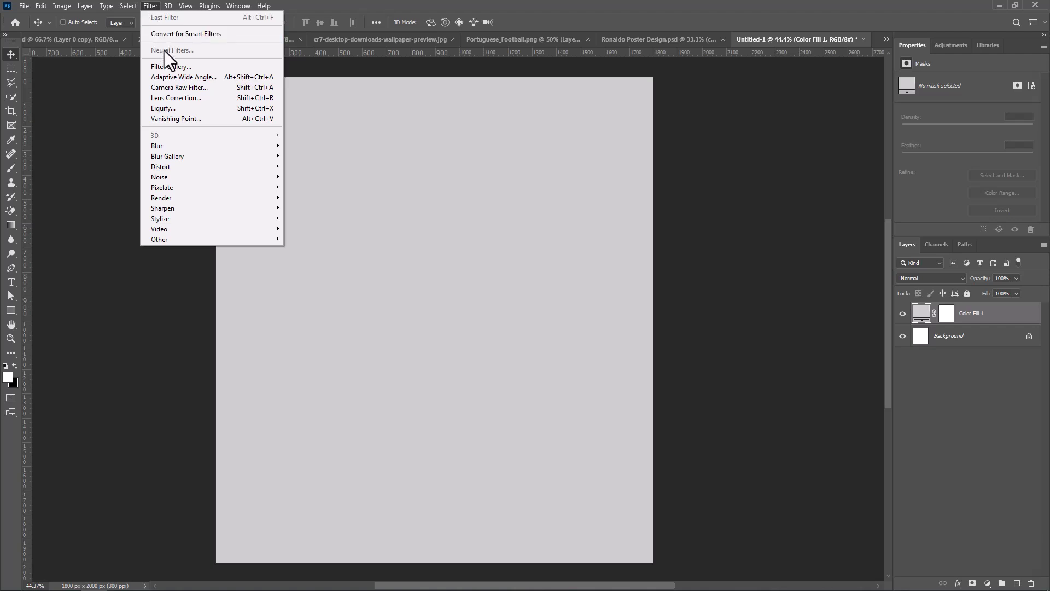
click(168, 65)
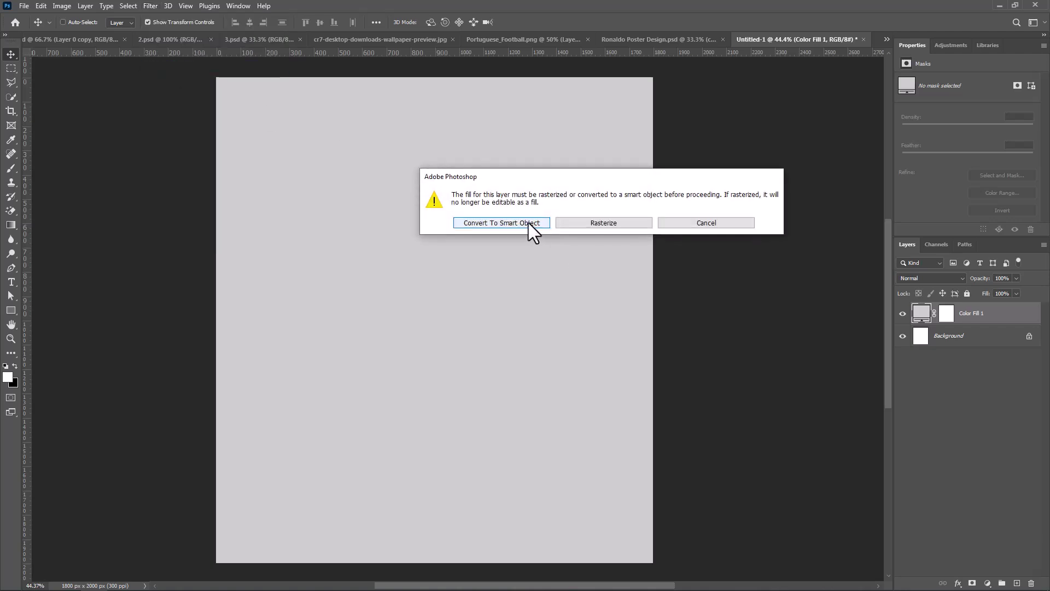
click(501, 224)
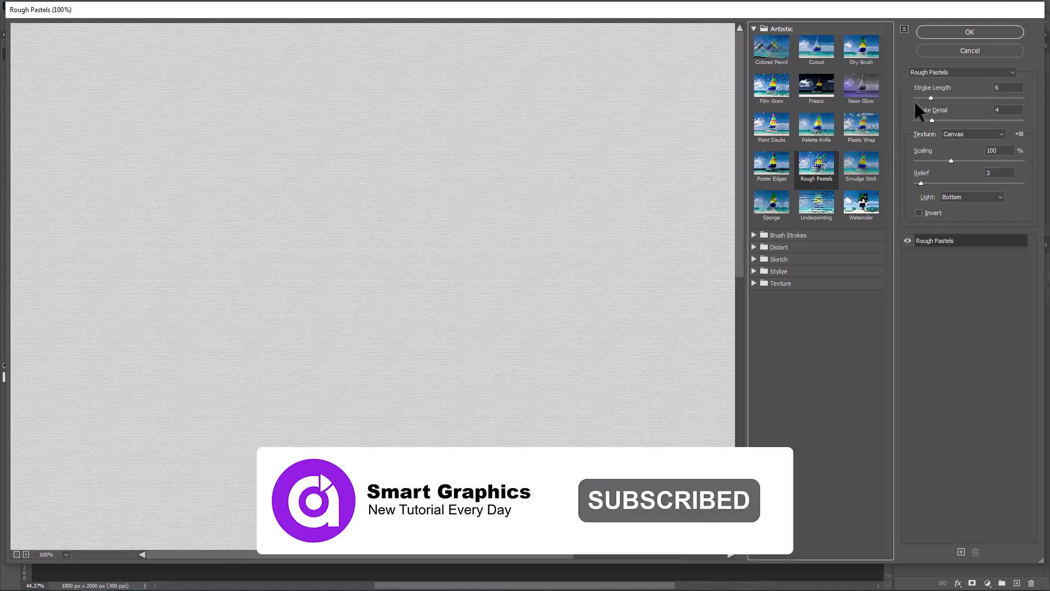
drag(931, 97, 934, 97)
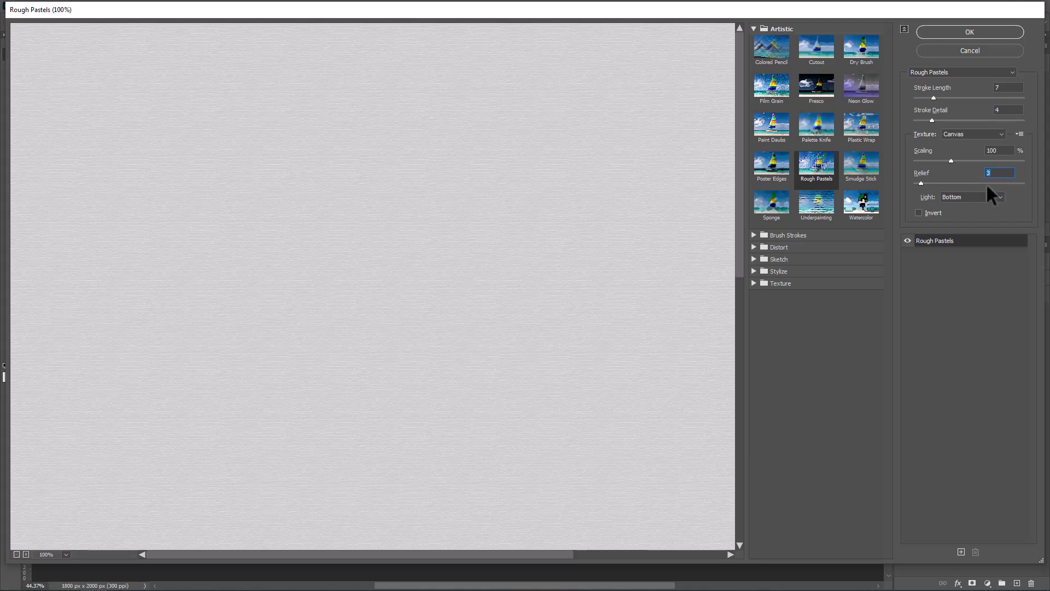
click(985, 33)
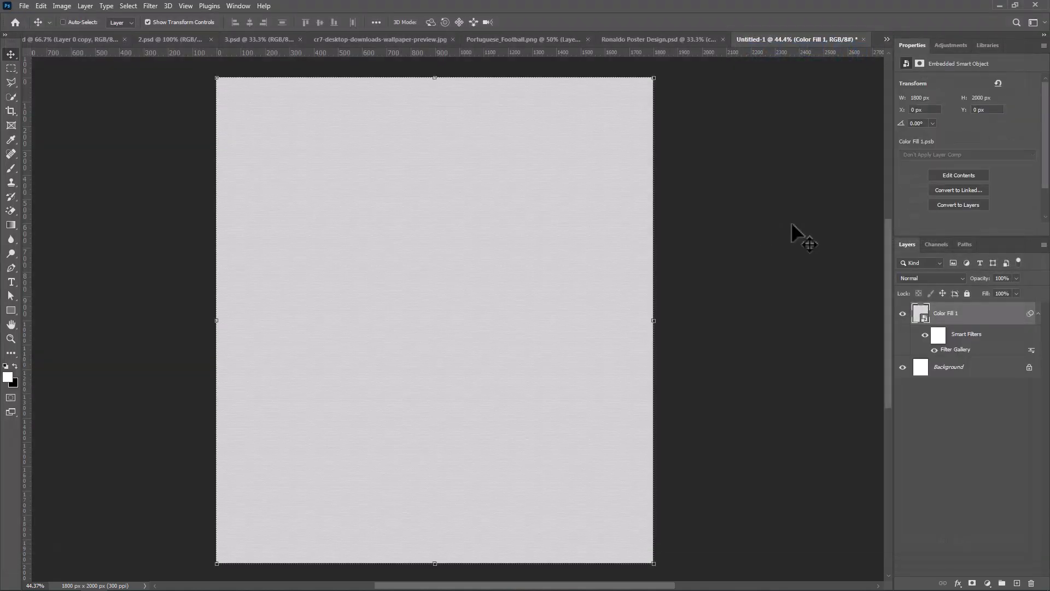
- Collapse the textured fill layer's smart filter list and rename the layer BG
click(1038, 314)
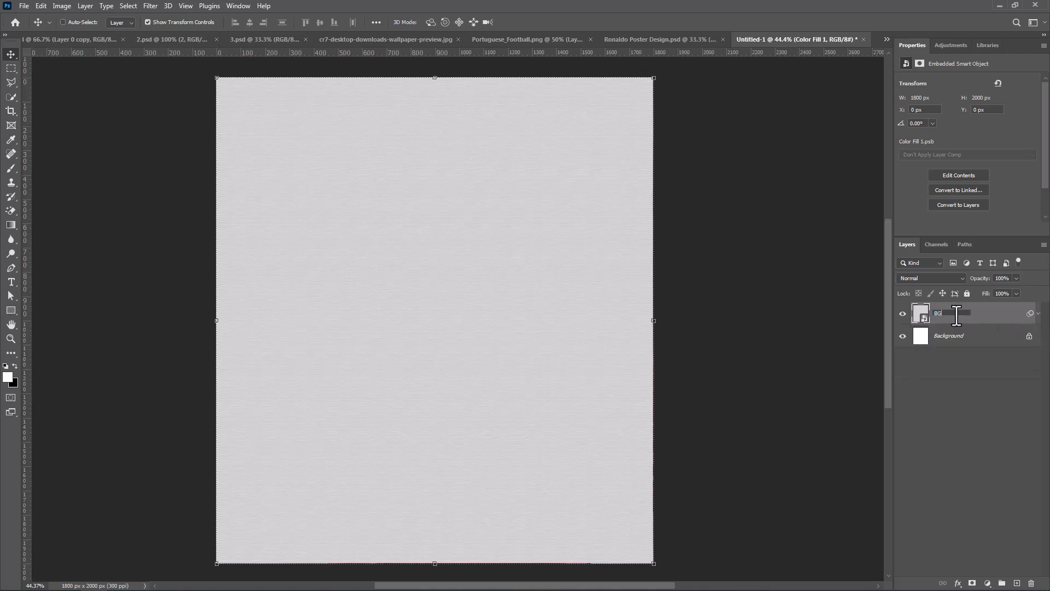
key(Return)
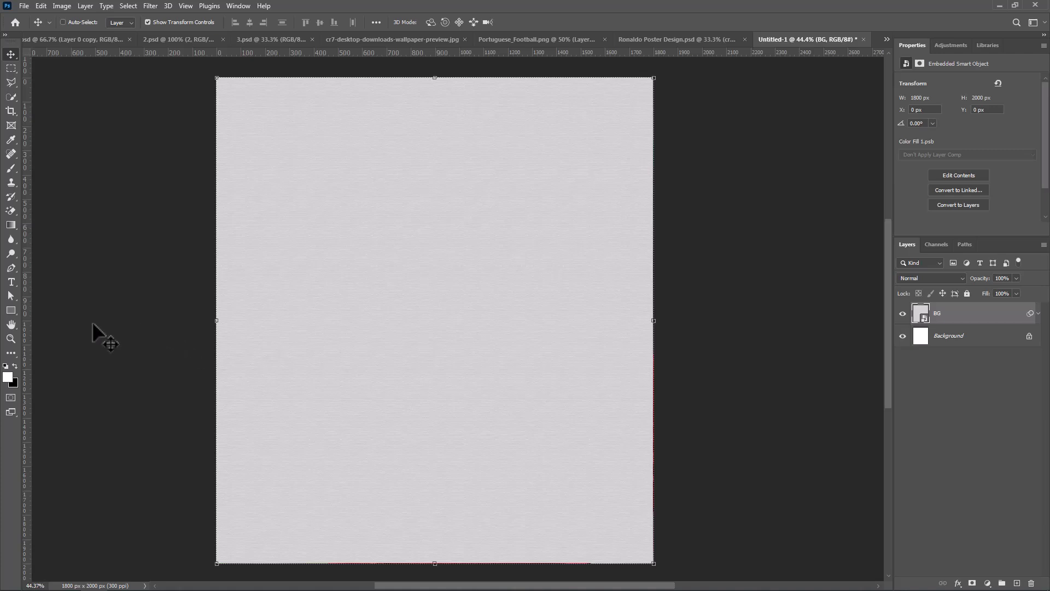
- Draw a dark grey 313131 rectangle without stroke, about 1261 by 1257 px, around the middle of the canvas
right_click(8, 309)
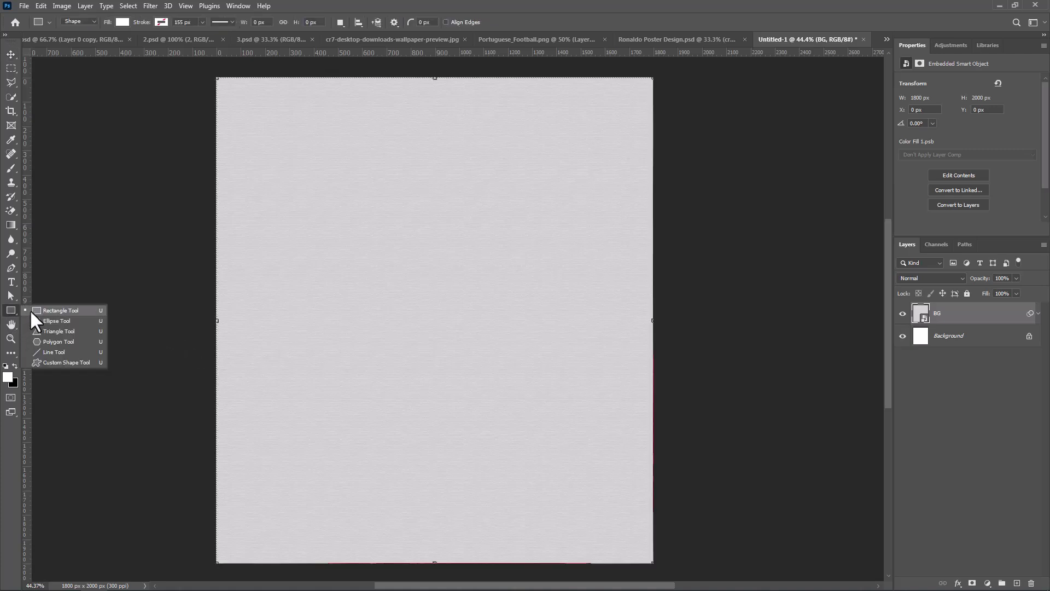
click(32, 309)
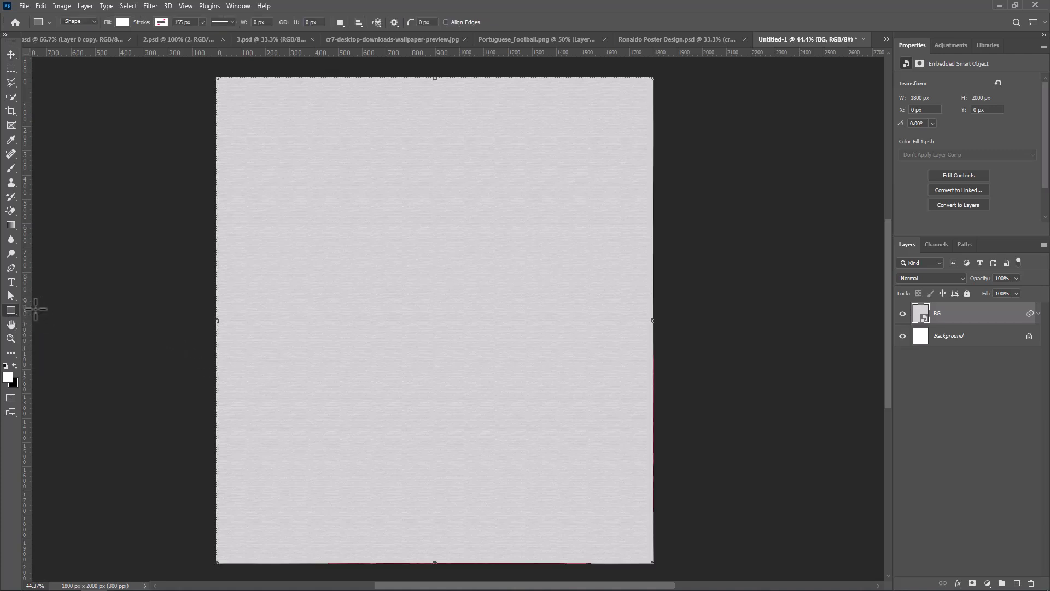
click(122, 23)
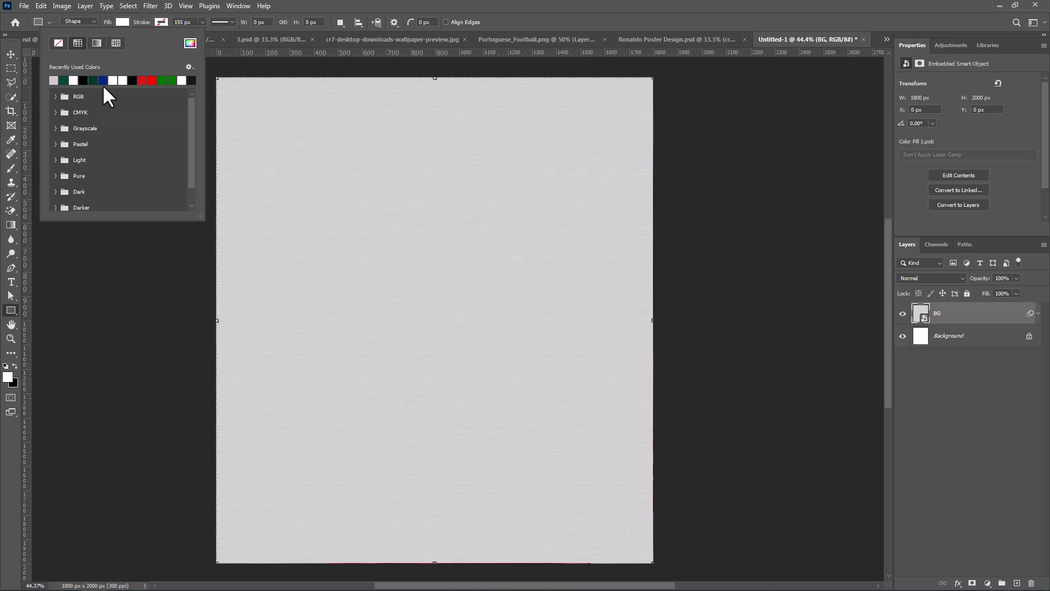
click(191, 44)
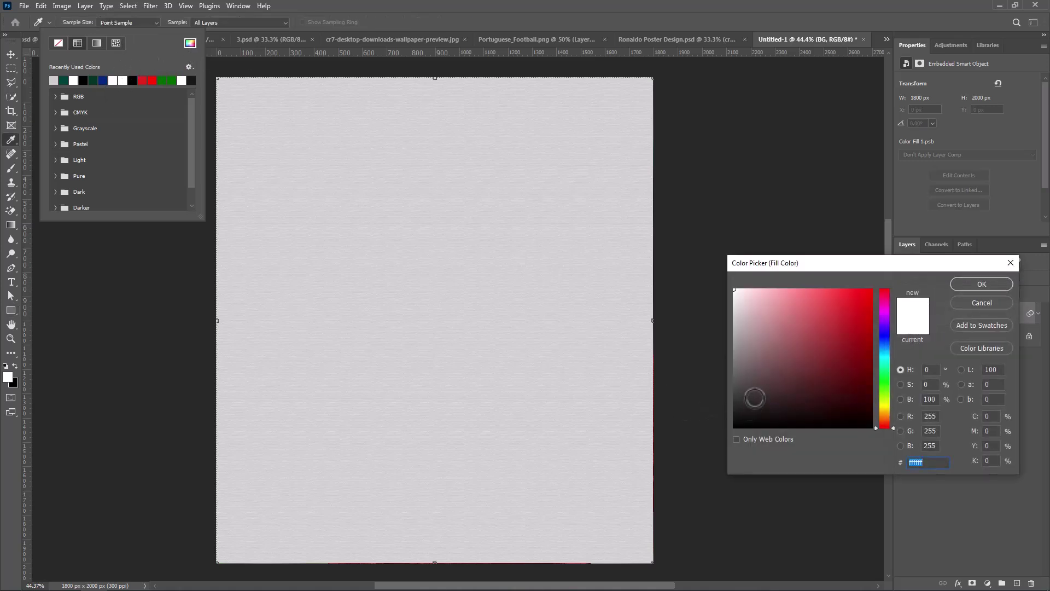
click(753, 395)
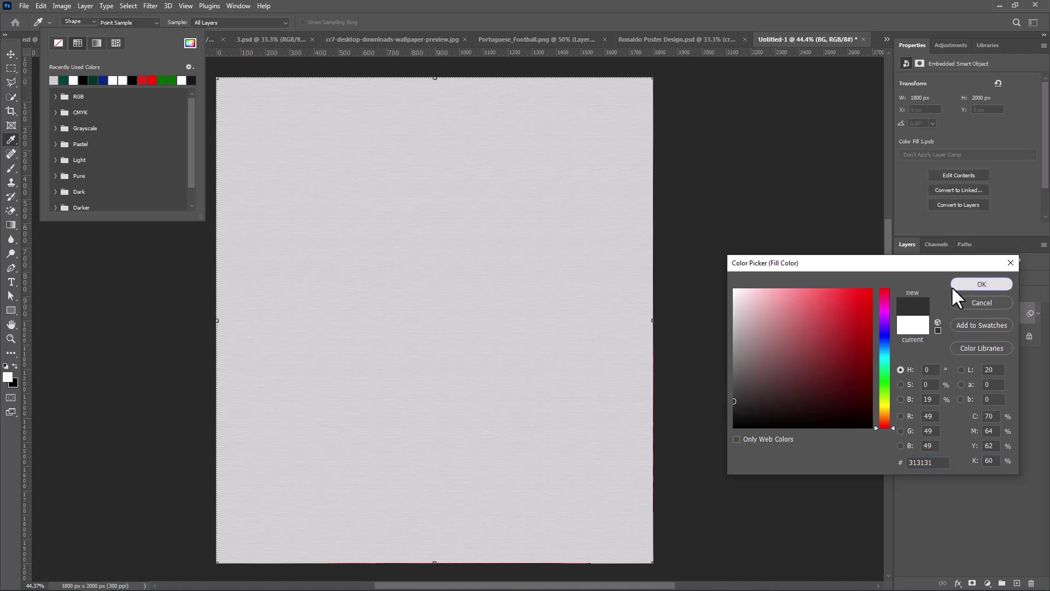
click(982, 284)
key(Return)
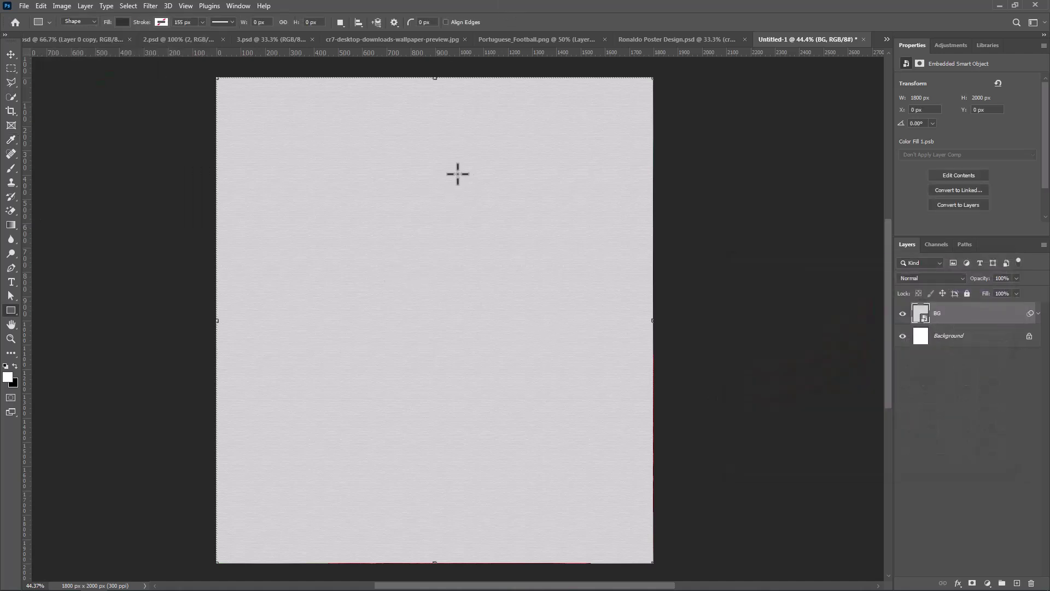
drag(288, 179, 594, 485)
- Centre the dark rectangle horizontally and vertically on the canvas, then clear the selection
click(11, 54)
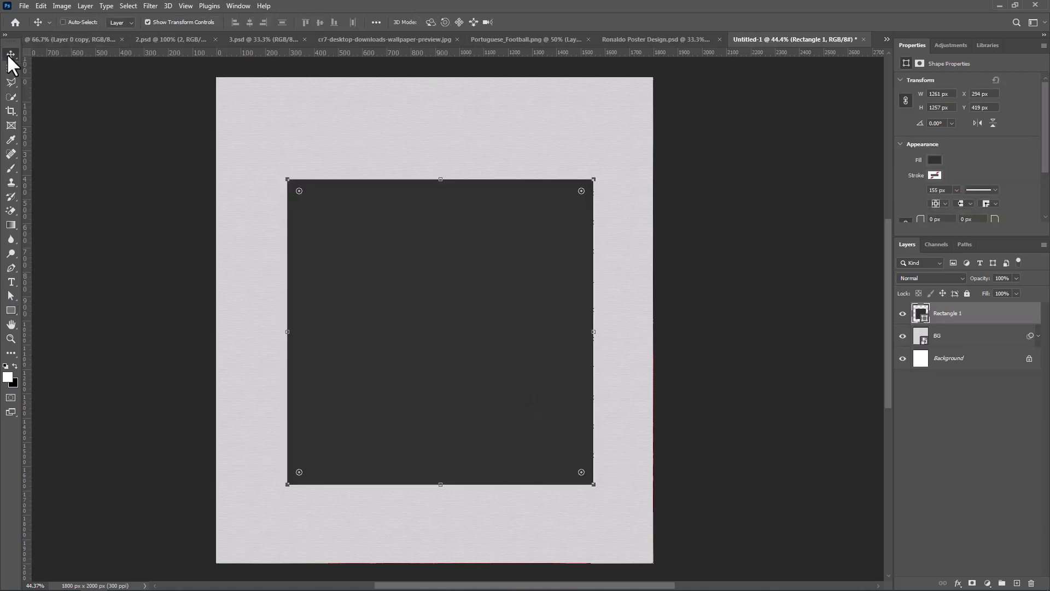
key(ctrl+a)
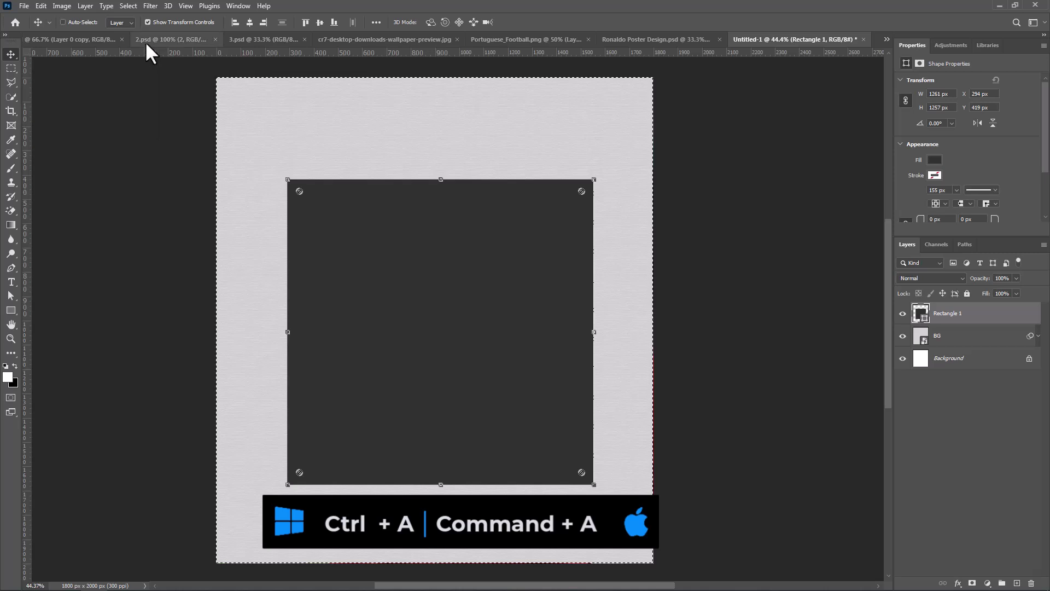
click(249, 22)
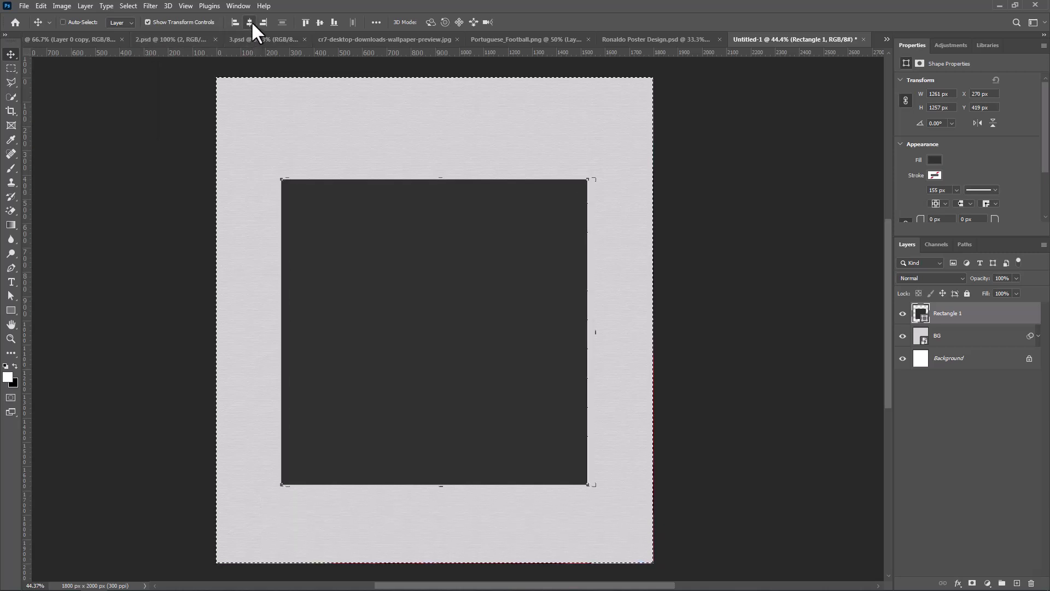
click(319, 22)
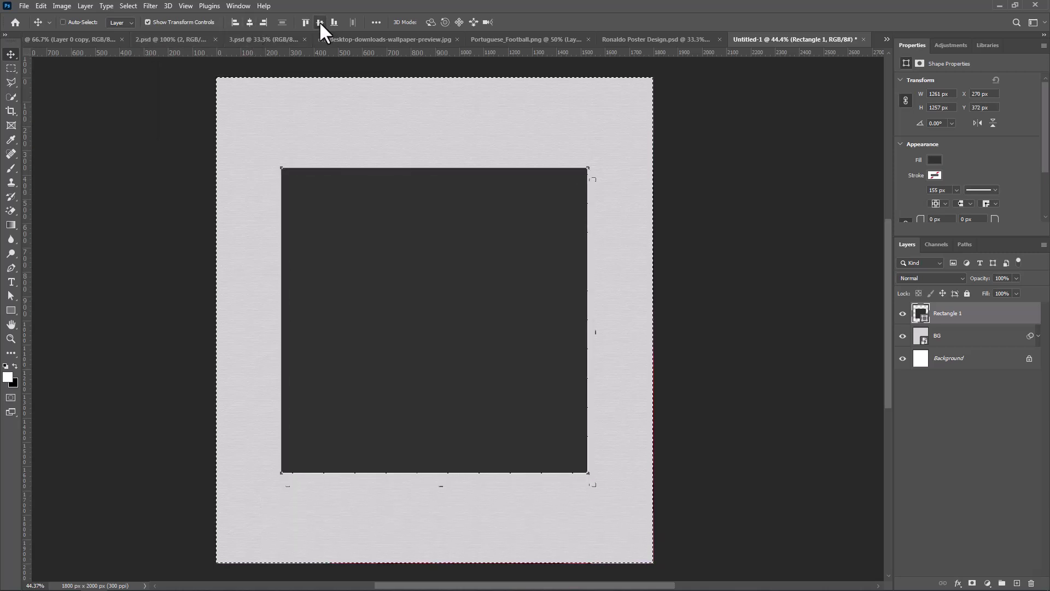
key(ctrl+d)
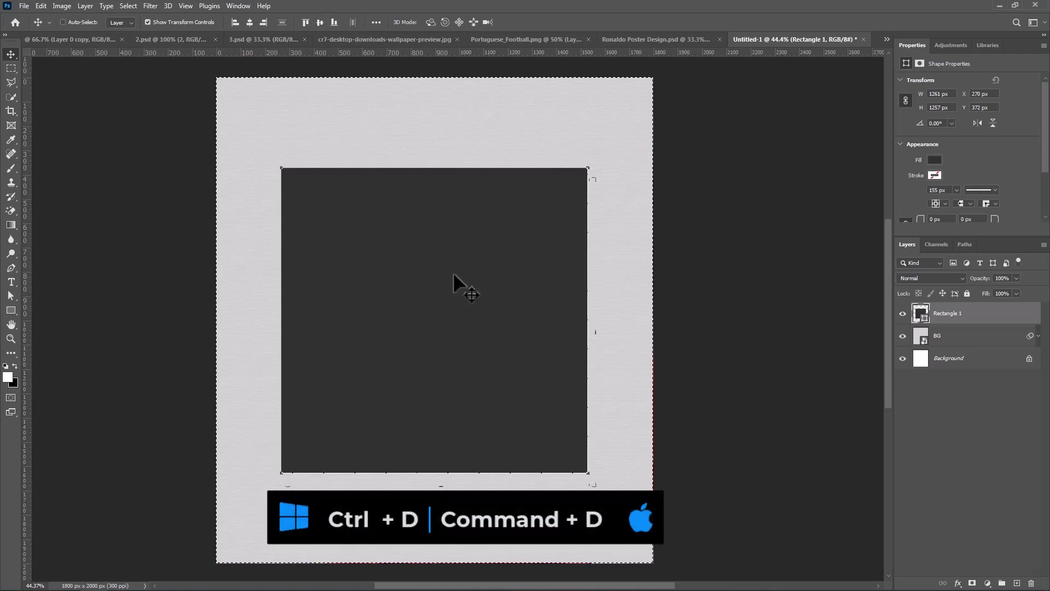
- Scale the dark rectangle about its centre to about 1293 by 1289 px
key(ctrl+t)
drag(438, 474, 434, 477)
key(Return)
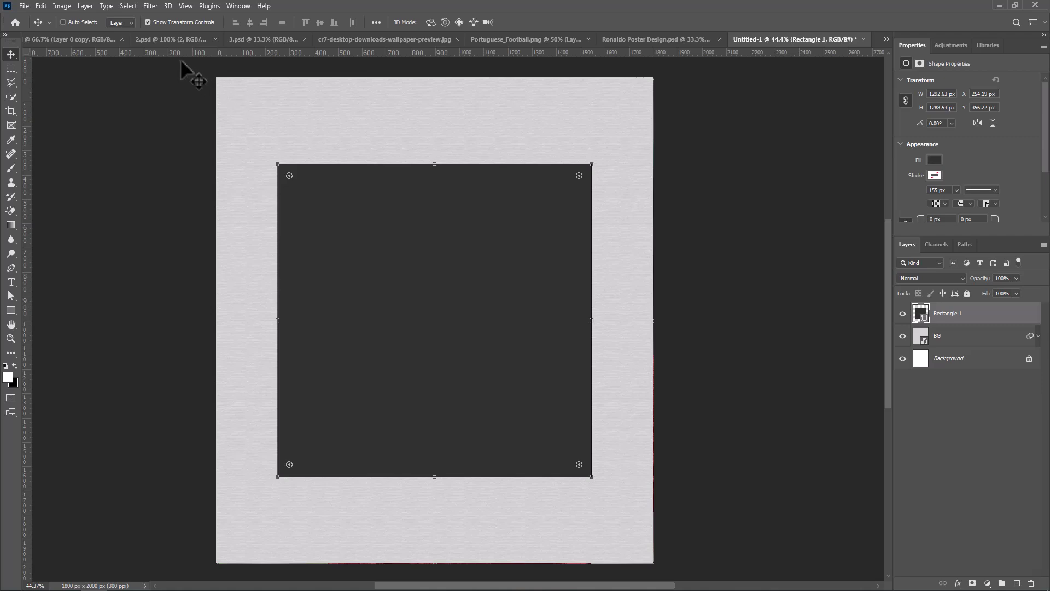
- In 2.psd, mask the player out of the green background and convert the masked layer to a smart object
click(172, 40)
shift+click(948, 314)
key(w)
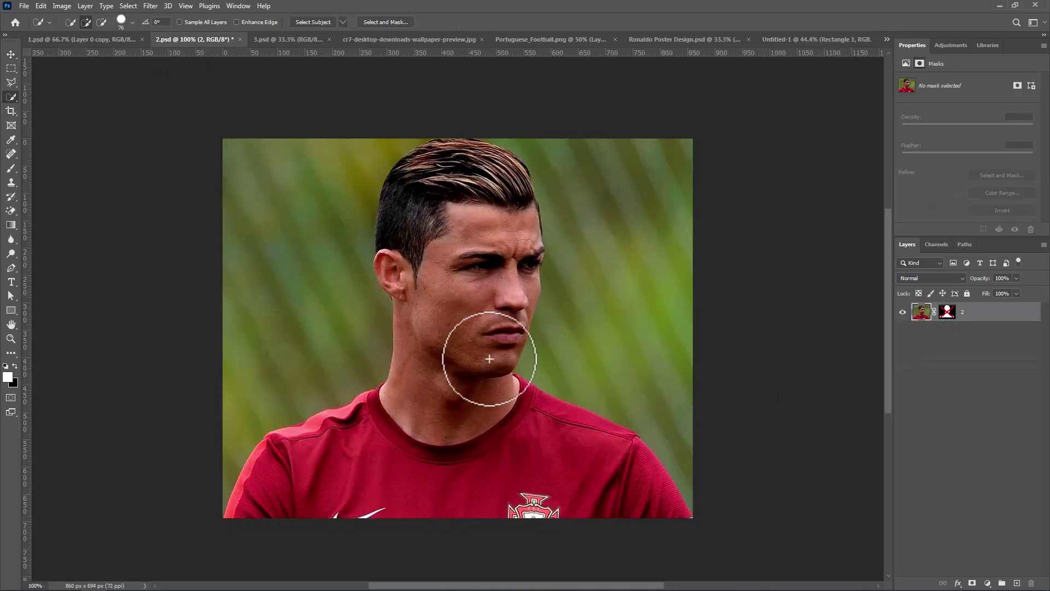
key(ctrl+d)
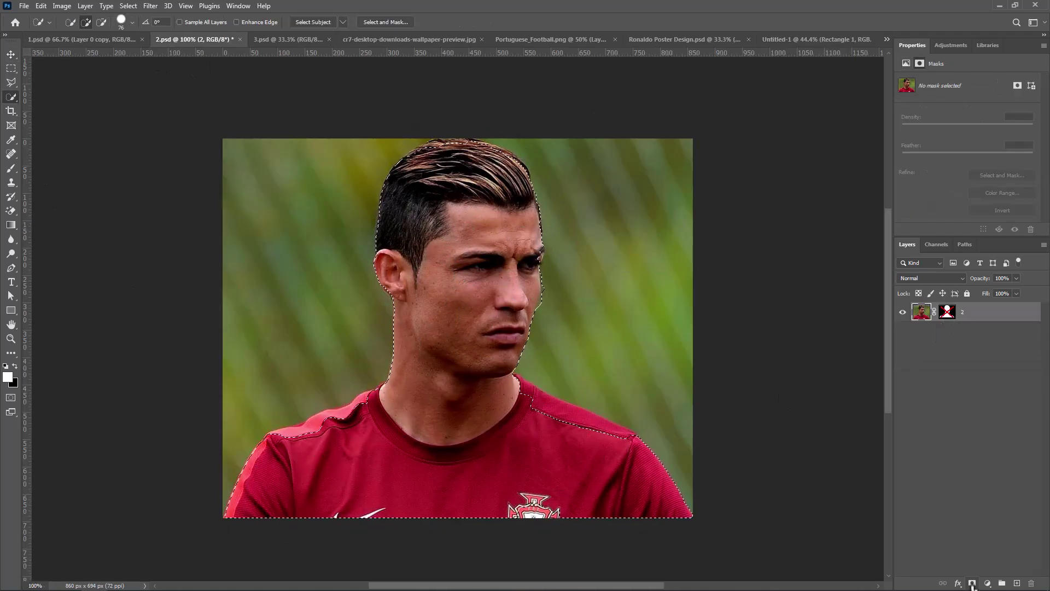
shift+click(948, 319)
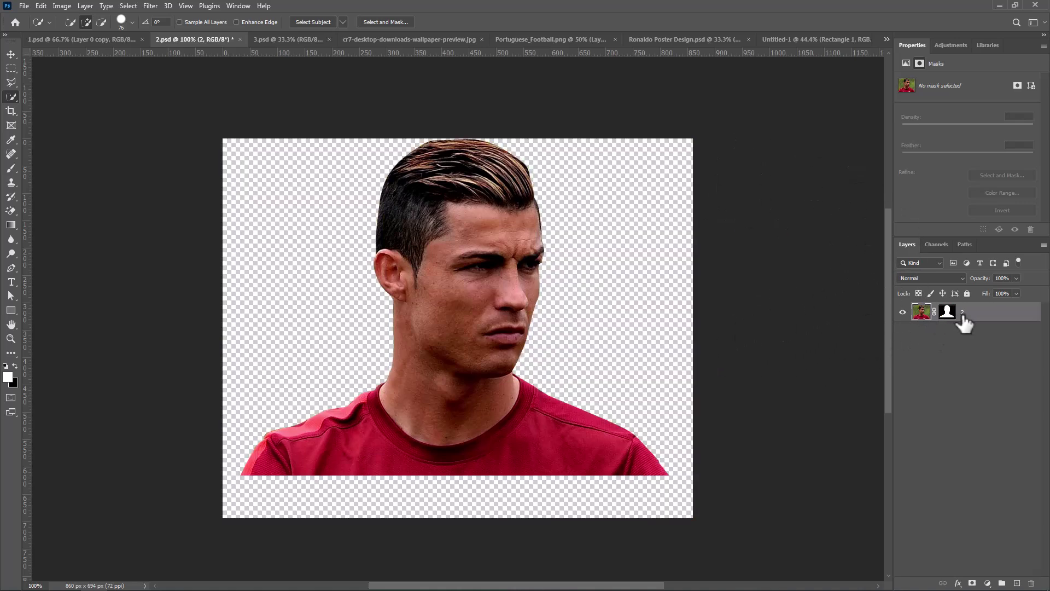
right_click(985, 317)
click(904, 279)
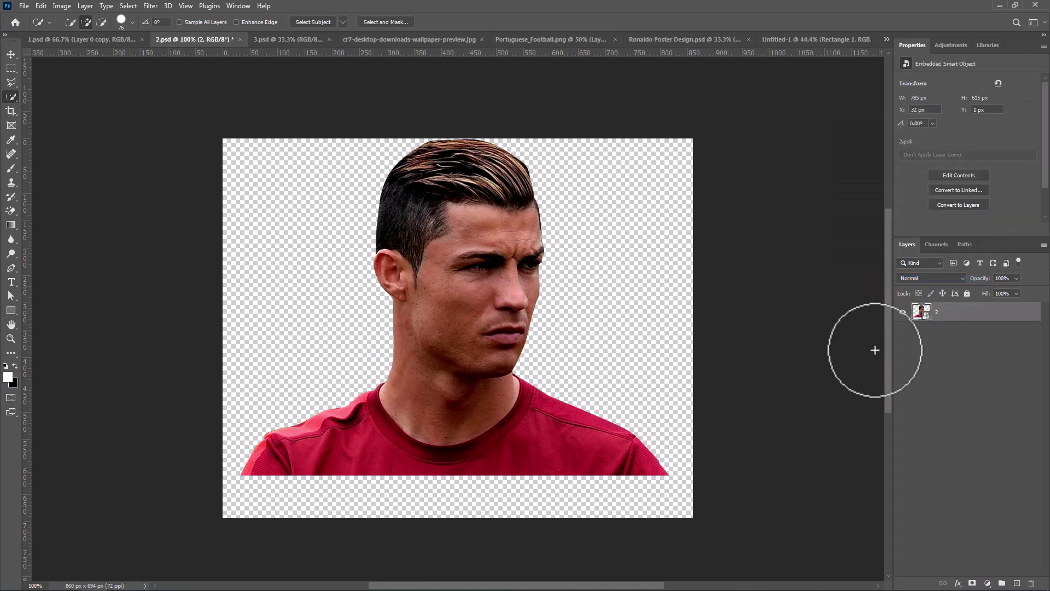
- Bring the player cutout into the new poster document, resting on the rectangle's lower edge towards its right side, and scale it to about 46%
click(10, 55)
drag(474, 330, 542, 418)
key(ctrl+t)
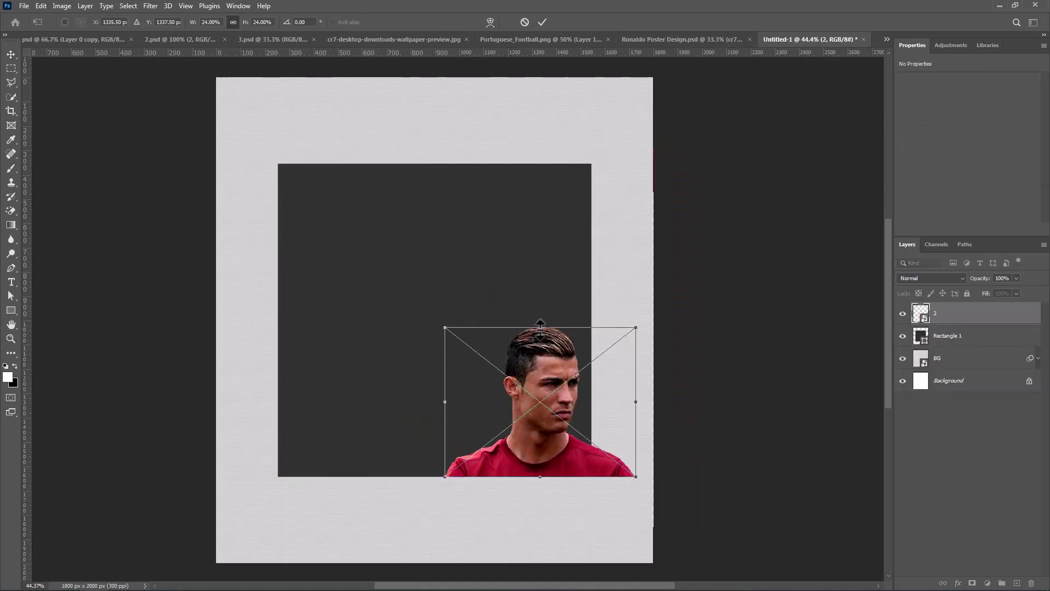
drag(542, 323, 541, 190)
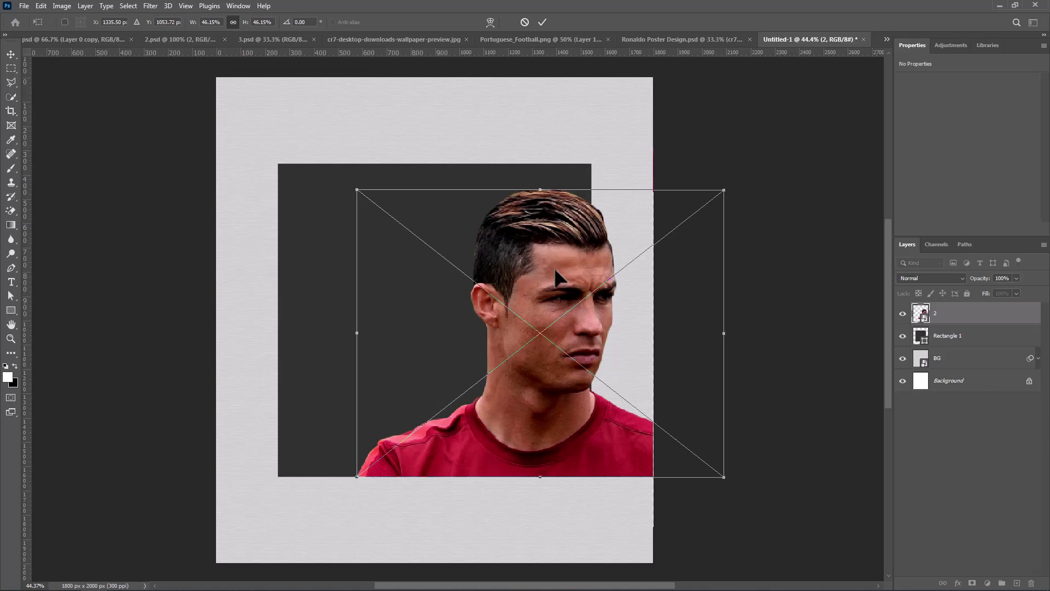
click(542, 23)
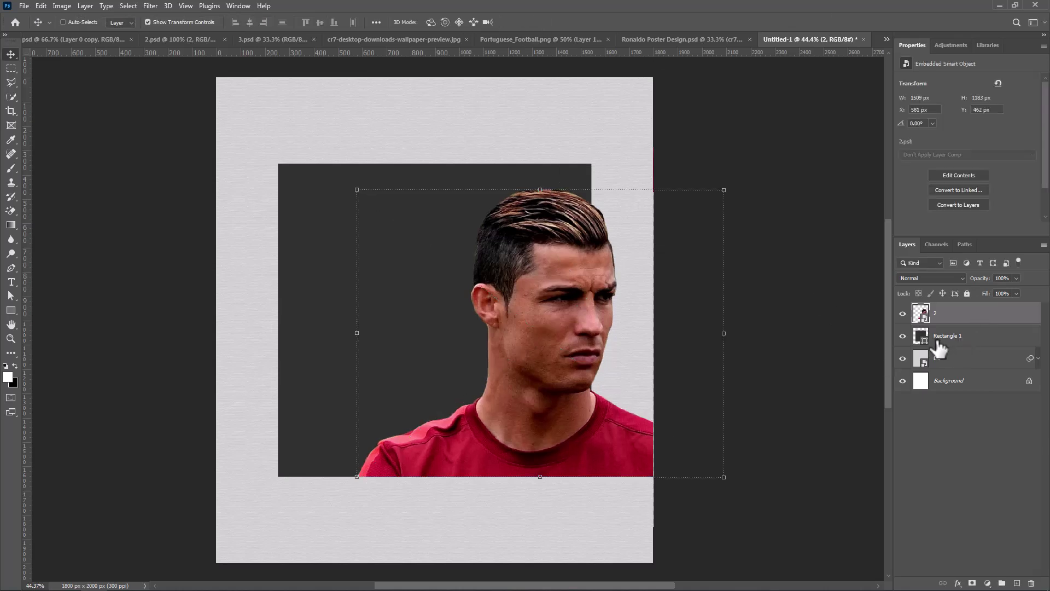
- Add a layer mask to the player cutout and load the dark rectangle's outline as a selection
click(972, 583)
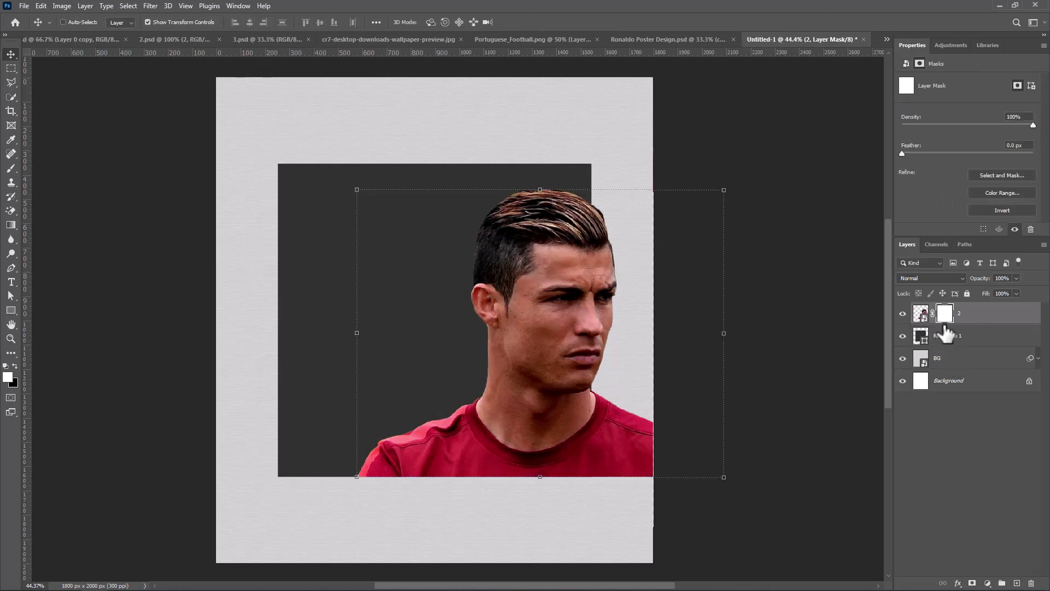
drag(920, 335, 914, 338)
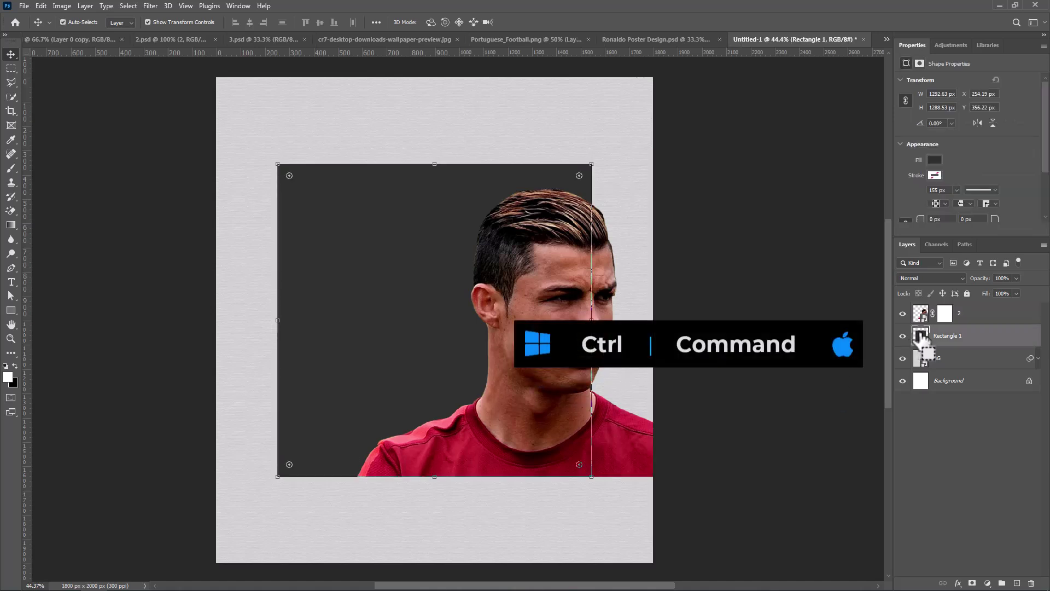
ctrl+click(920, 337)
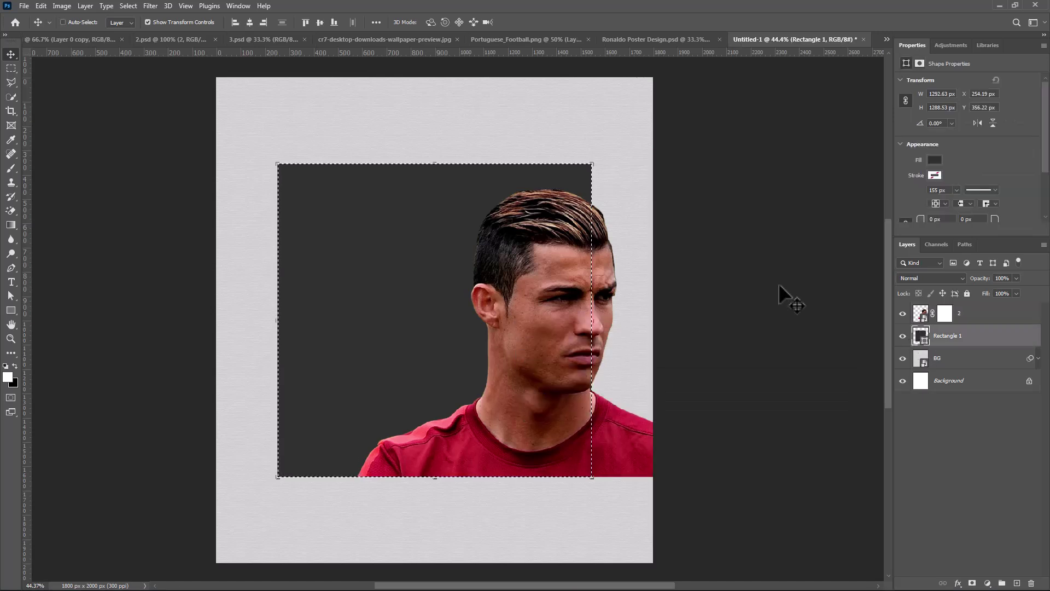
- Paint the player layer's mask black with a Hard Round brush to hide the shoulder outside the dark rectangle, using the inverted selection, and deselect
click(128, 6)
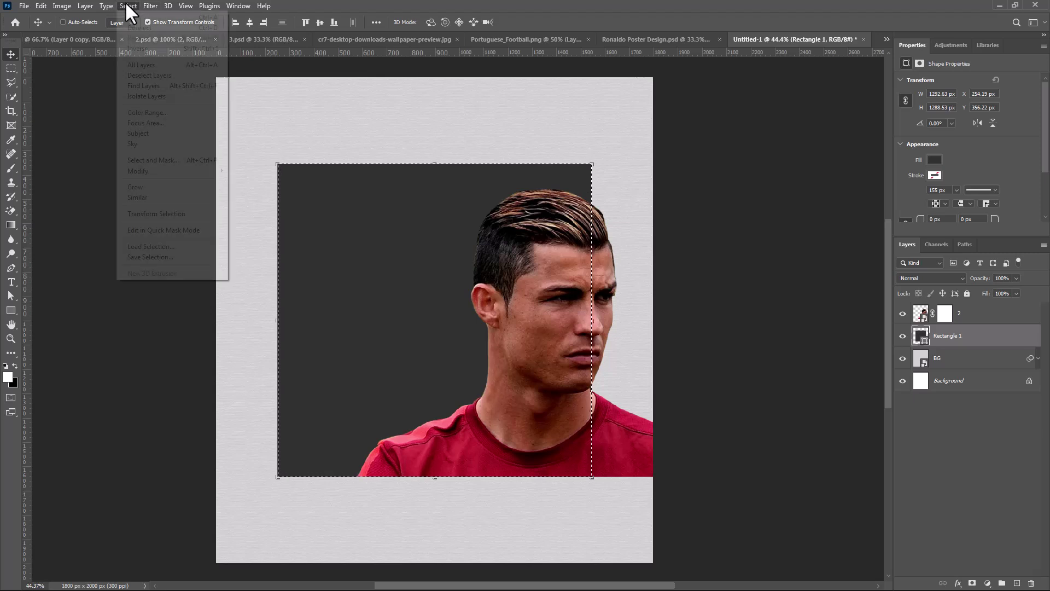
click(143, 48)
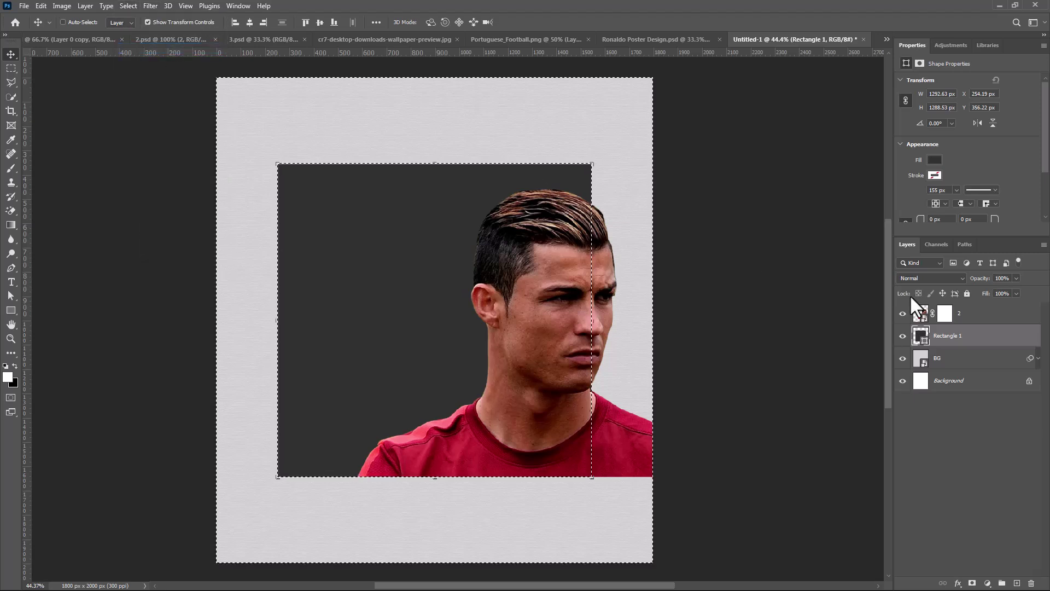
click(946, 315)
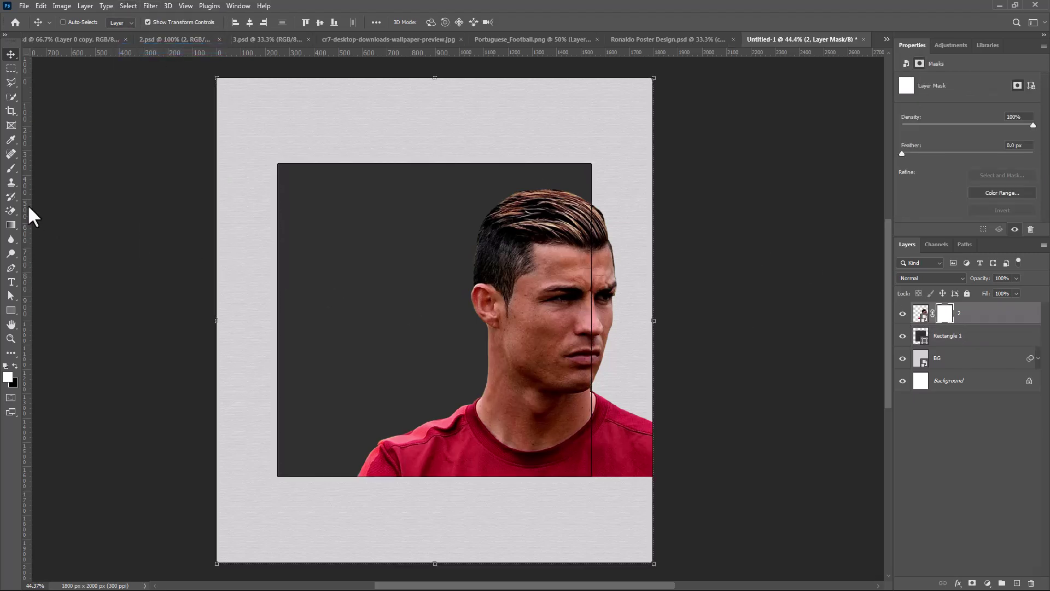
click(11, 169)
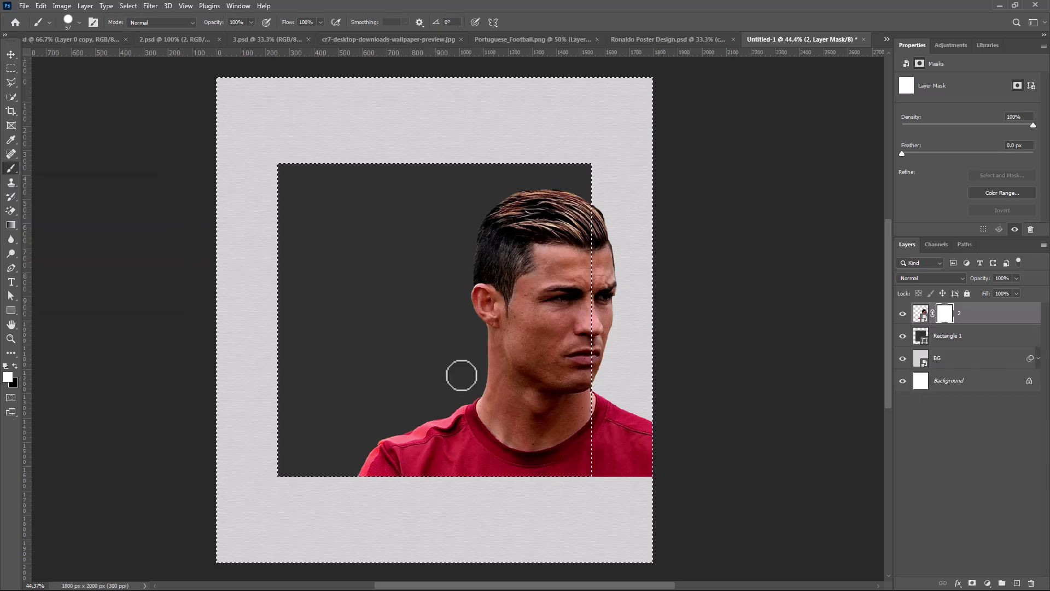
right_click(460, 392)
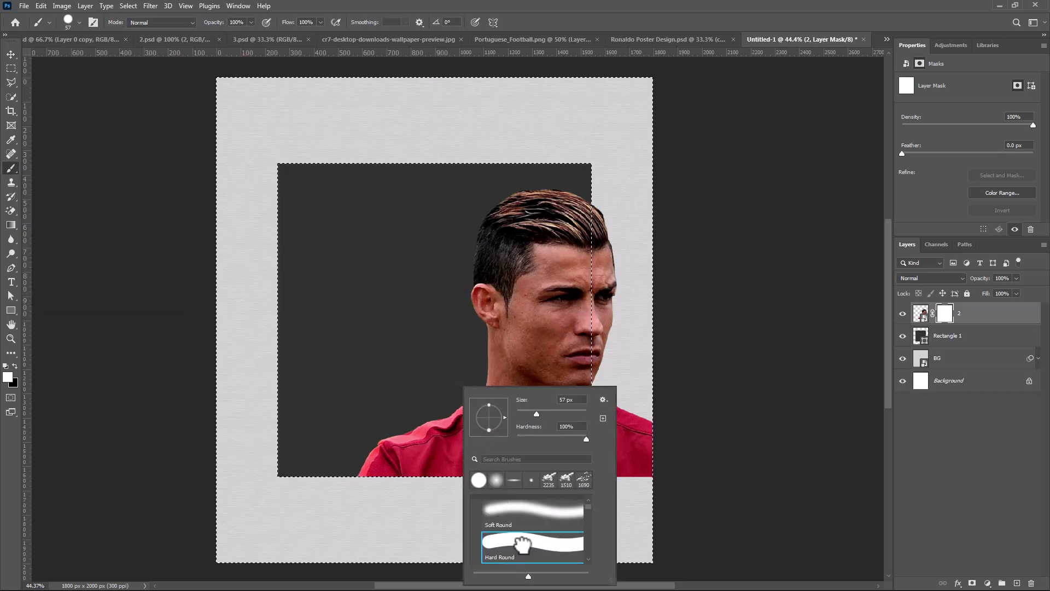
double_click(516, 558)
click(15, 366)
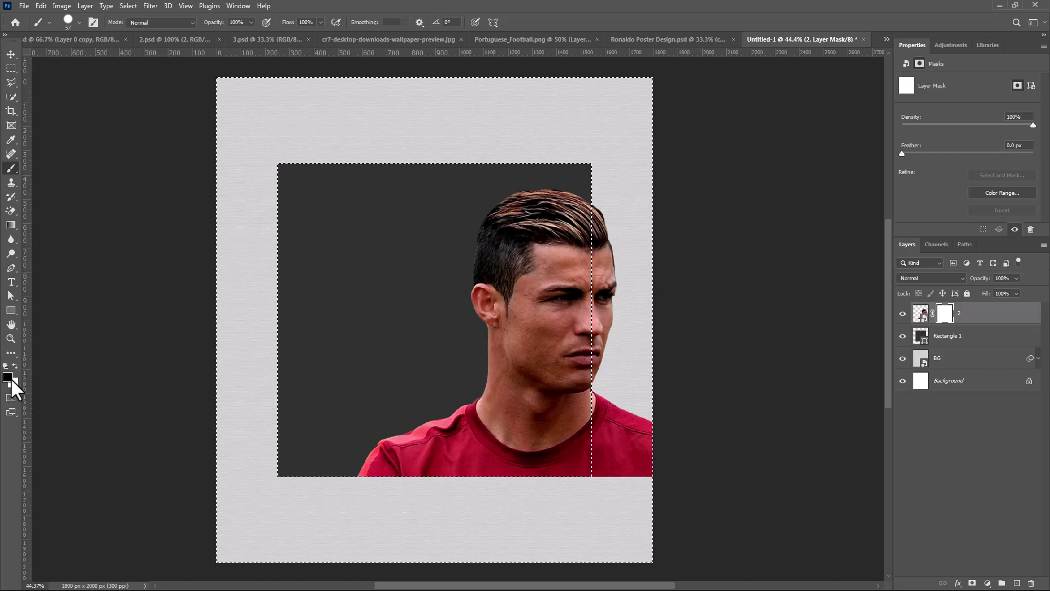
click(619, 481)
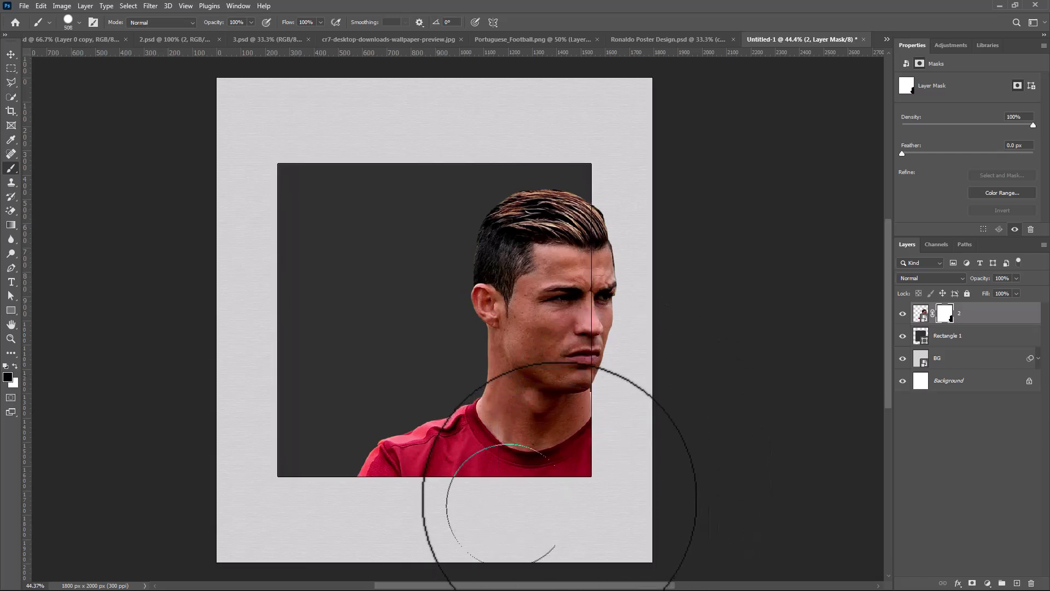
key(ctrl+d)
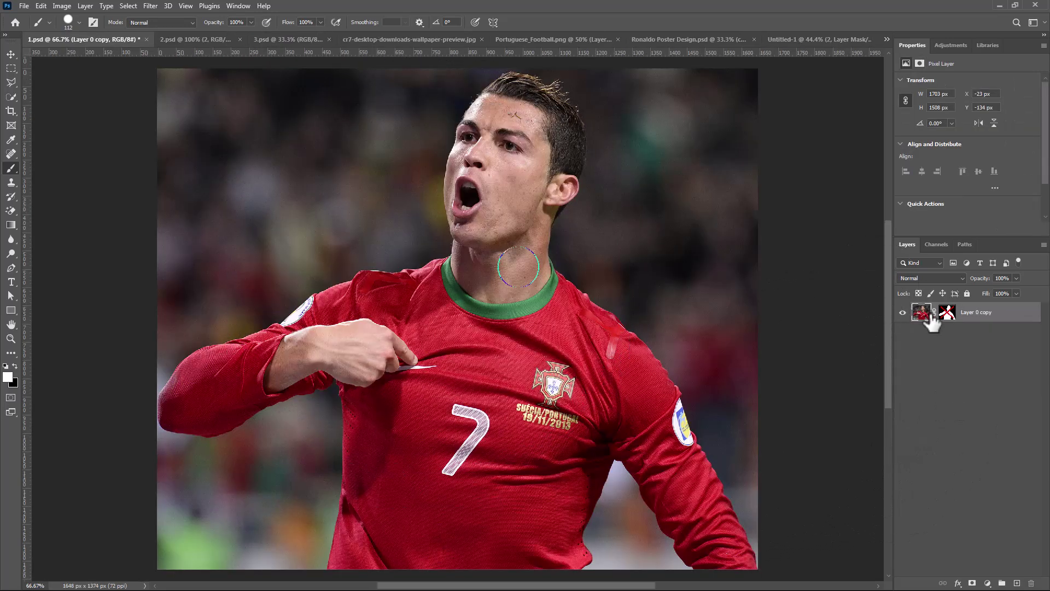
- In 1.psd, mask the shouting player out of the stadium background and convert the masked layer to a smart object named 1
shift+click(947, 315)
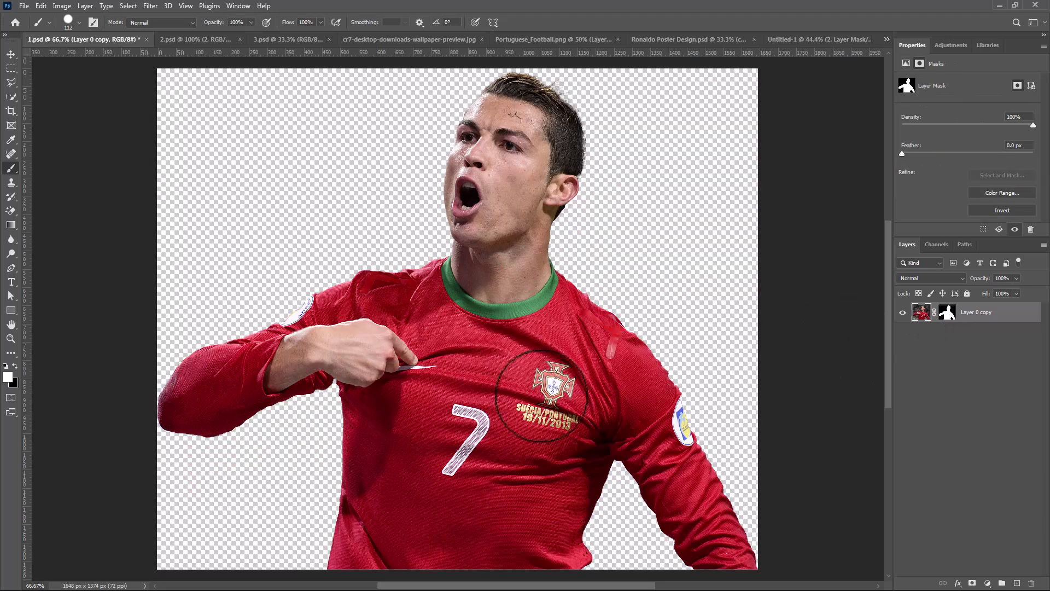
click(11, 54)
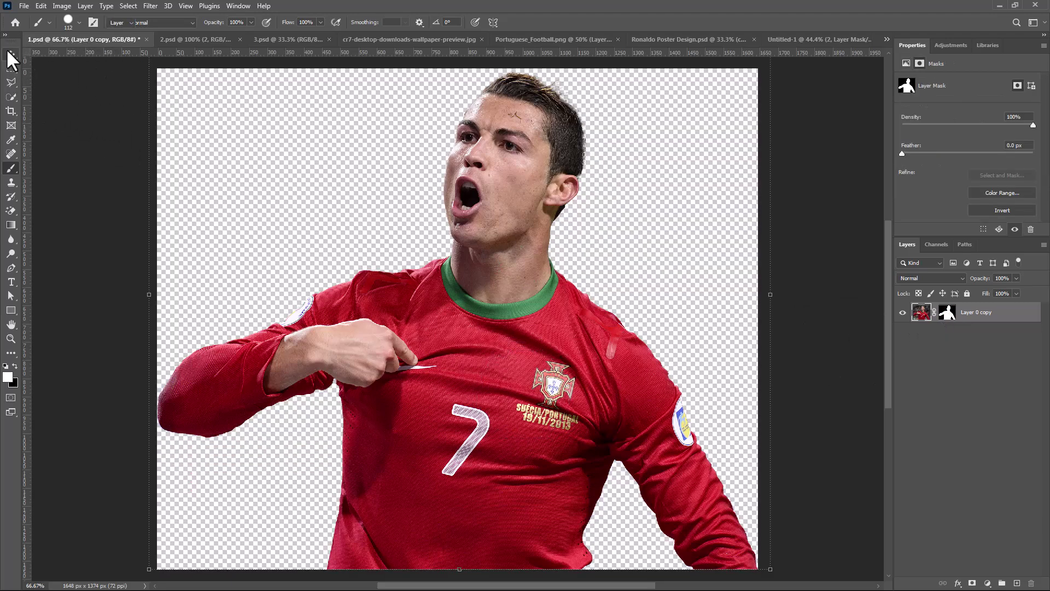
right_click(1007, 323)
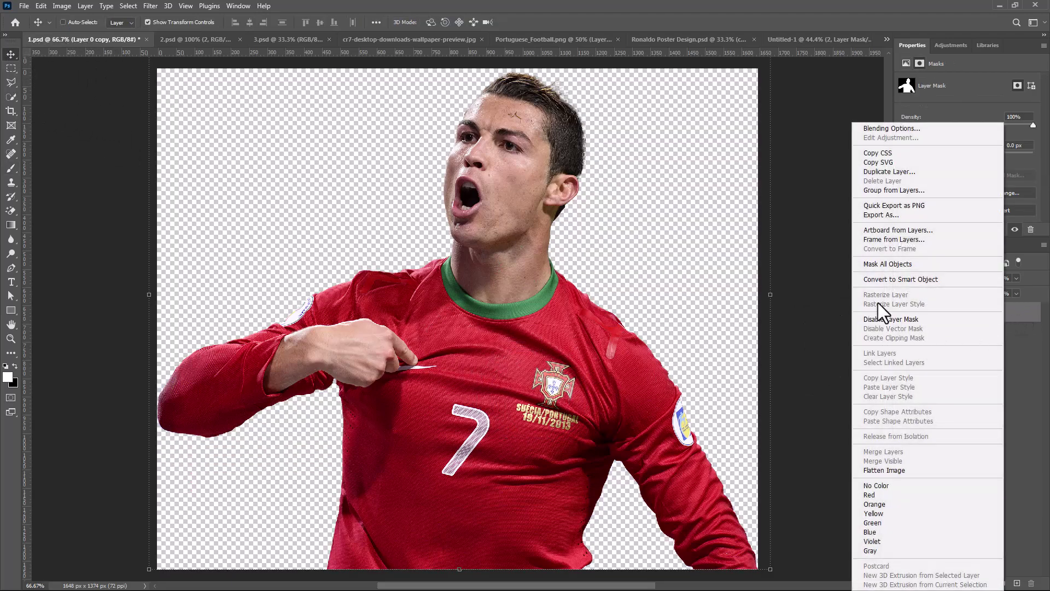
click(877, 280)
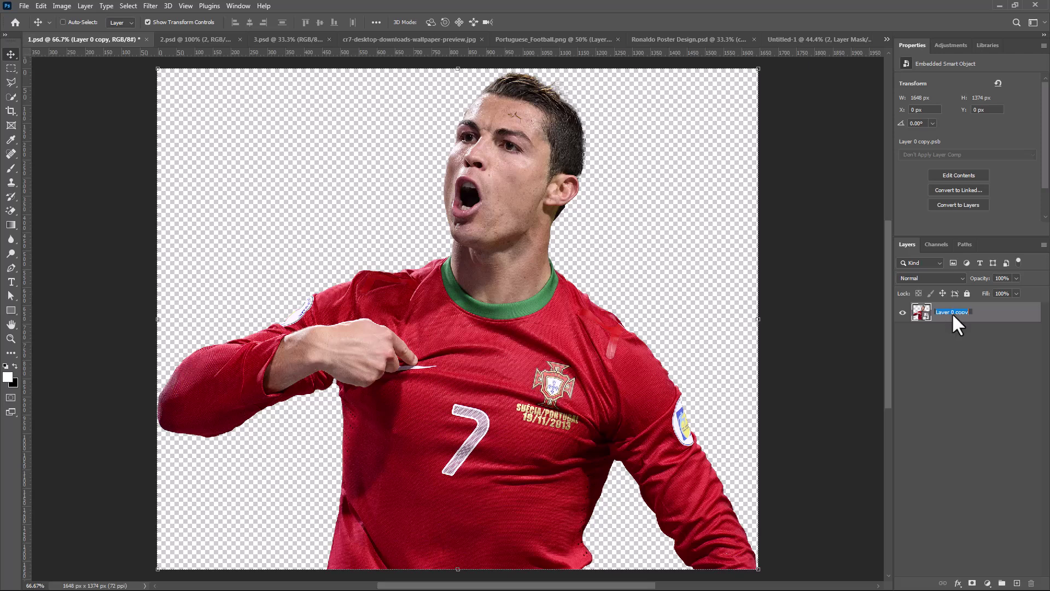
- Bring the shouting player cutout into the poster document, resting on the rectangle's lower edge beside the portrait, and scale it to about 1418 by 1183 px
drag(482, 384, 435, 324)
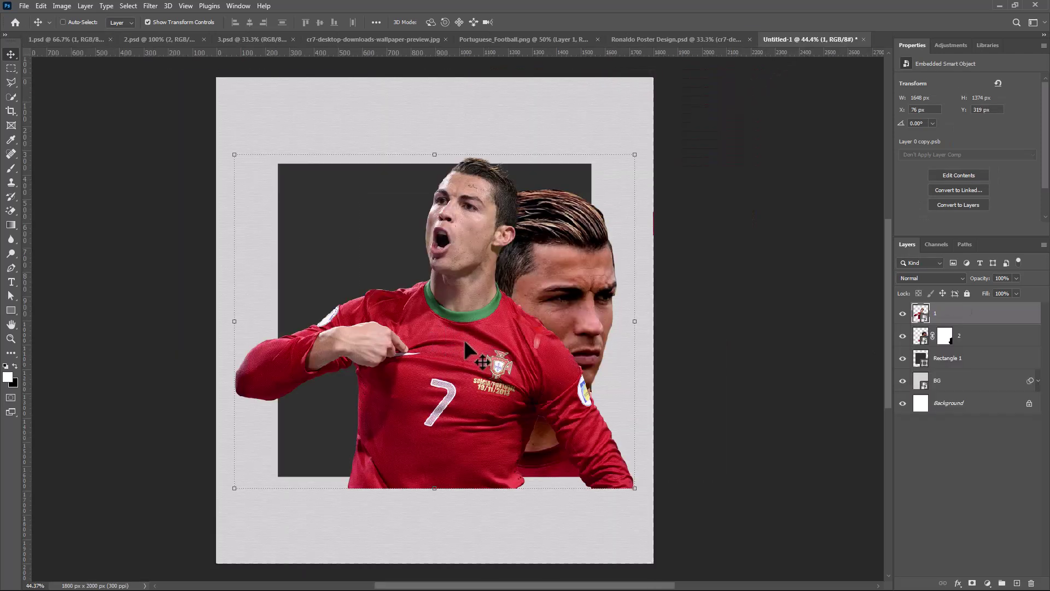
drag(474, 370, 408, 367)
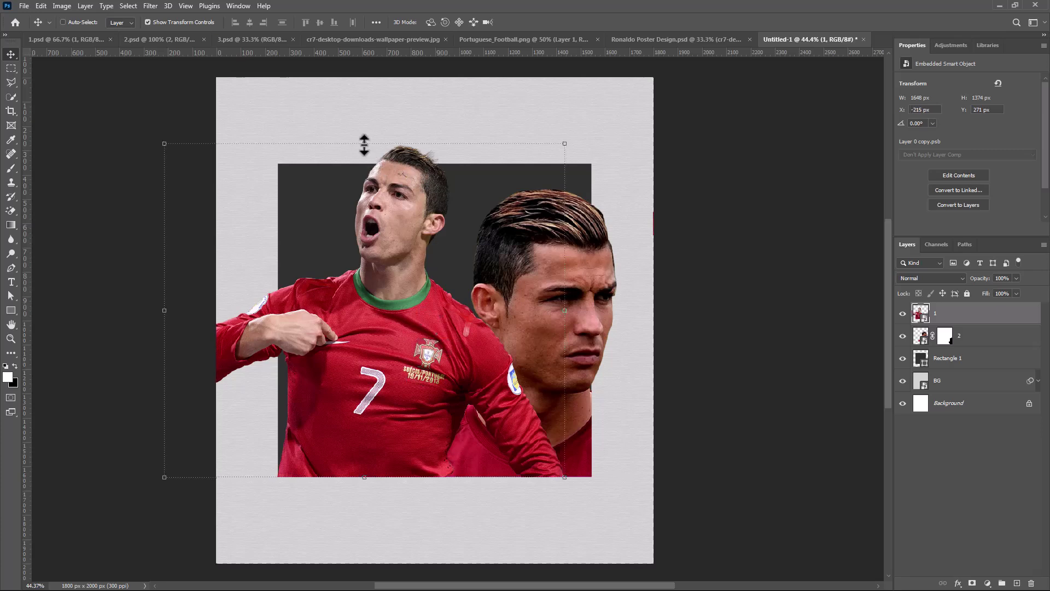
drag(365, 144, 364, 188)
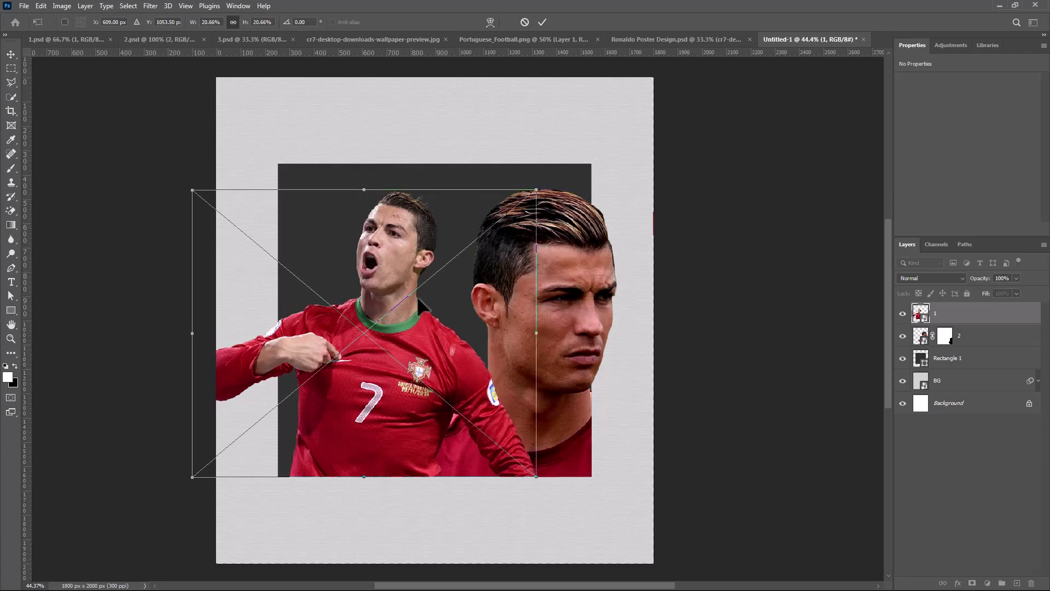
drag(419, 296, 448, 294)
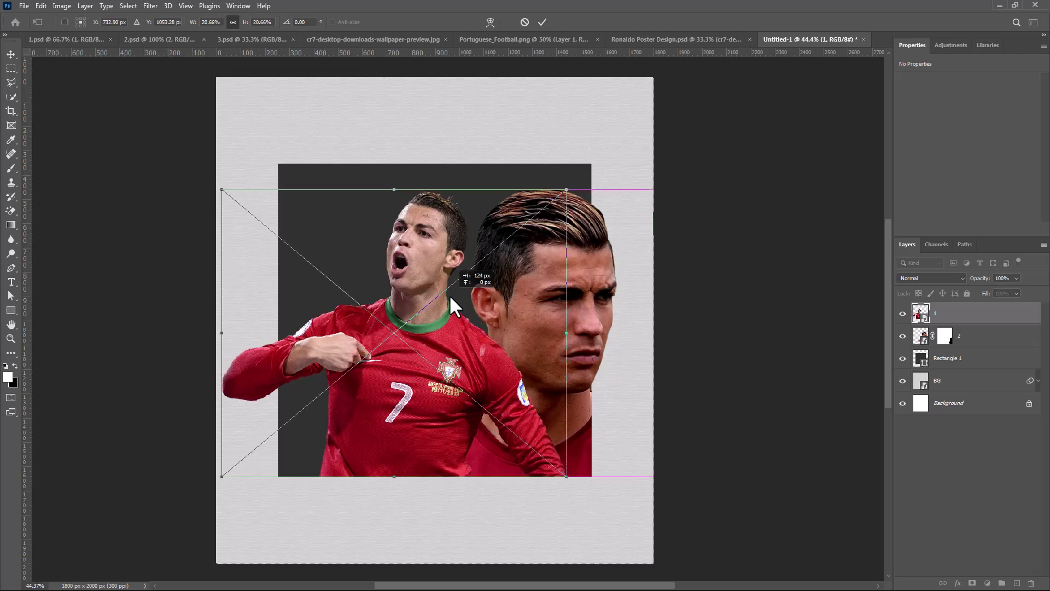
key(Return)
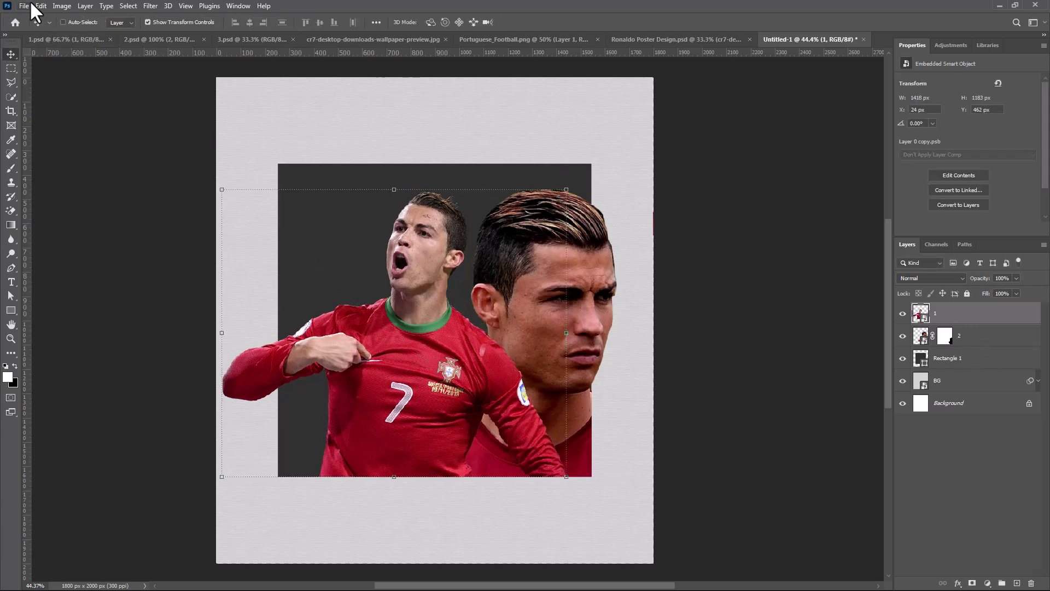
- Start a Puppet Warp on the shouting player with 8 px expansion and pin the waist, torso, shoulder, upper arm and face
click(42, 6)
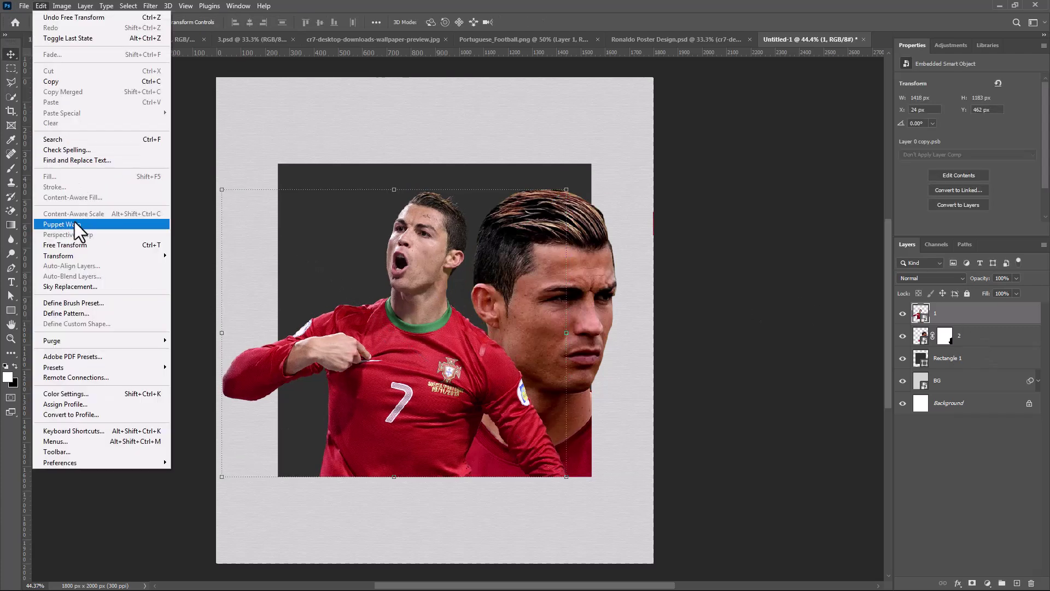
click(66, 224)
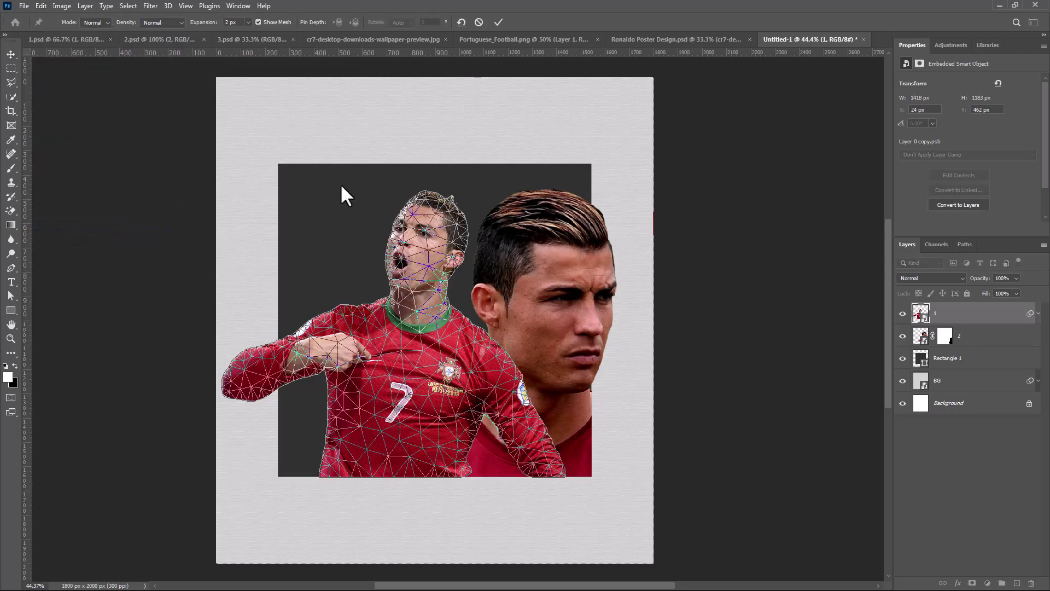
drag(204, 23, 210, 25)
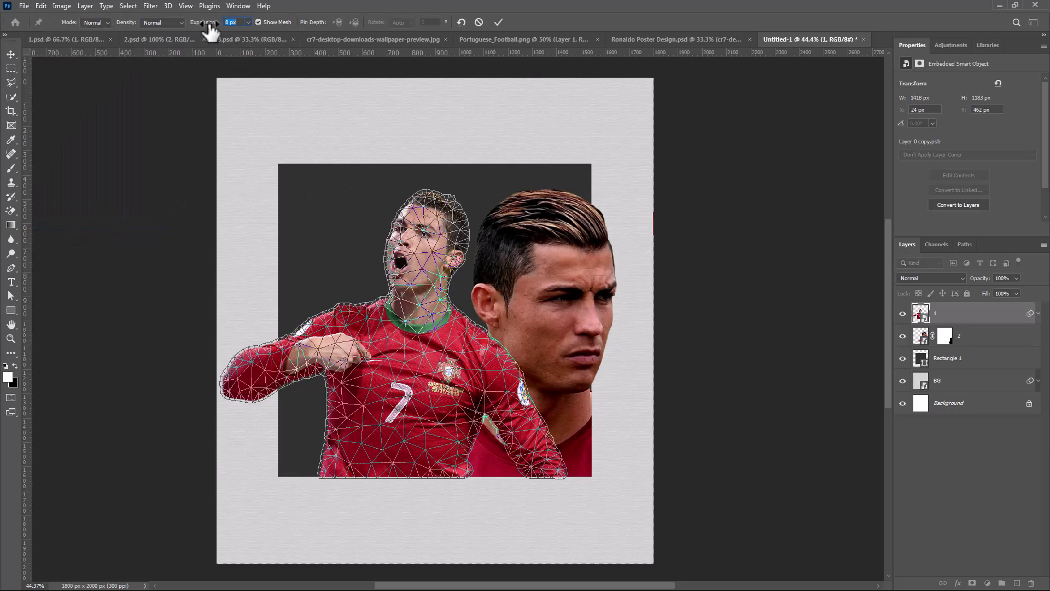
click(339, 464)
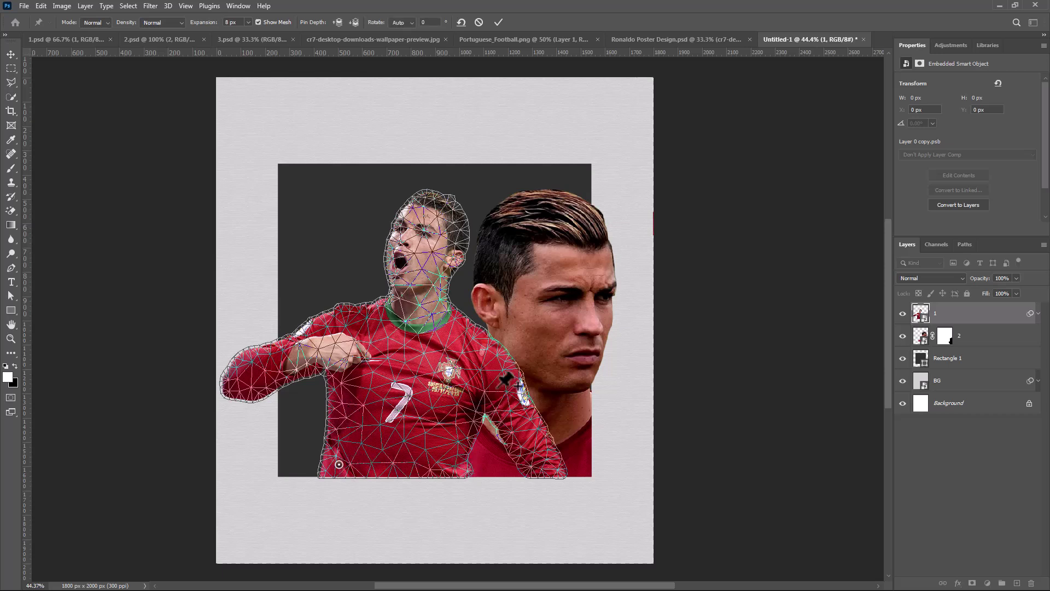
click(489, 374)
click(452, 470)
click(409, 263)
click(365, 324)
click(345, 395)
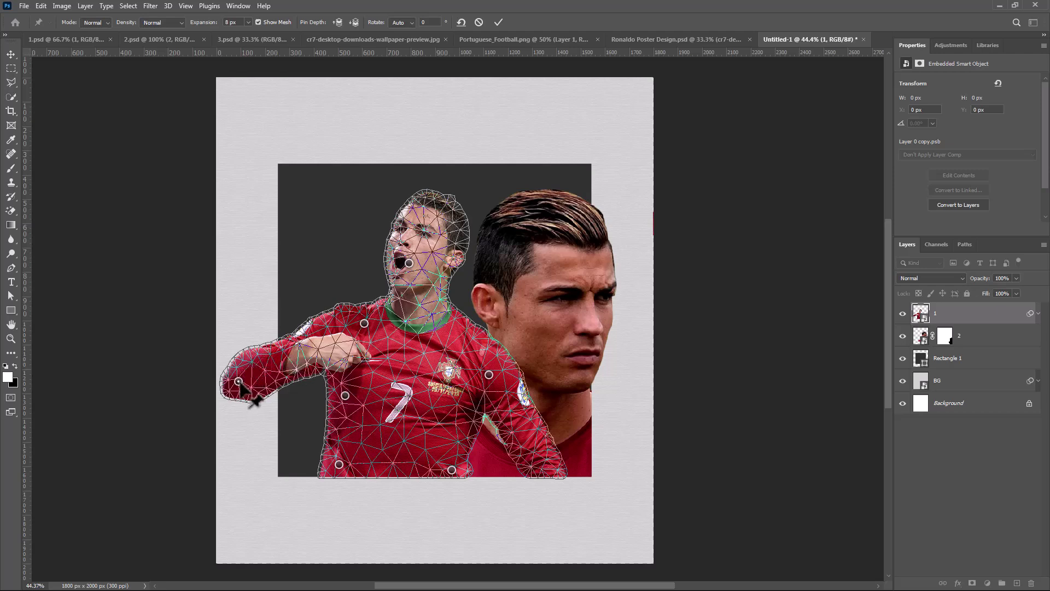
- Bend the raised elbow down and inward to about X 202, Y 1417 px, apply the warp, and shift the player left to about X 34 px
drag(247, 384, 267, 423)
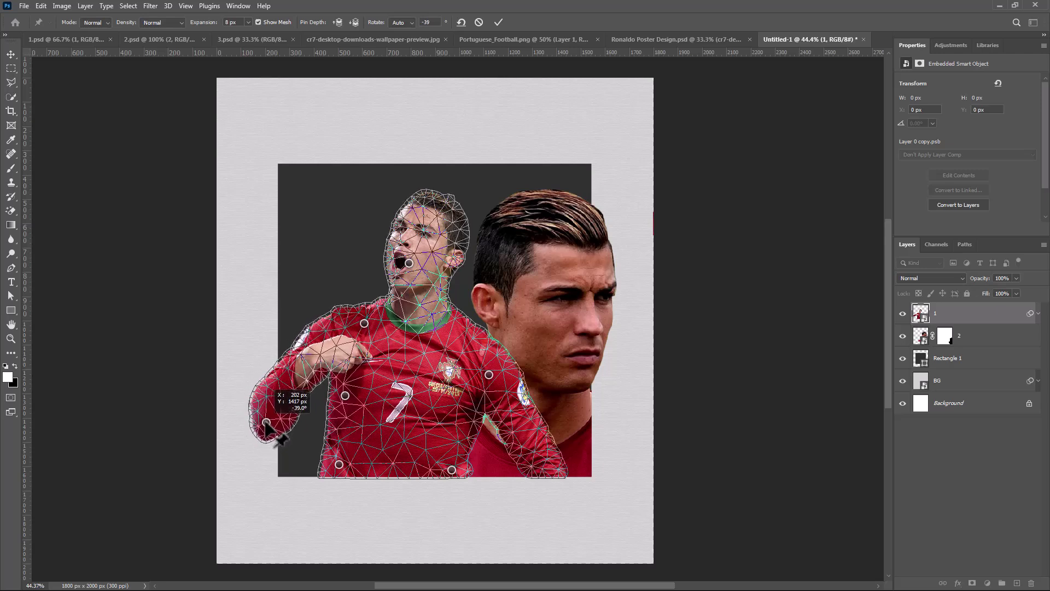
drag(304, 376, 308, 374)
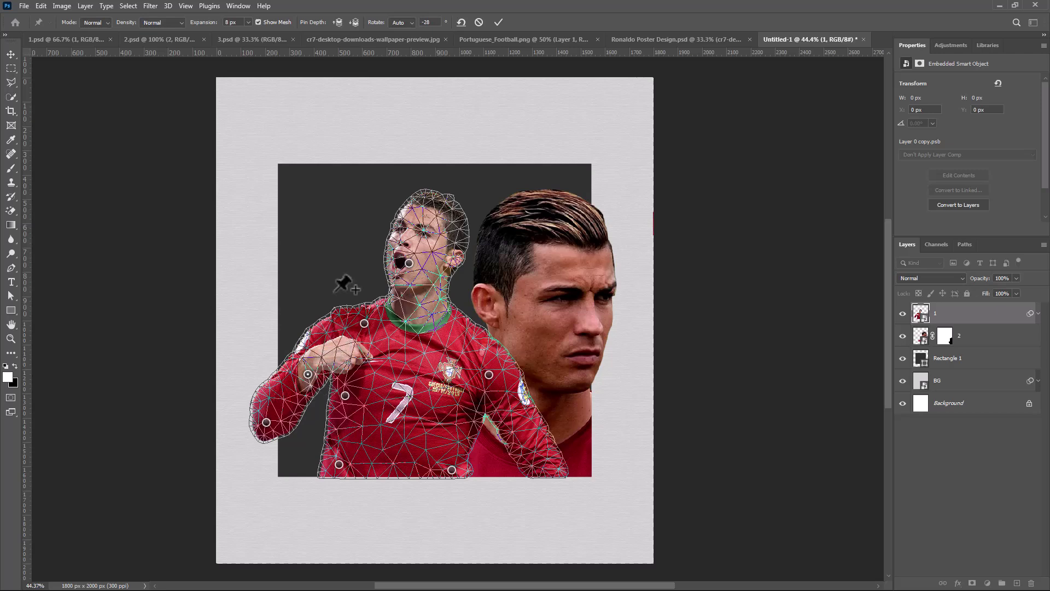
click(497, 21)
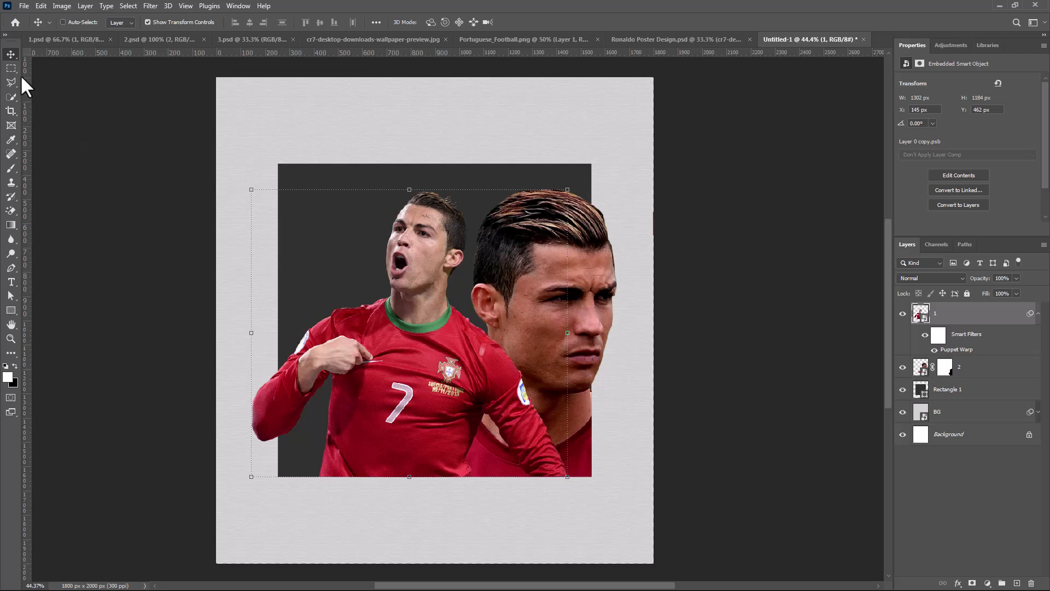
drag(431, 385, 378, 390)
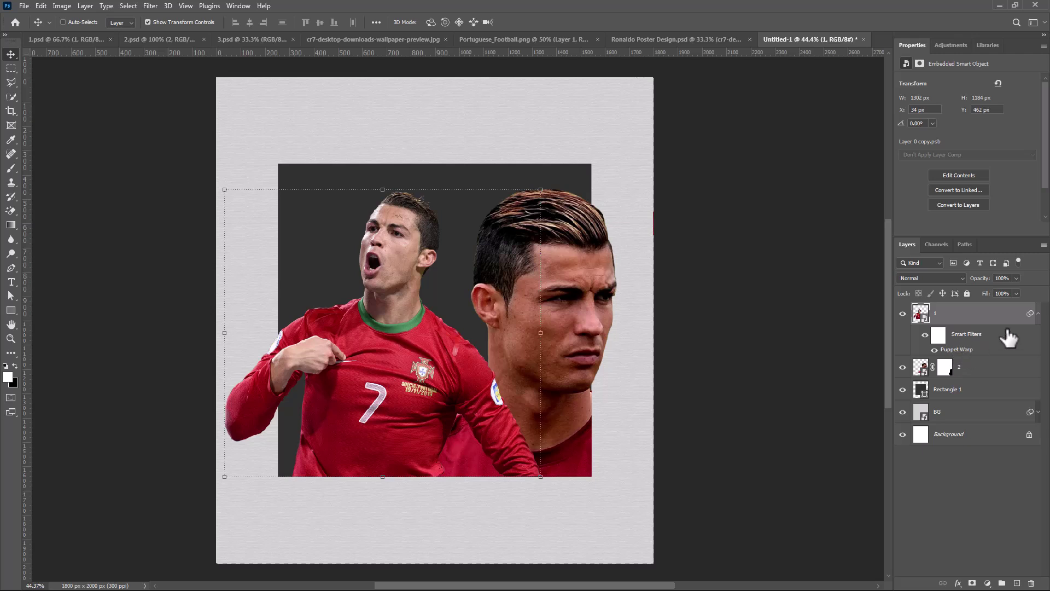
- Group the two player layers and name the group 1-2
click(1039, 314)
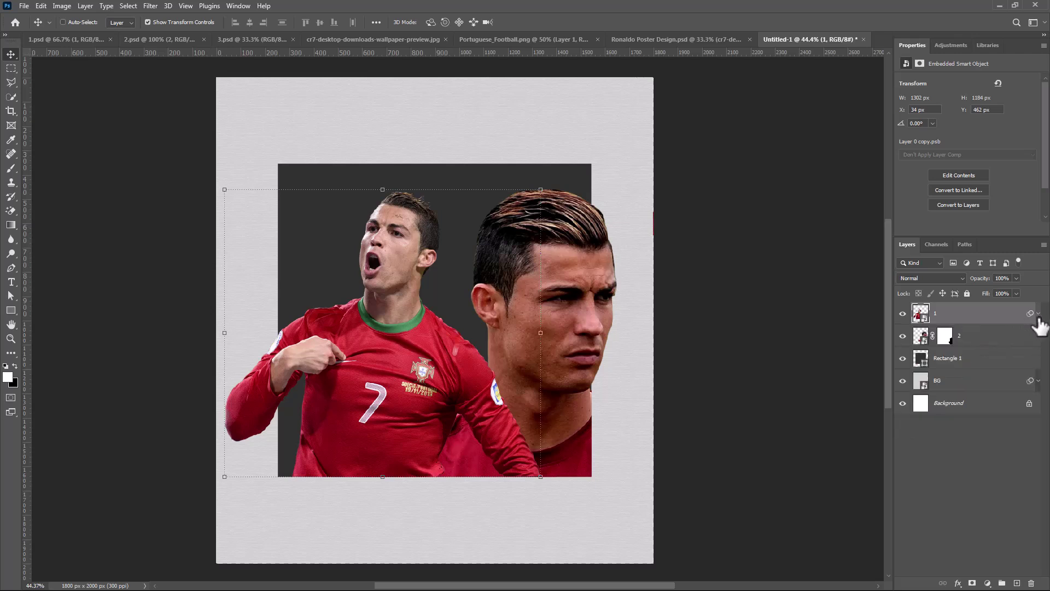
shift+click(1008, 343)
key(ctrl+g)
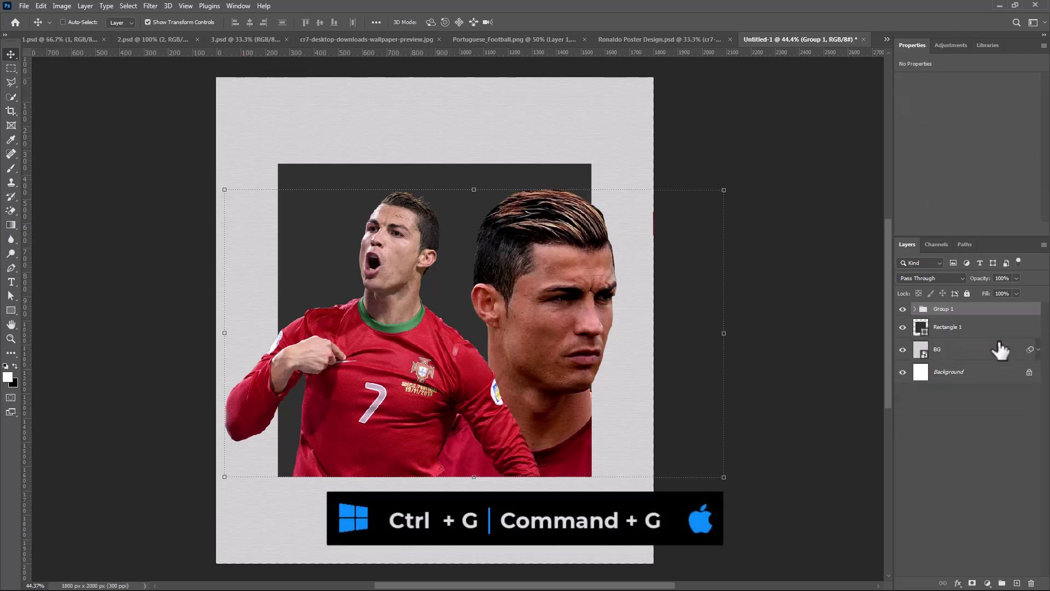
double_click(943, 310)
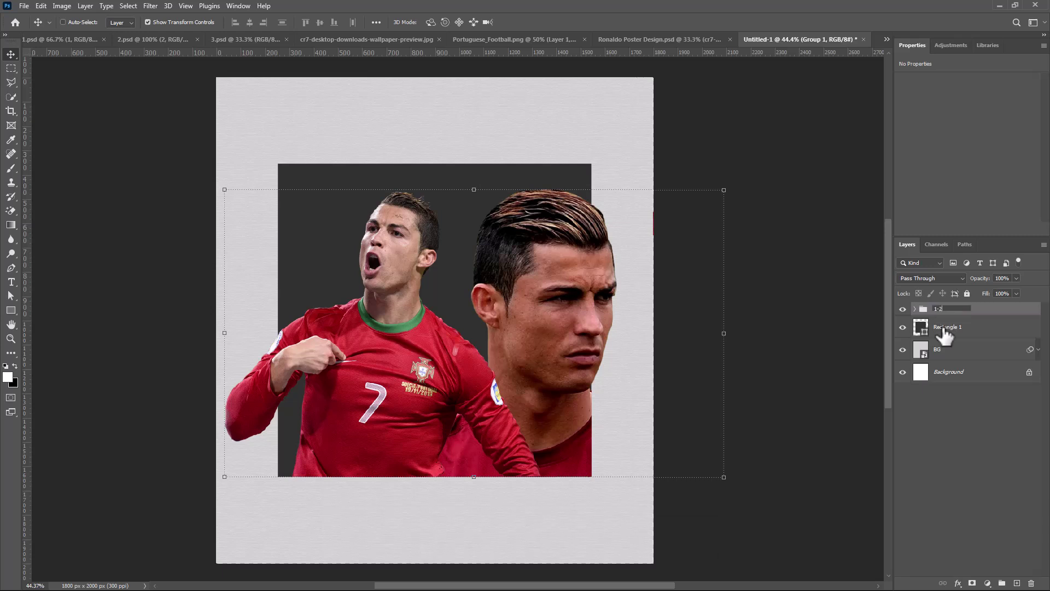
text(1-2)
key(Return)
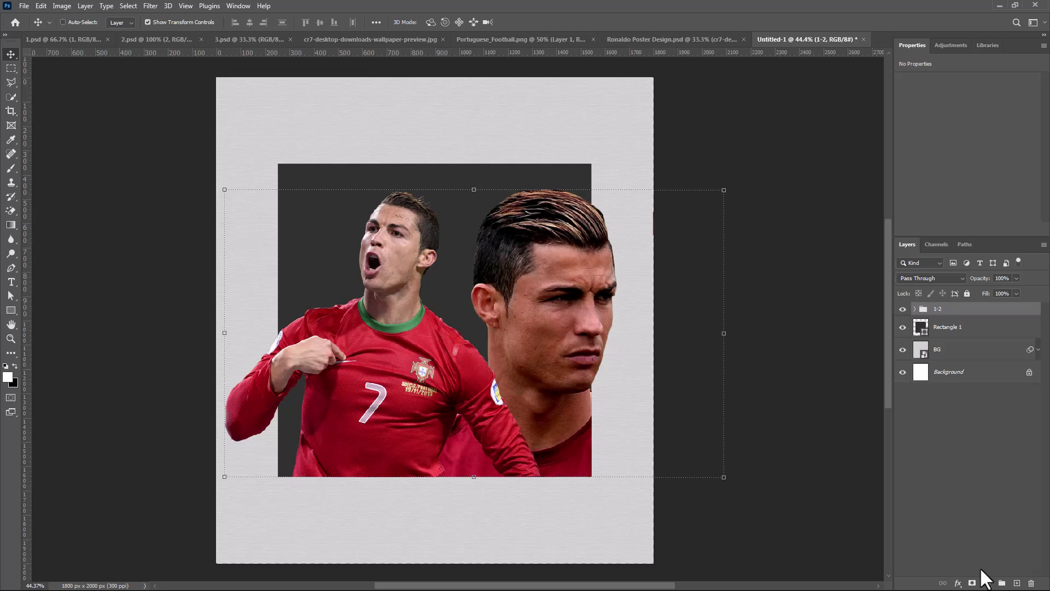
- Add a Black & White adjustment layer with default values and clip it to the 1-2 group
click(988, 583)
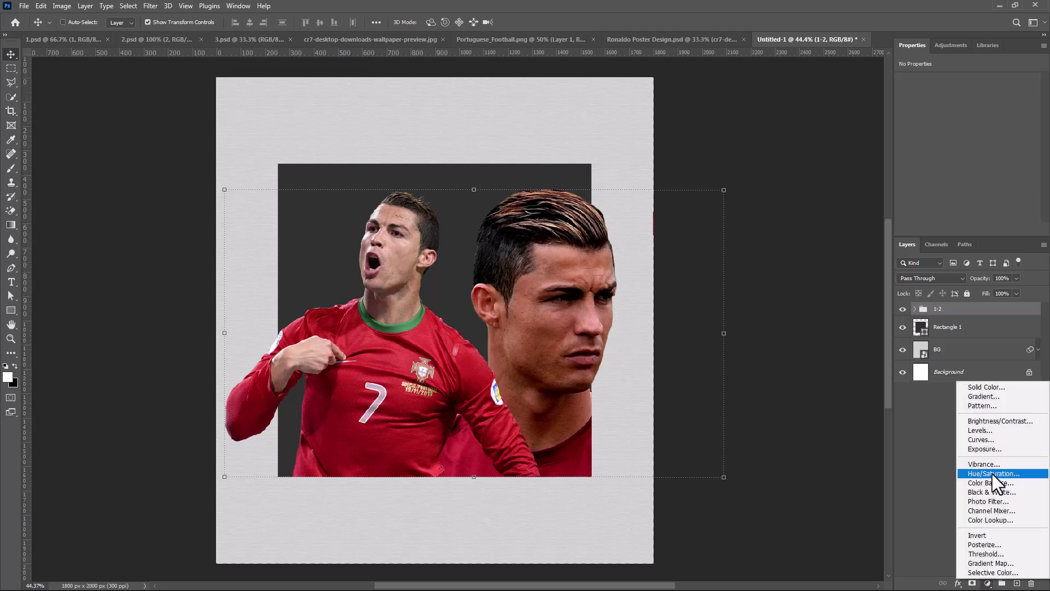
click(992, 492)
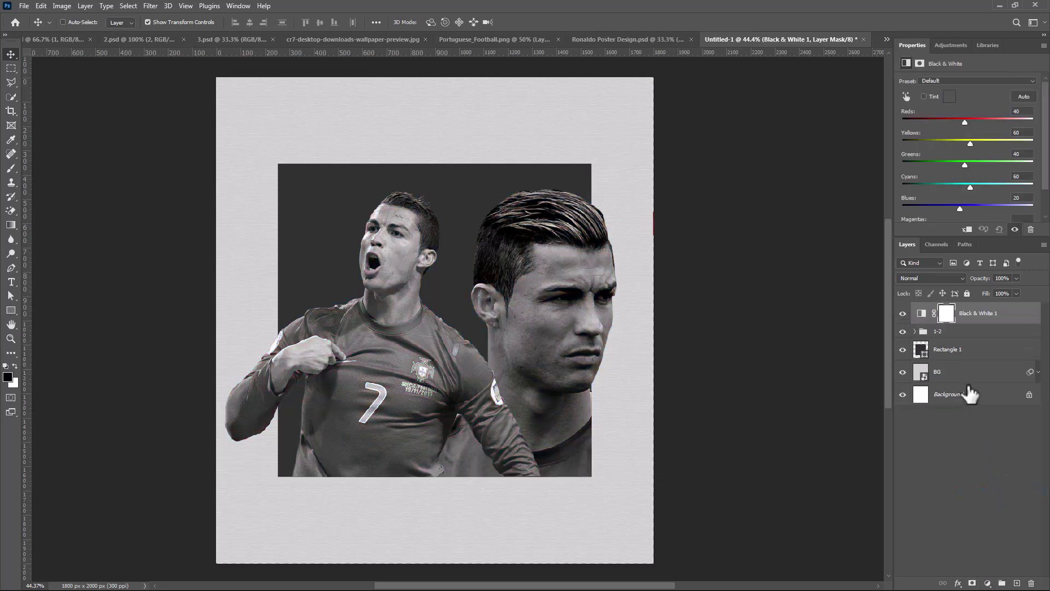
key(alt)
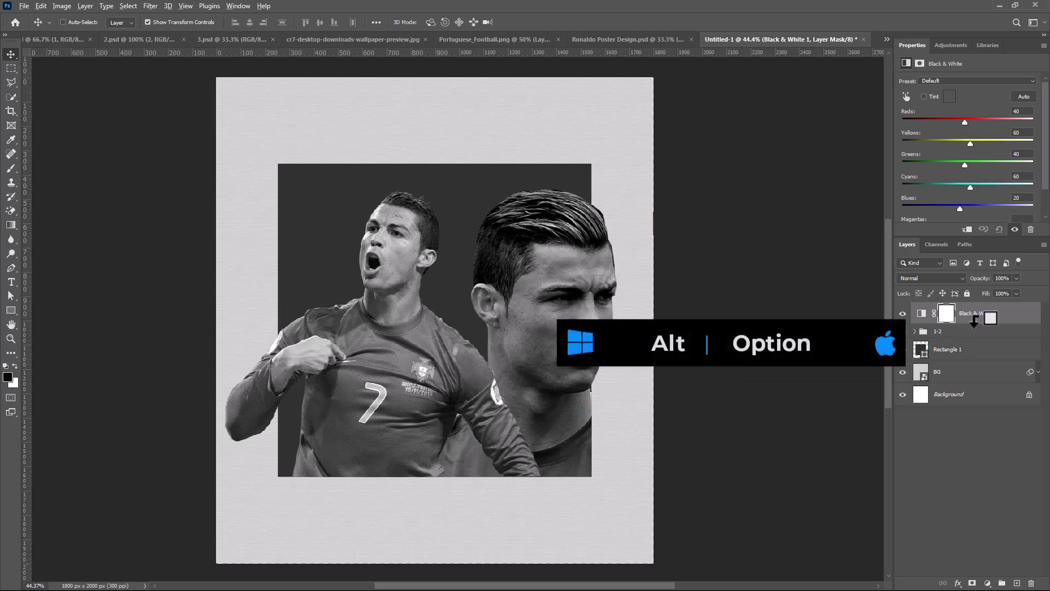
alt+click(973, 322)
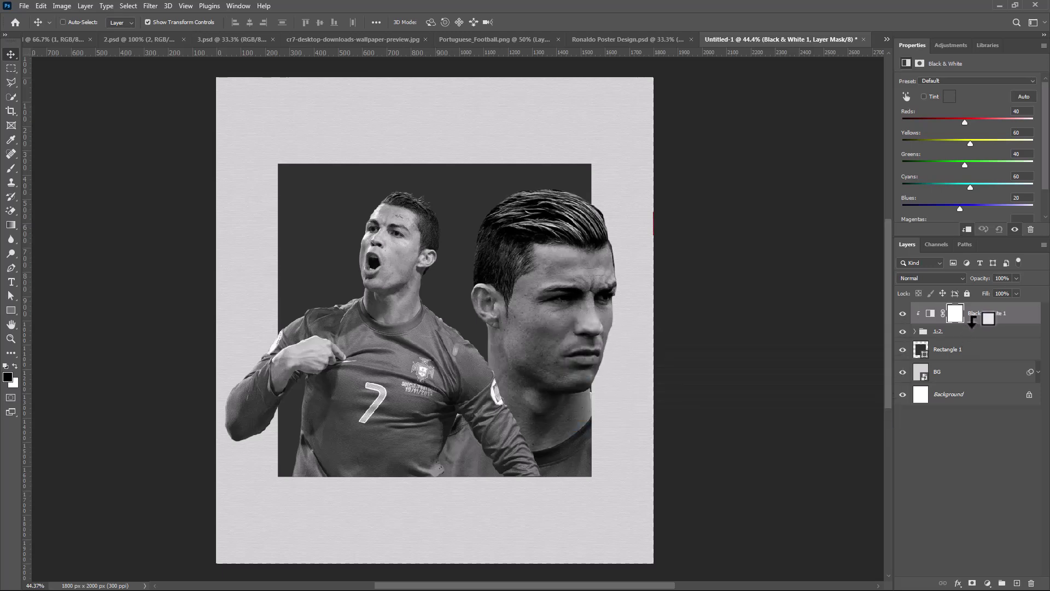
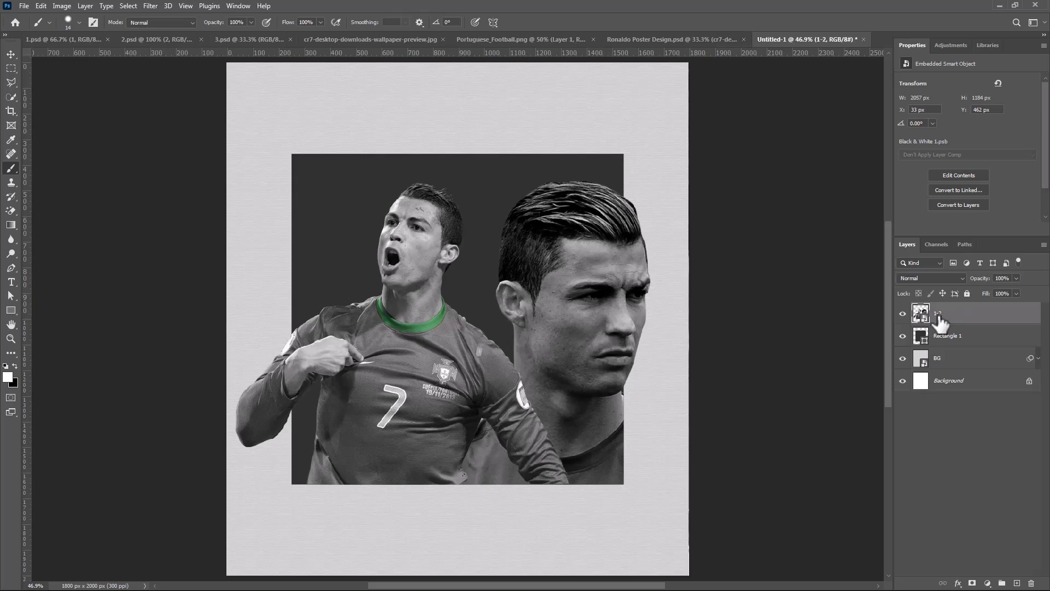
- Apply a Camera Raw Filter to the 1-2 layer with Exposure +0.35, Highlights +13, Texture +44, Clarity +82 and Dehaze +20
click(151, 5)
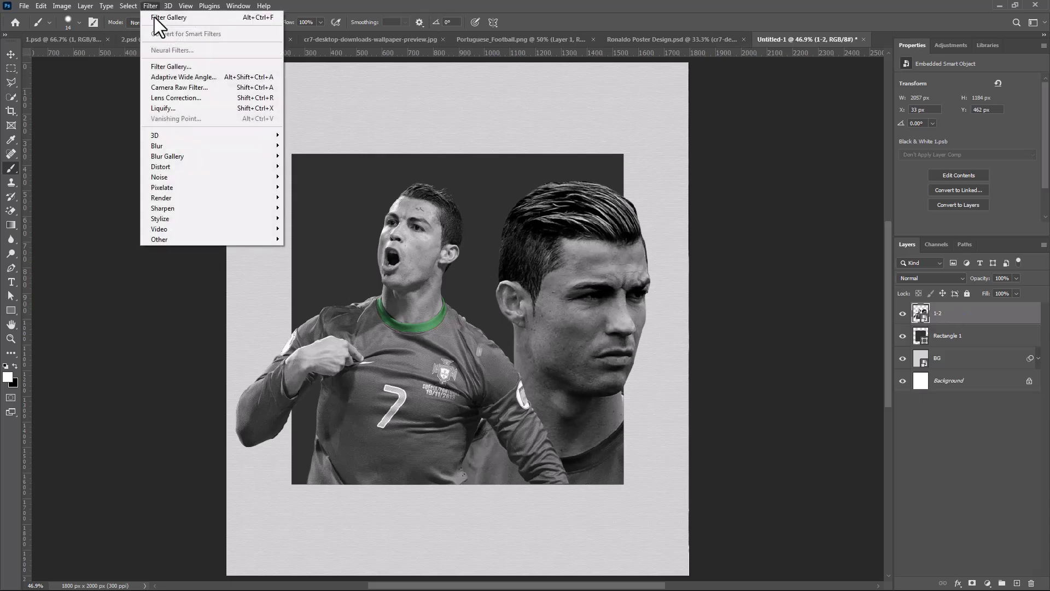
click(179, 87)
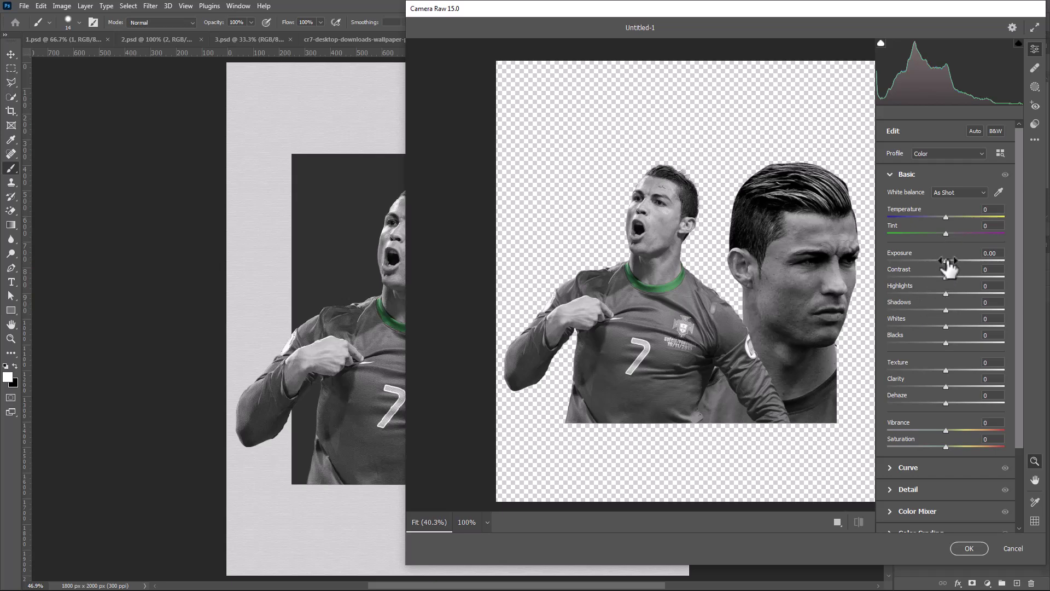
drag(947, 261, 952, 297)
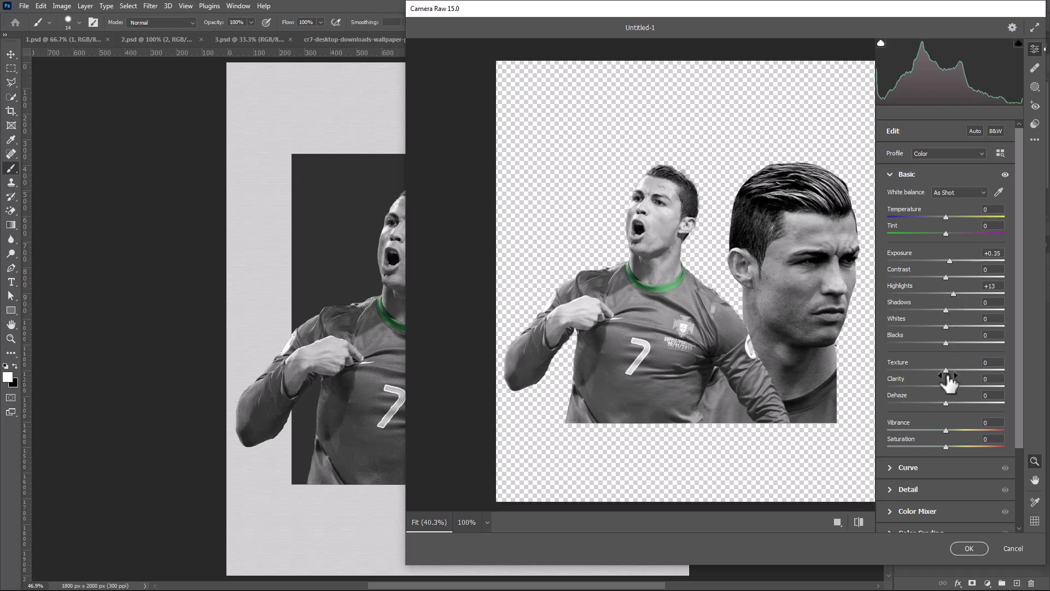
drag(947, 368, 957, 410)
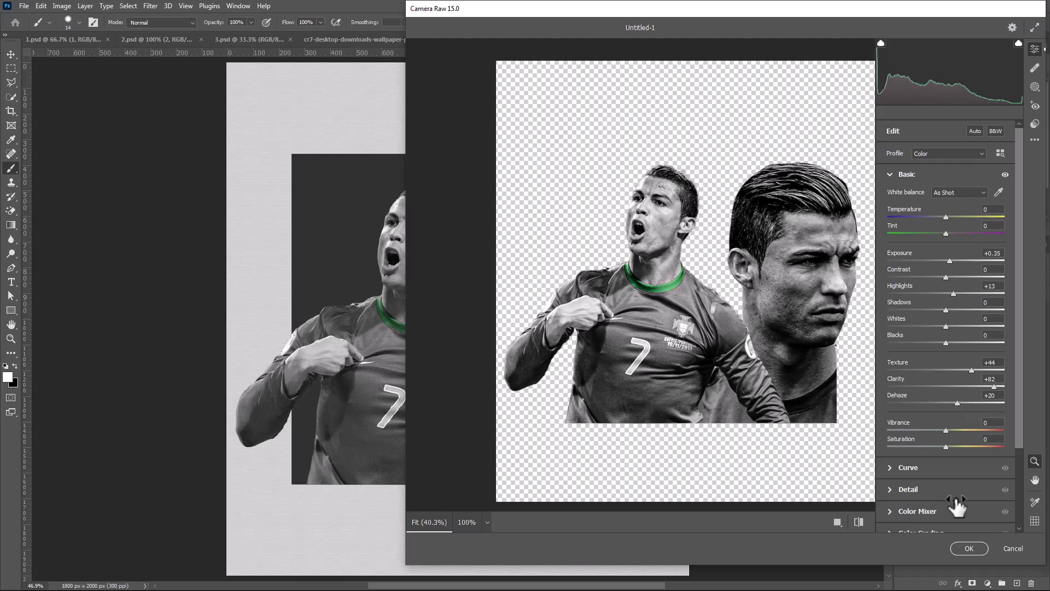
click(971, 548)
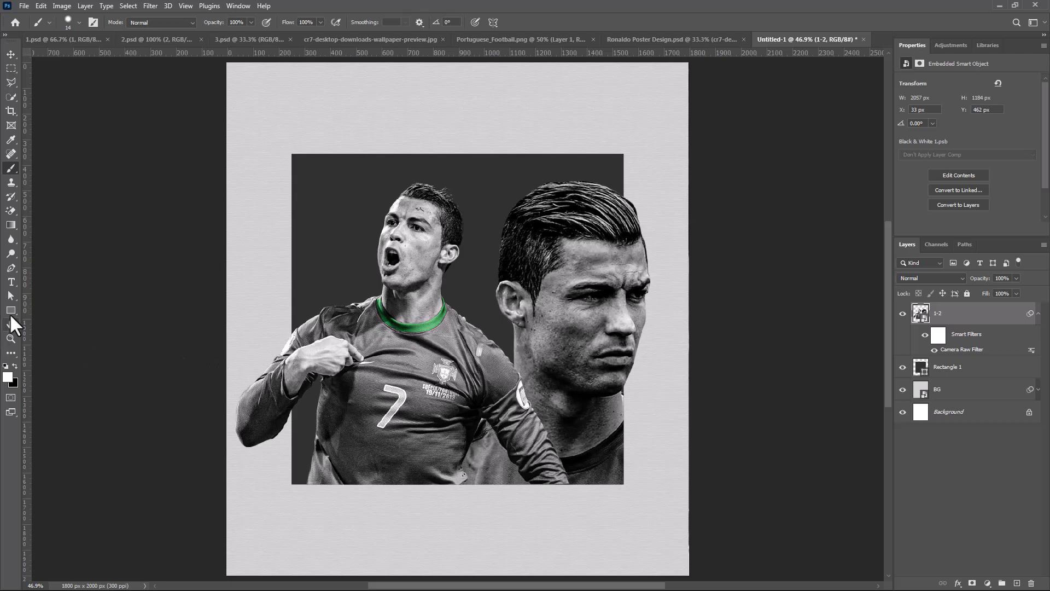
- Draw a green rectangle about 441 × 573 px over the lower edge of the dark rectangle and move it to about X 863, Y 1206 px
click(11, 311)
click(123, 21)
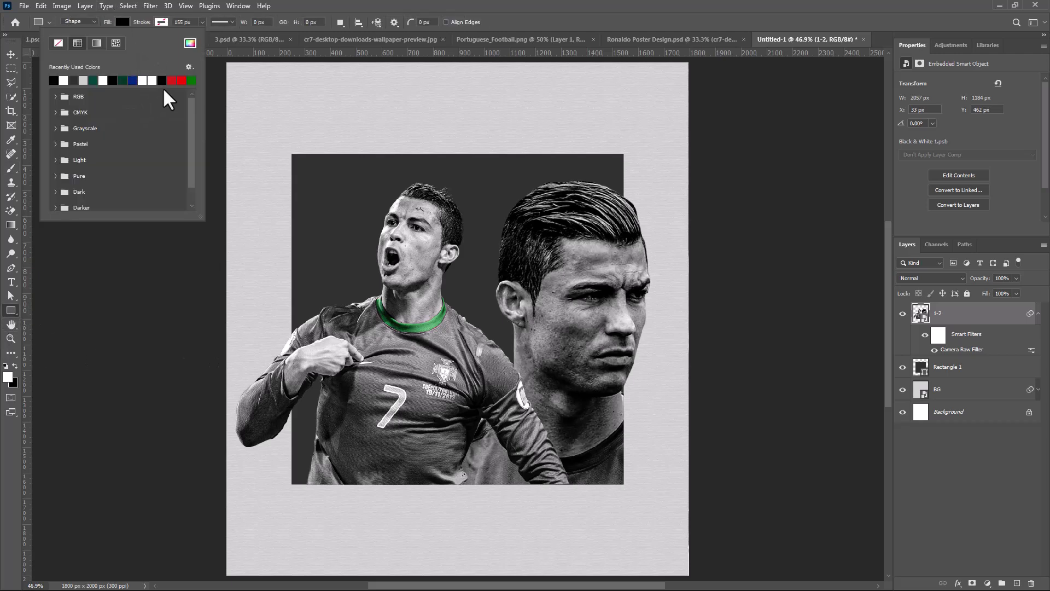
click(192, 80)
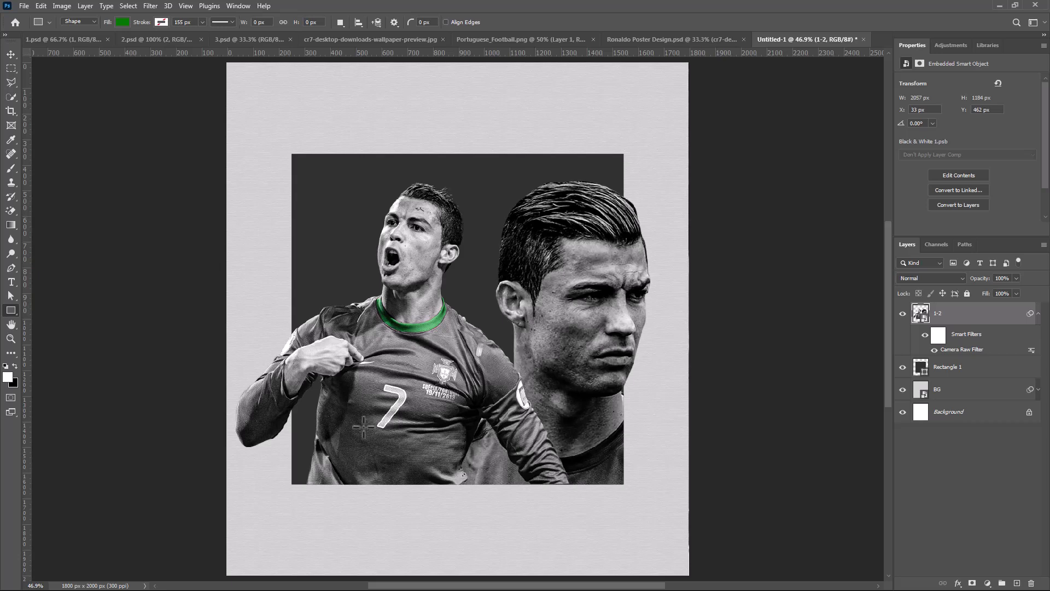
drag(462, 385, 575, 530)
key(v)
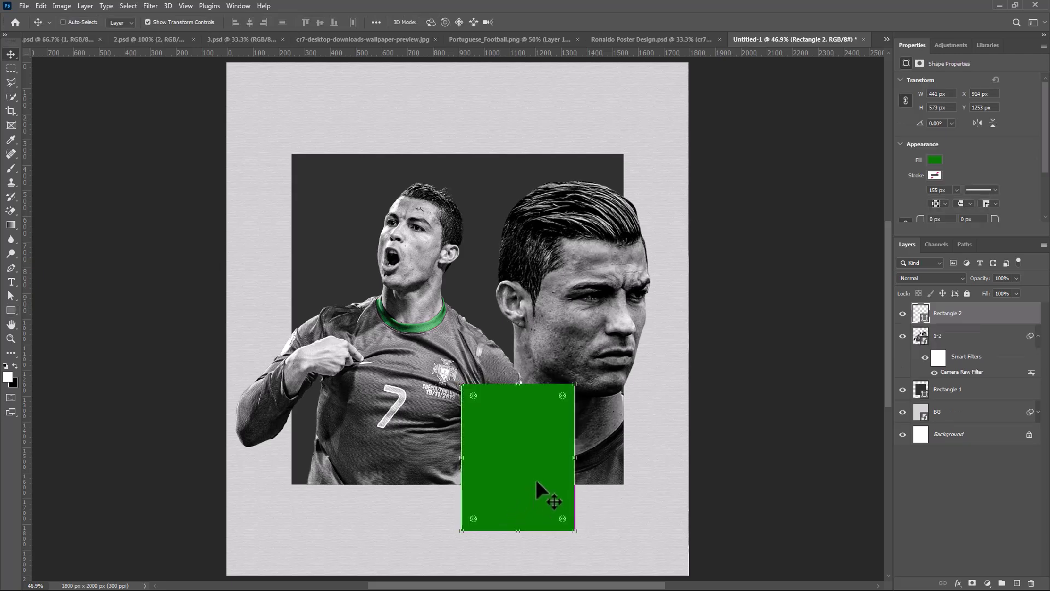
drag(536, 478, 523, 467)
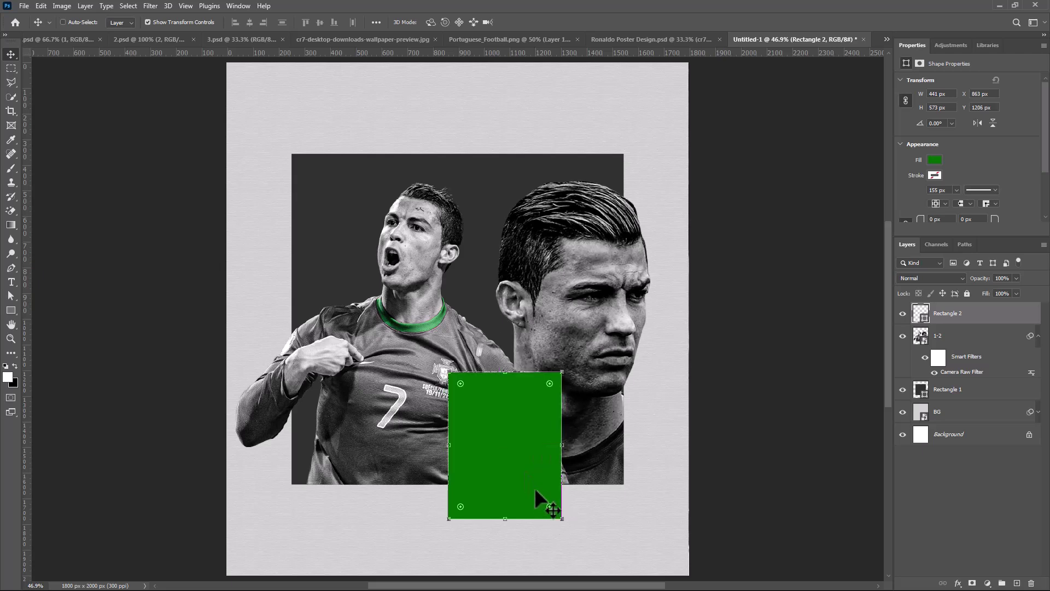
- Duplicate the green rectangle and turn the copy into a strip about 17 px wide beside its left edge, at about X 837 px
key(ctrl+j)
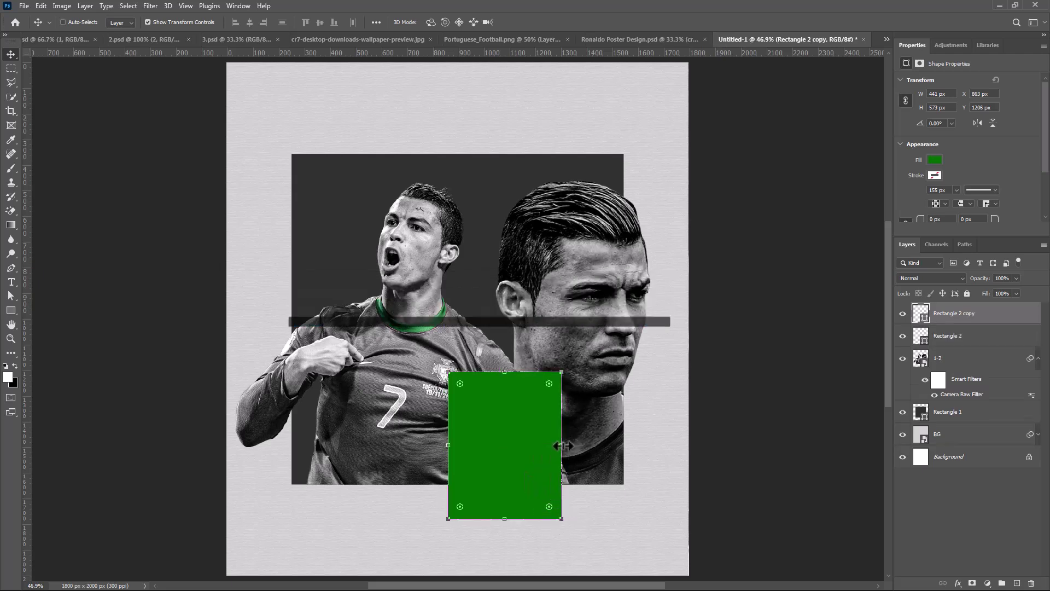
key(ctrl+t)
drag(562, 445, 445, 445)
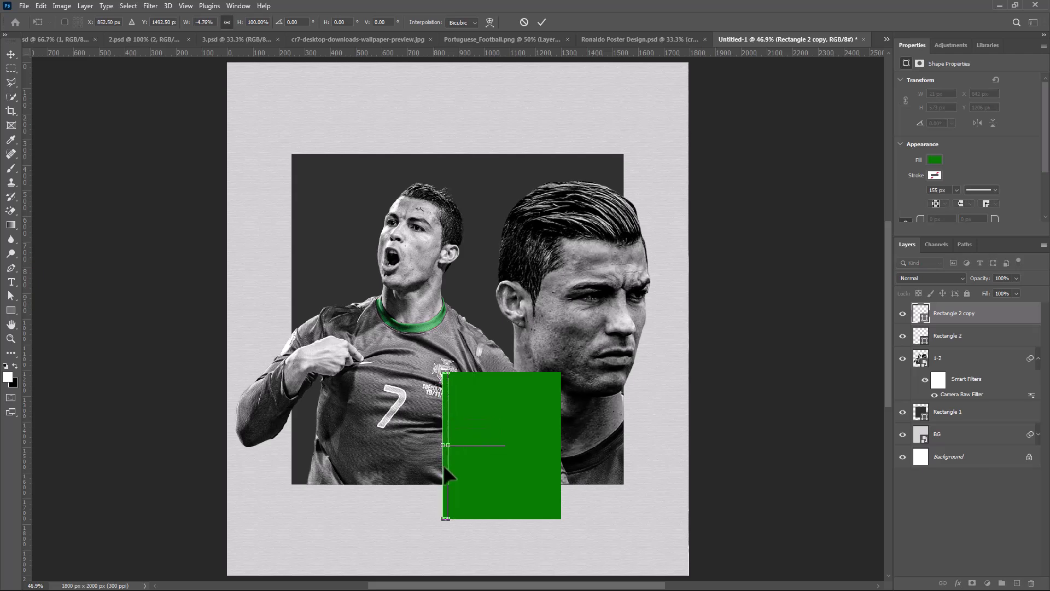
key(Left)
key(Left)
key(Left)
key(Left)
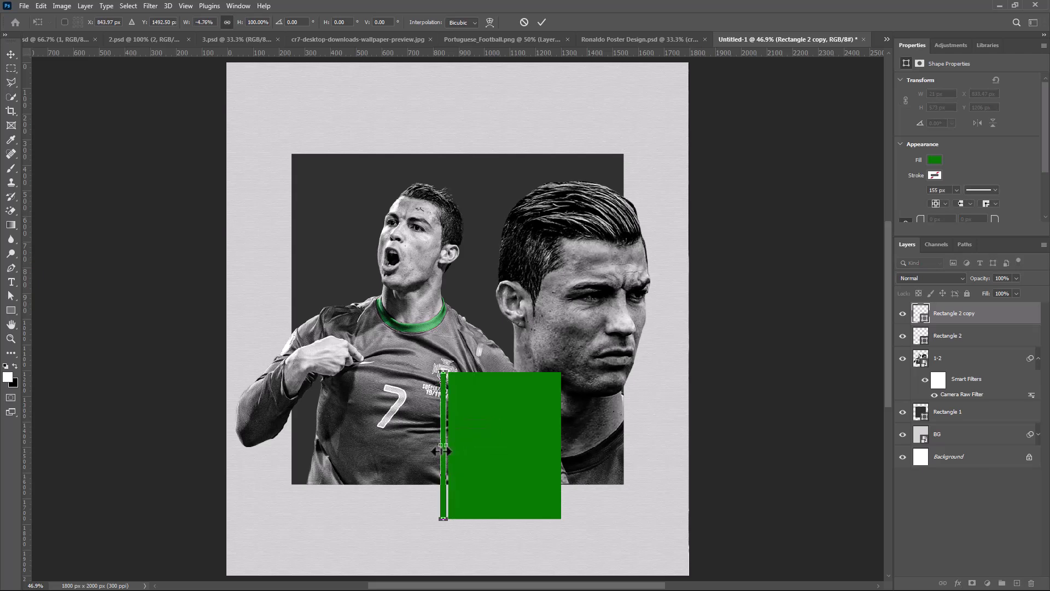
drag(441, 446, 444, 445)
key(Return)
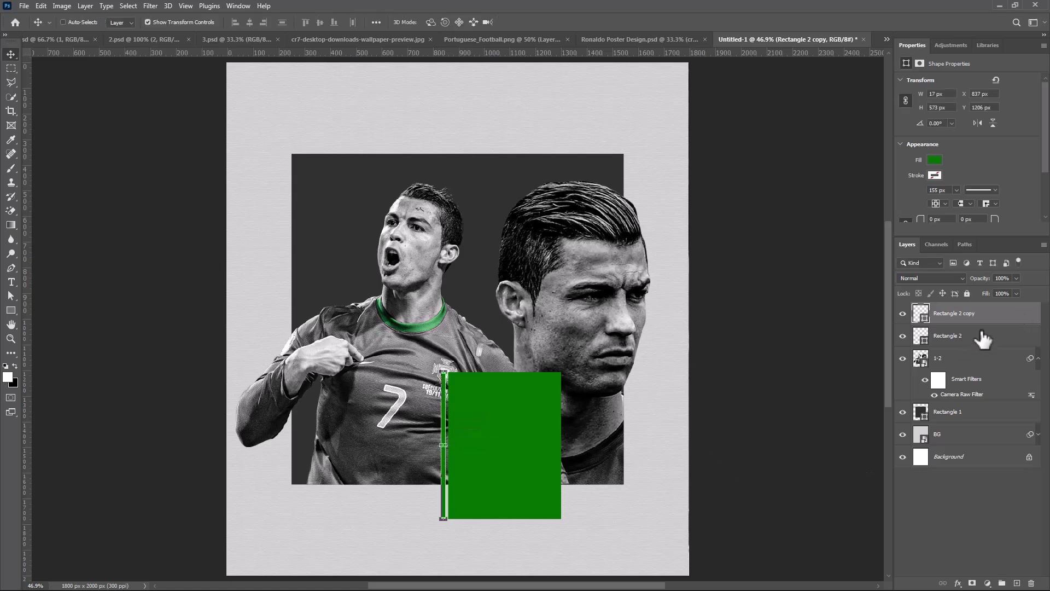
- Switch to the 3.psd document, enable the running player's layer mask and convert the layer to a smart object
click(366, 39)
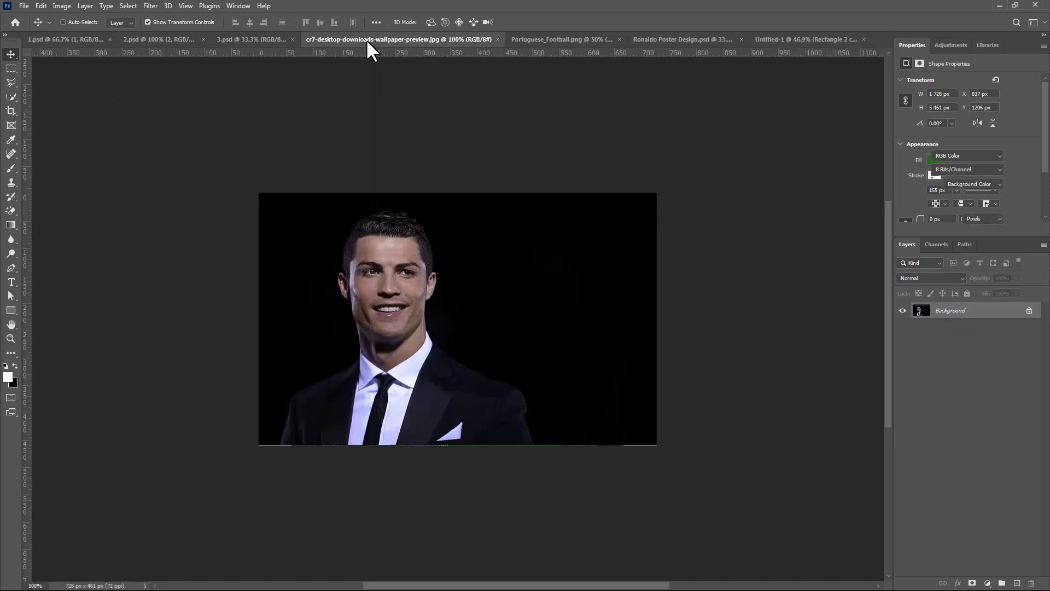
click(230, 39)
shift+click(950, 315)
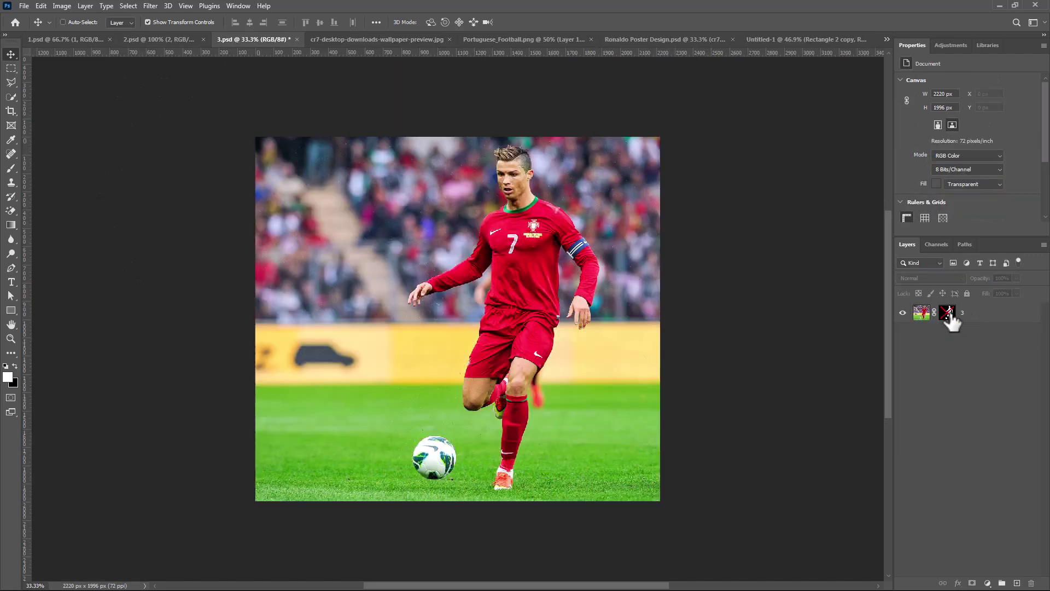
shift+click(949, 320)
click(982, 323)
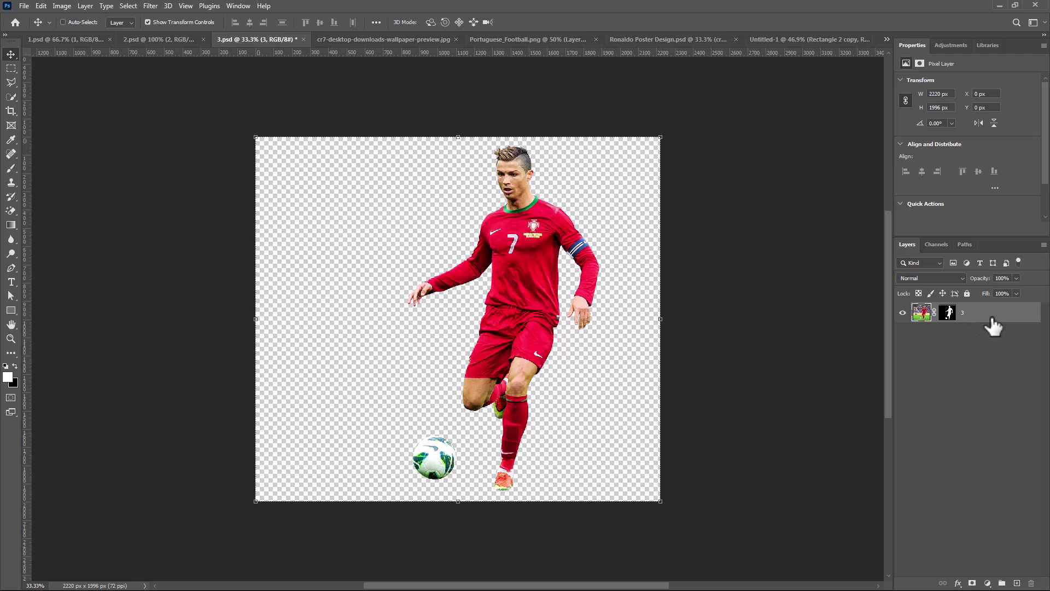
right_click(993, 327)
click(892, 278)
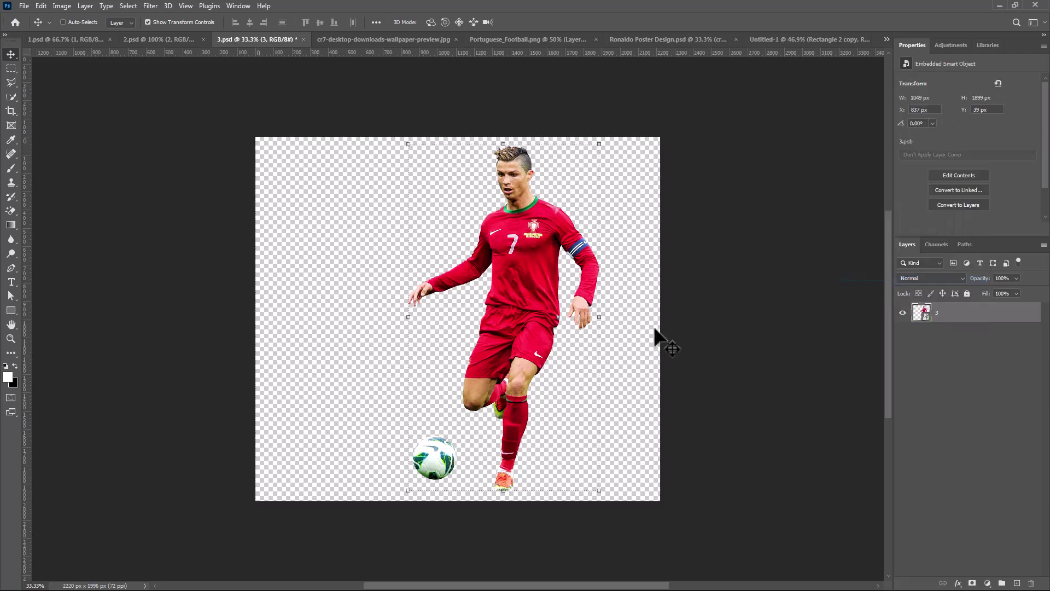
- Bring the running player into the poster and scale him down to about 361 × 654 px over the green rectangle
drag(567, 334, 407, 340)
key(ctrl+t)
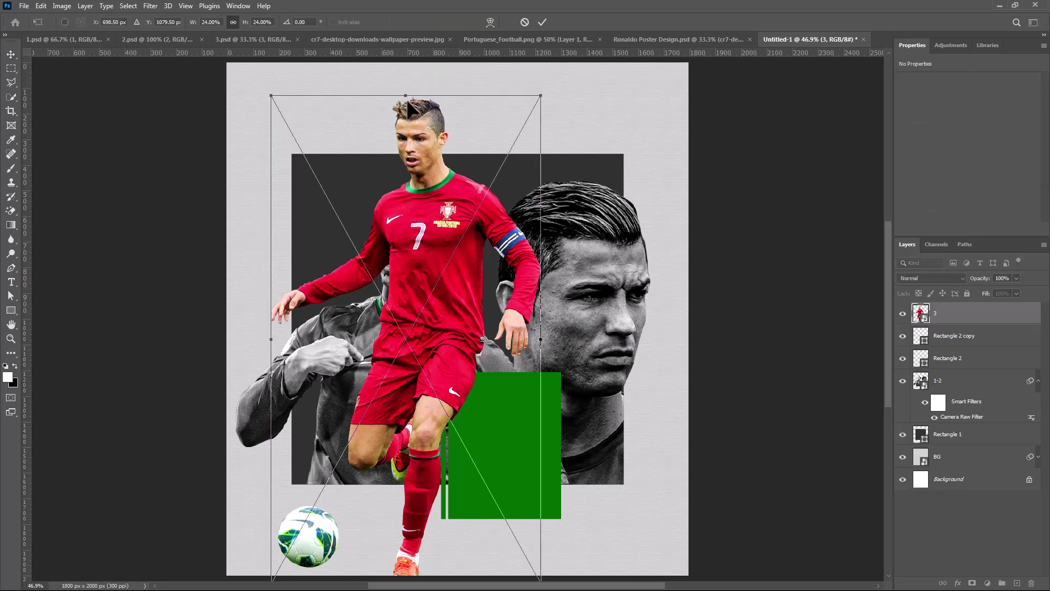
drag(271, 95, 477, 445)
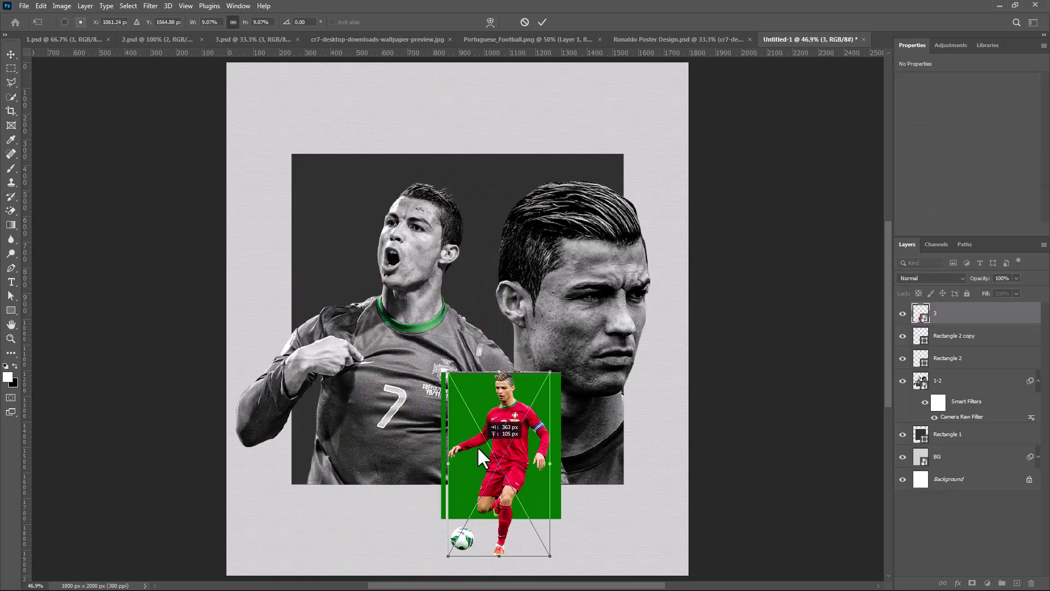
drag(504, 368, 502, 389)
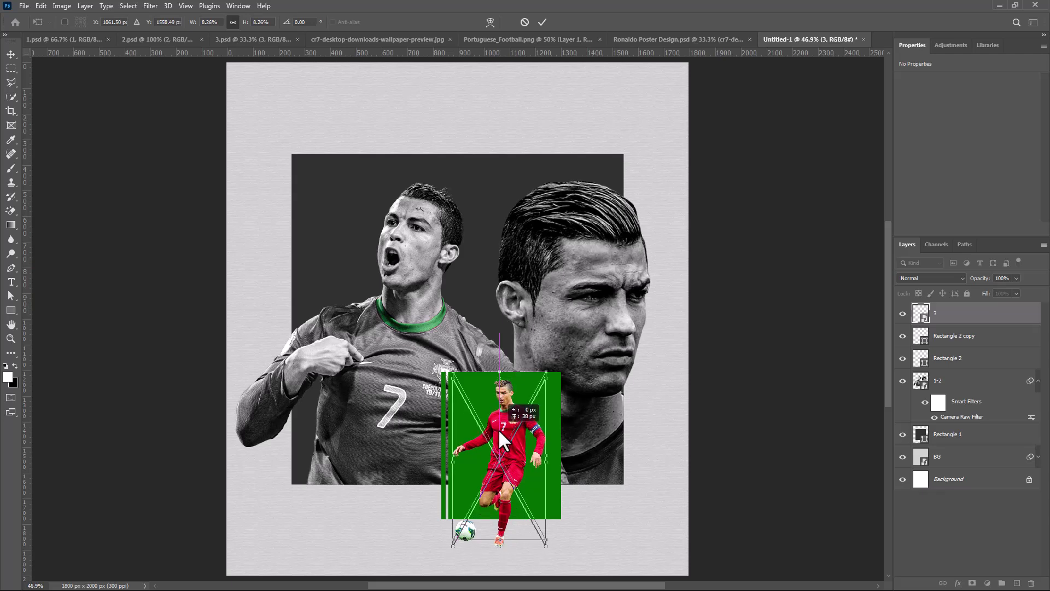
drag(498, 432, 514, 453)
key(Return)
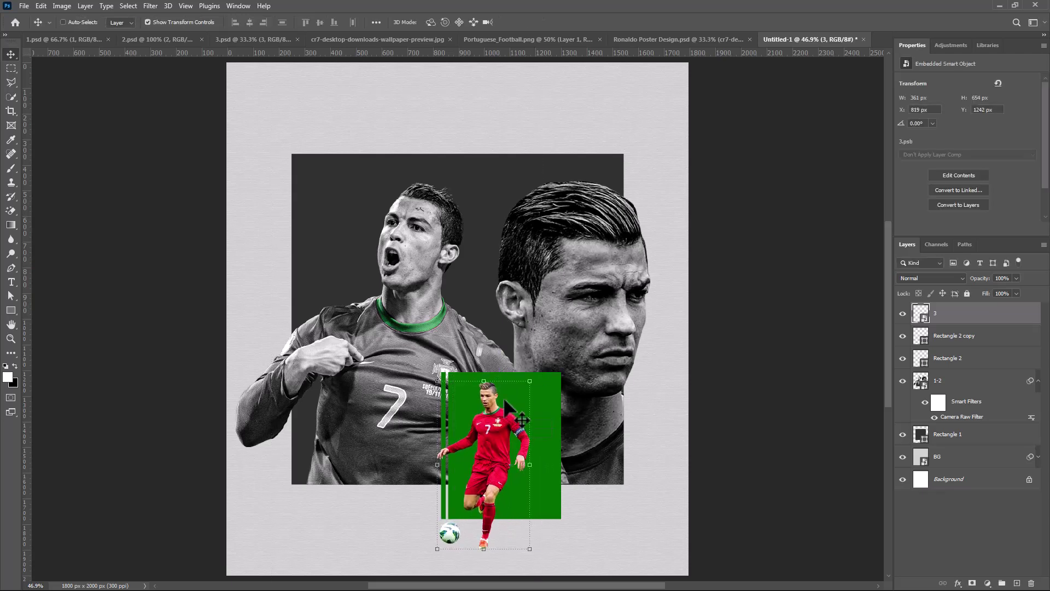
- Enlarge the running player to about 393 × 711 px at X 837 px and shift the artwork up so he sits at Y 1145 px
key(ctrl+t)
drag(492, 364, 504, 402)
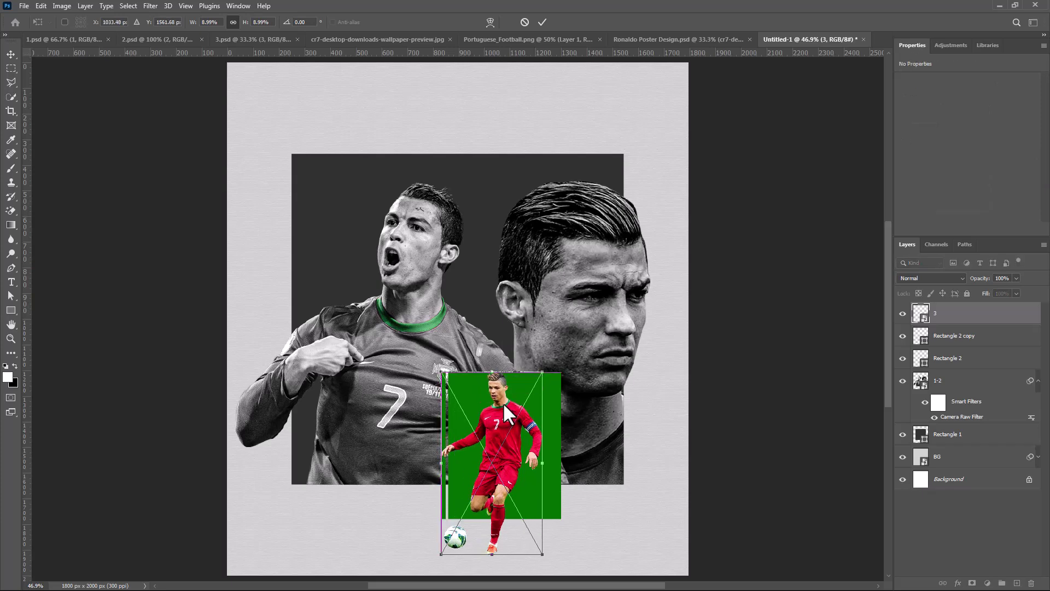
key(Return)
scroll(510, 461, down, 1)
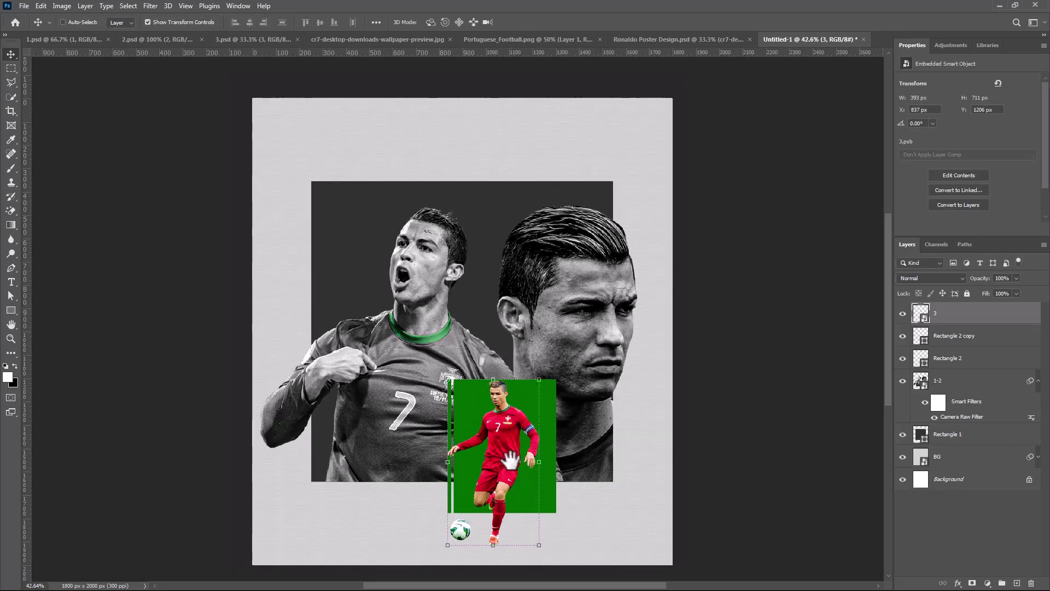
drag(512, 458, 536, 440)
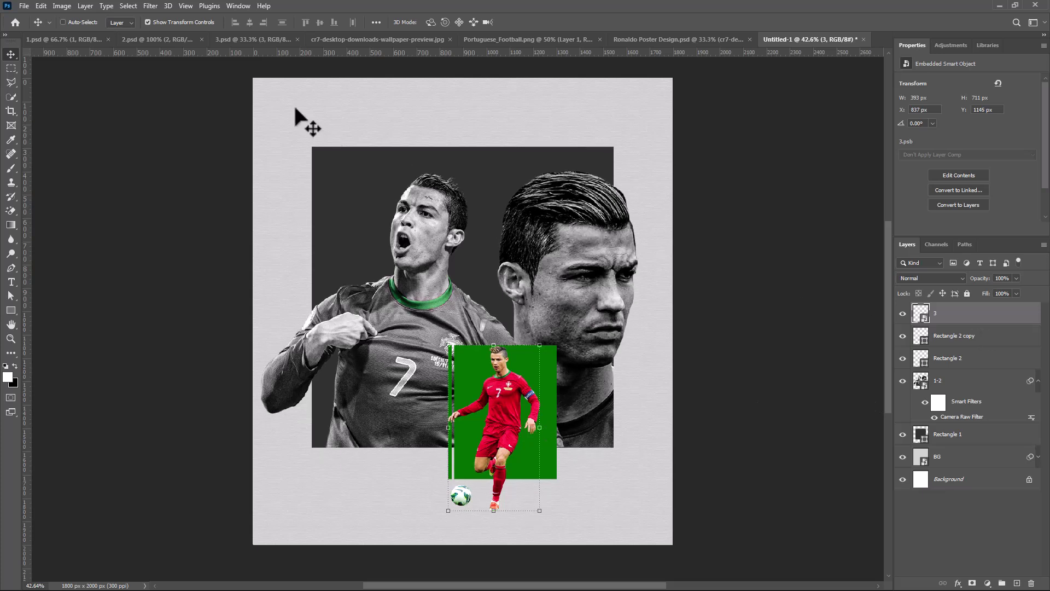
- Apply a Camera Raw Filter to the running player with Saturation -100, Texture +35, Clarity +73 and Dehaze about +55
click(129, 5)
mouse_move(149, 5)
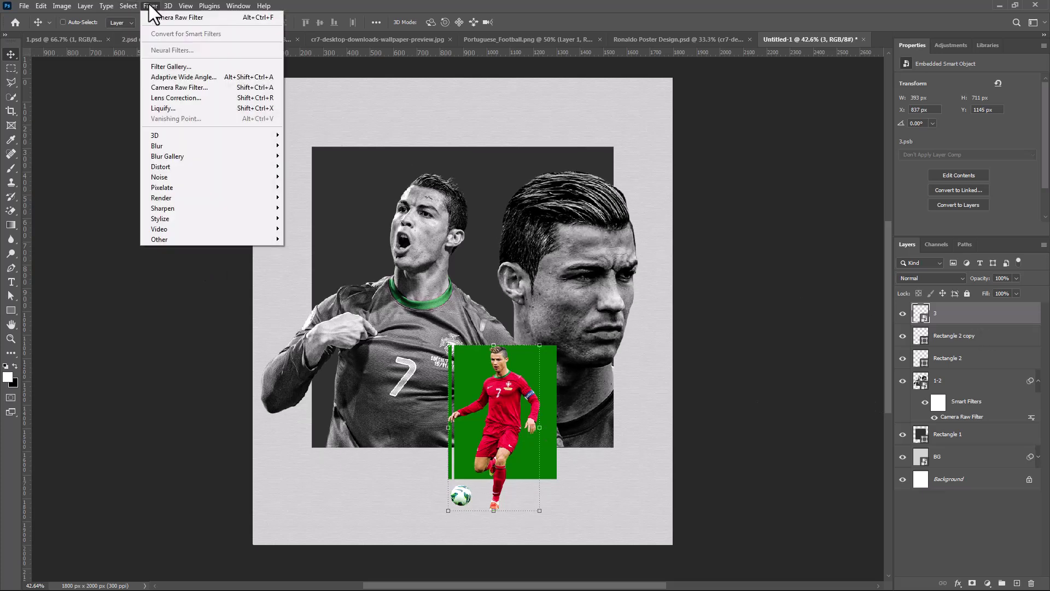
click(175, 87)
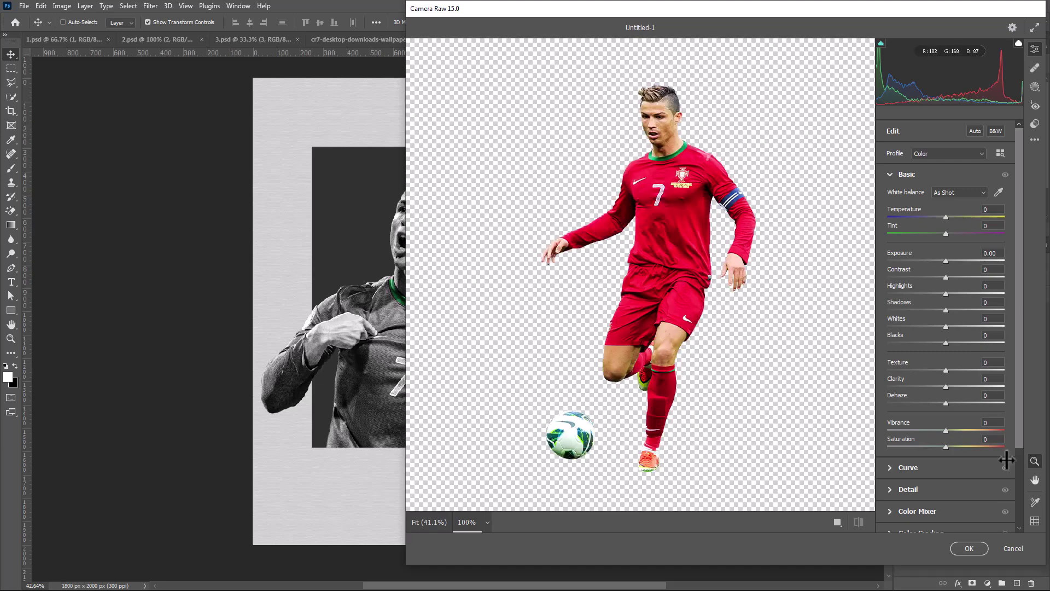
drag(946, 449, 863, 446)
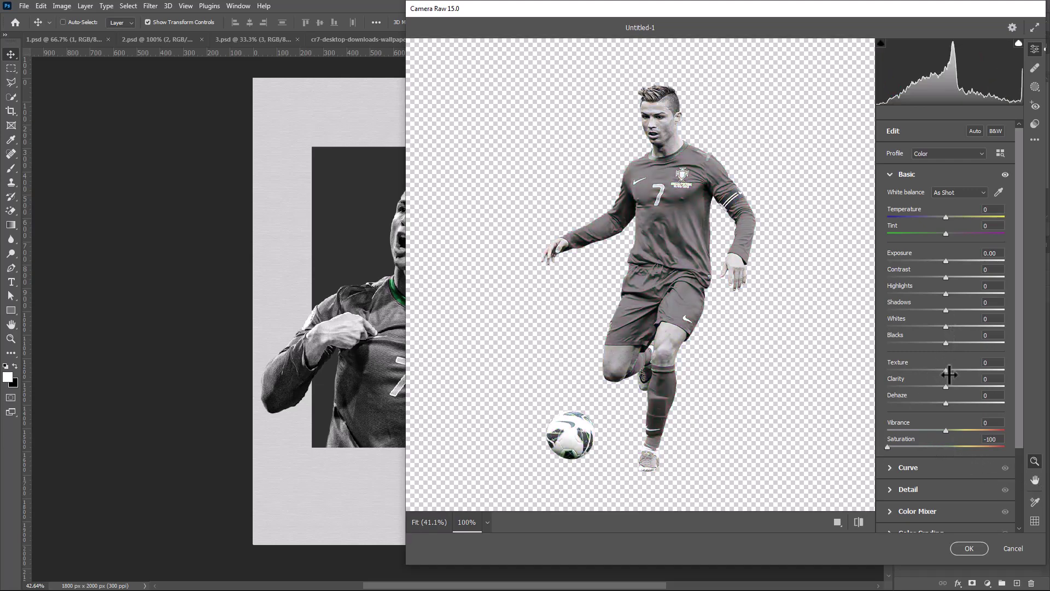
drag(950, 370, 988, 390)
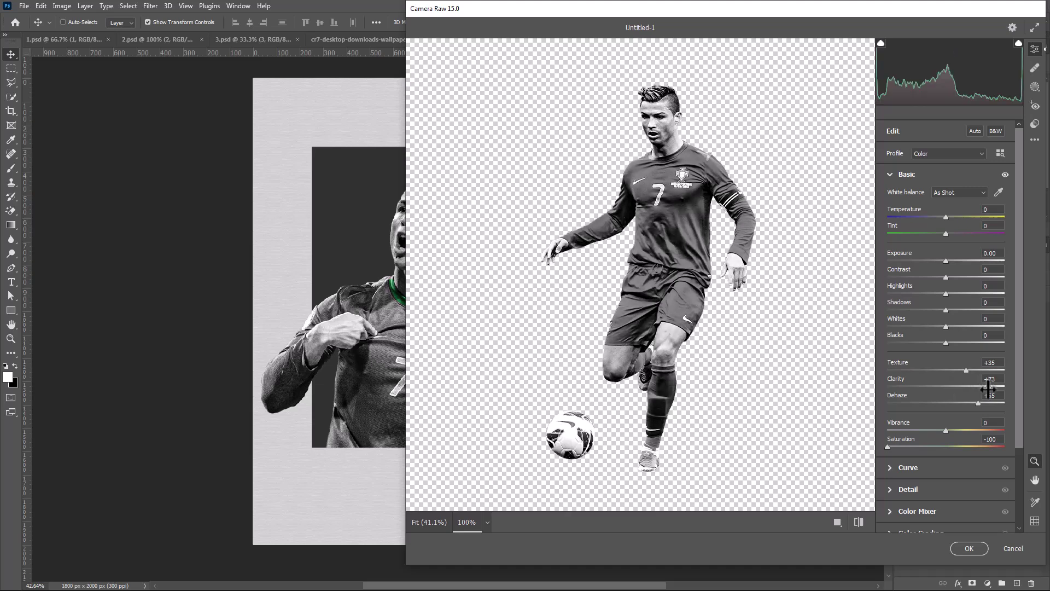
click(969, 548)
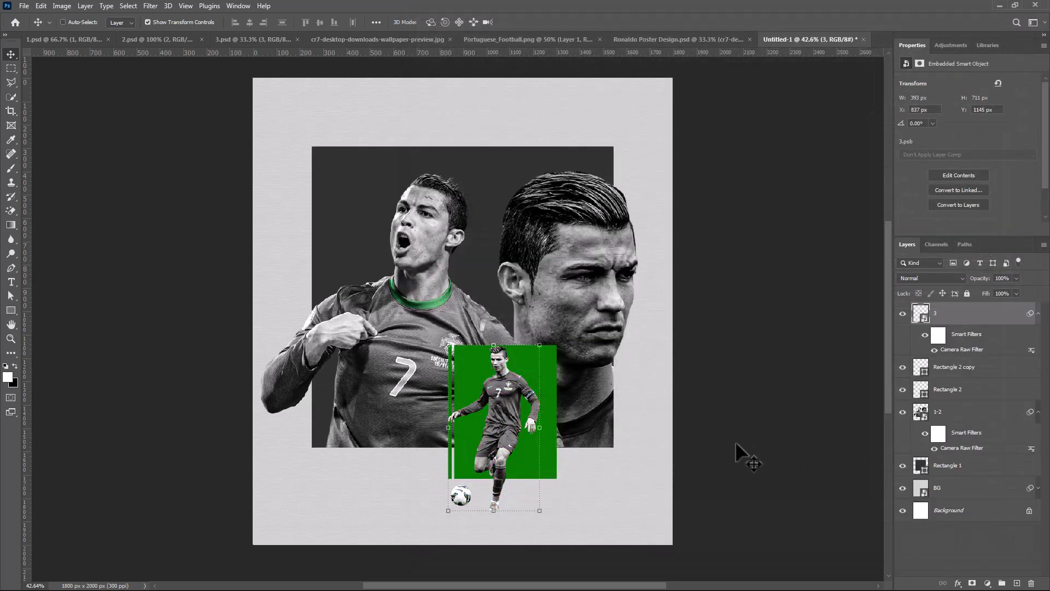
- Add an empty layer above the green strip and set a flattened Soft Round brush of 146 px with 0% hardness
click(979, 371)
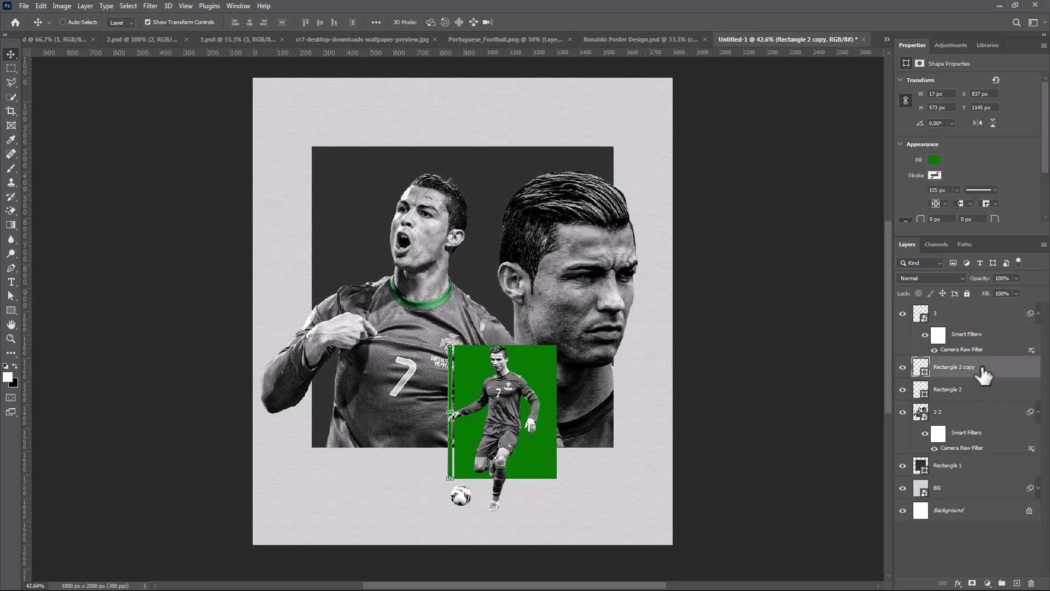
click(1017, 583)
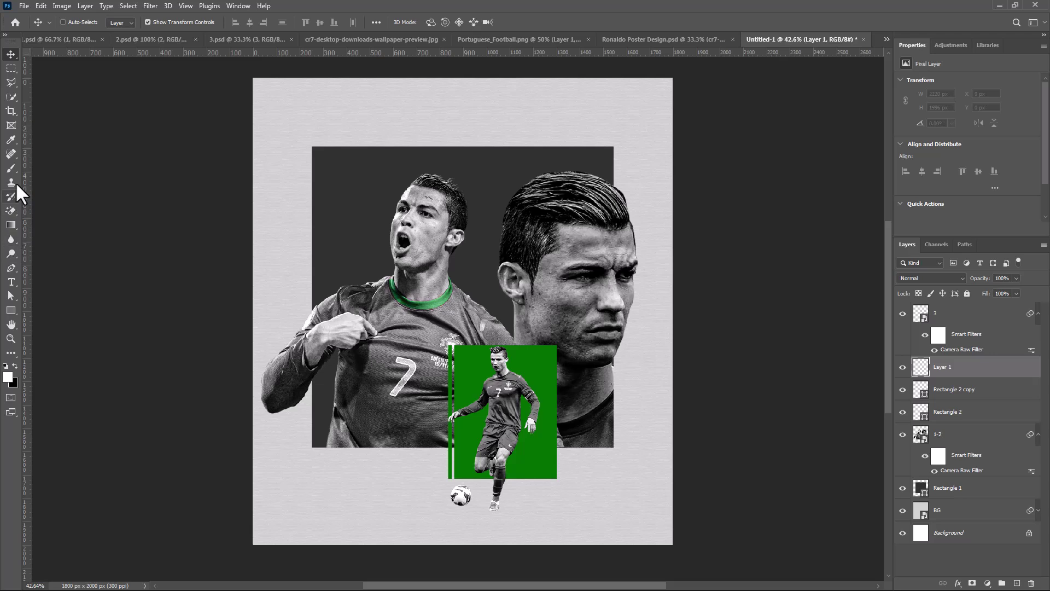
click(12, 164)
right_click(525, 337)
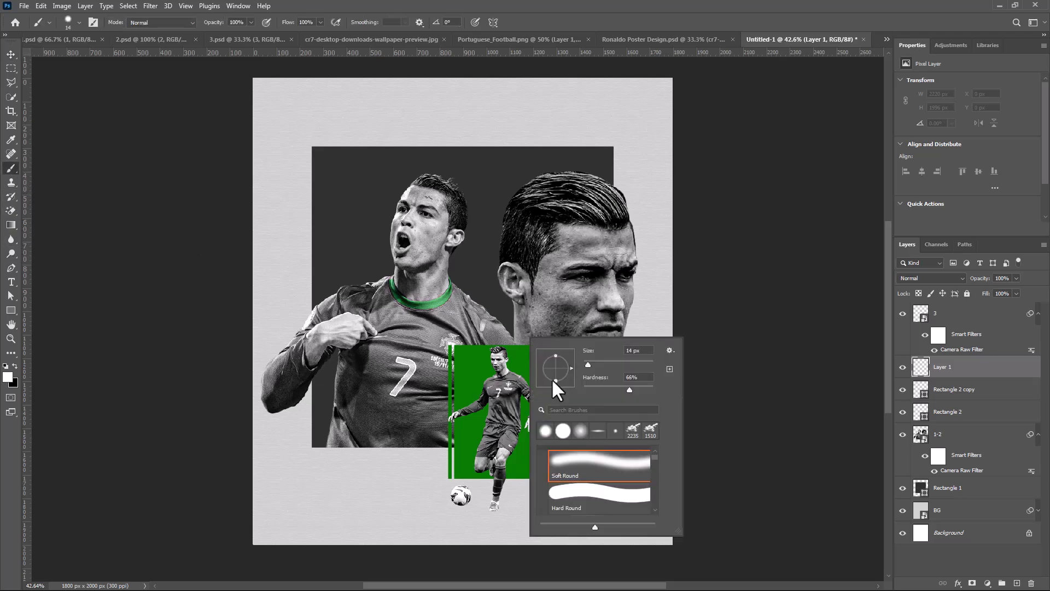
click(601, 471)
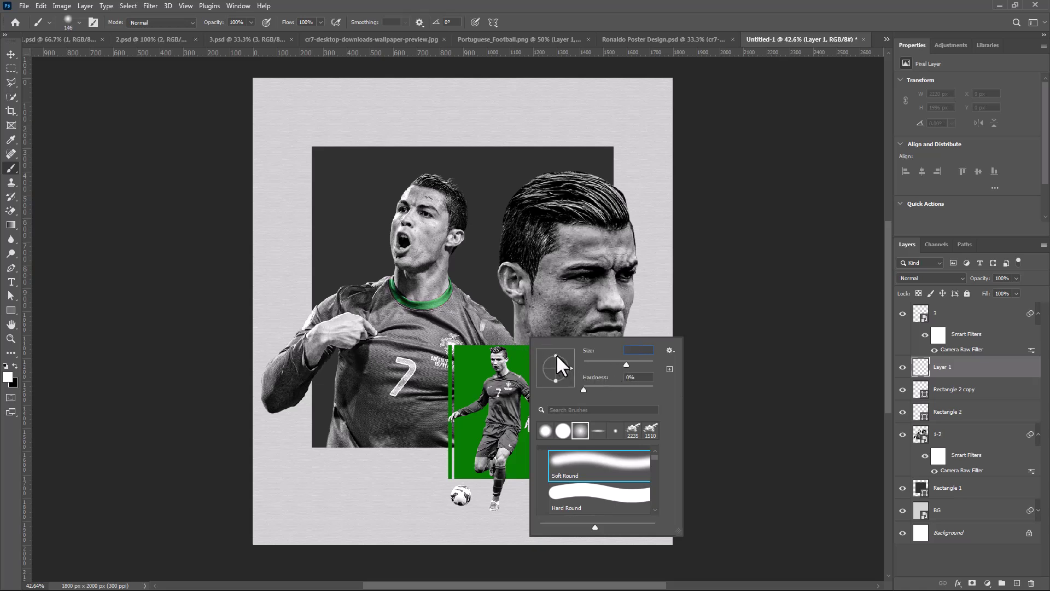
drag(556, 354, 555, 365)
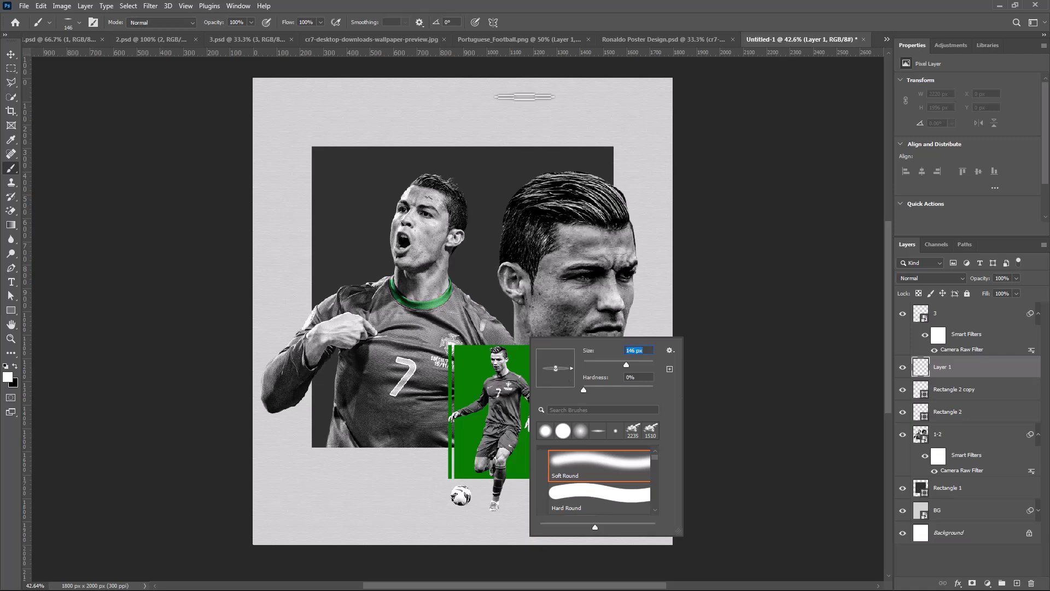
key(Return)
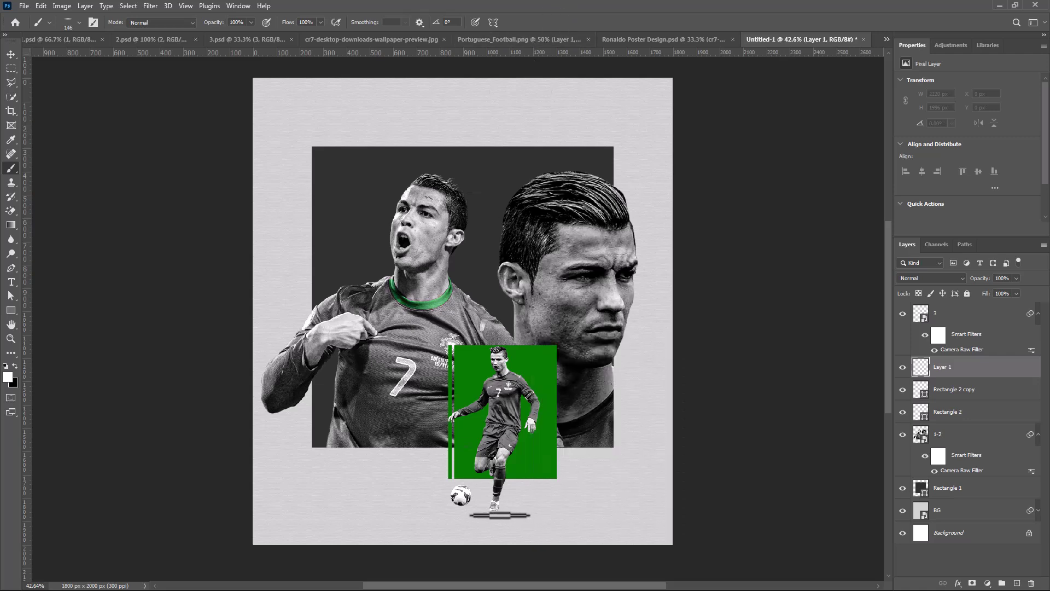
- Paint a soft, flattened black shadow directly beneath the running player's standing foot on the empty layer
drag(500, 515, 492, 520)
scroll(497, 513, up, 1)
scroll(495, 514, up, 5)
click(495, 511)
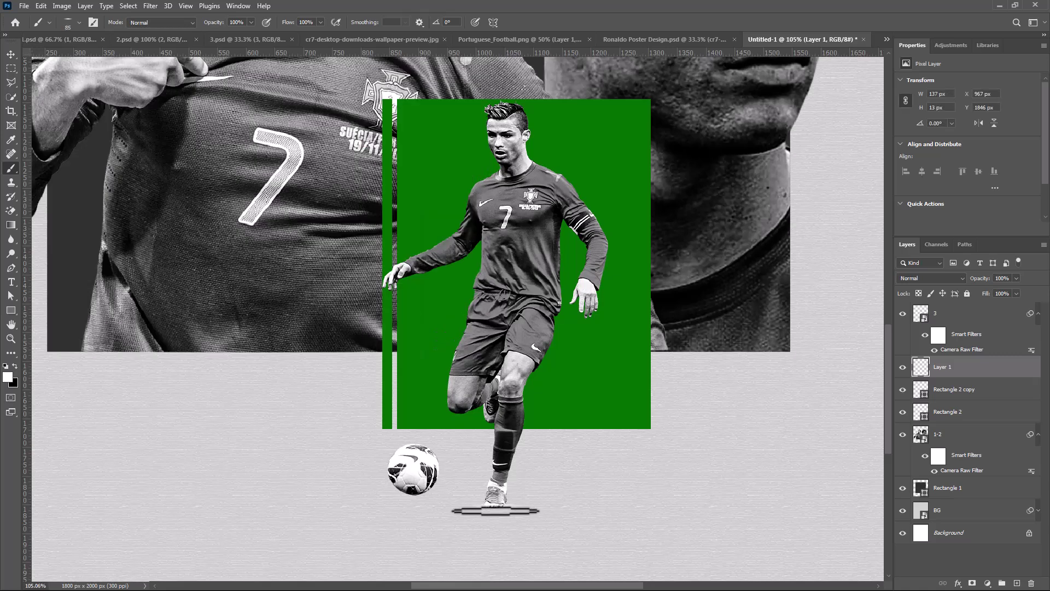
key(ctrl+z)
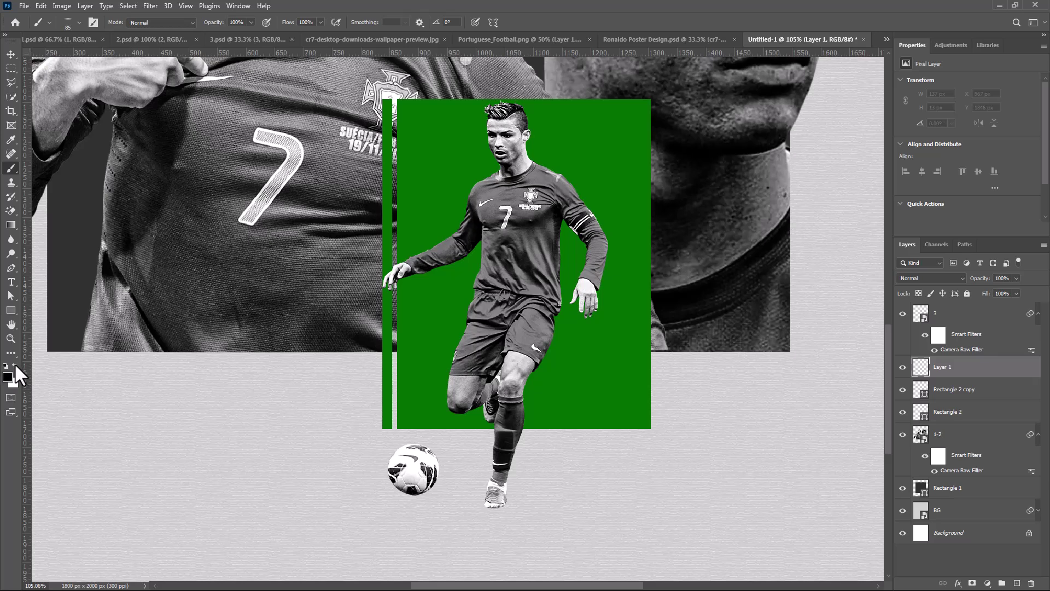
click(495, 508)
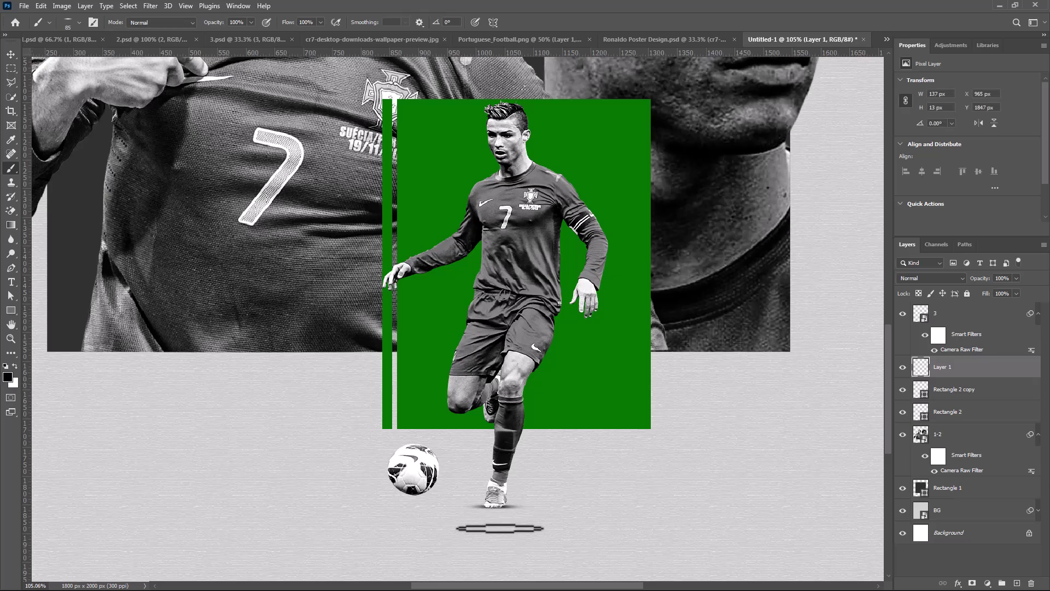
drag(498, 520, 492, 517)
click(495, 514)
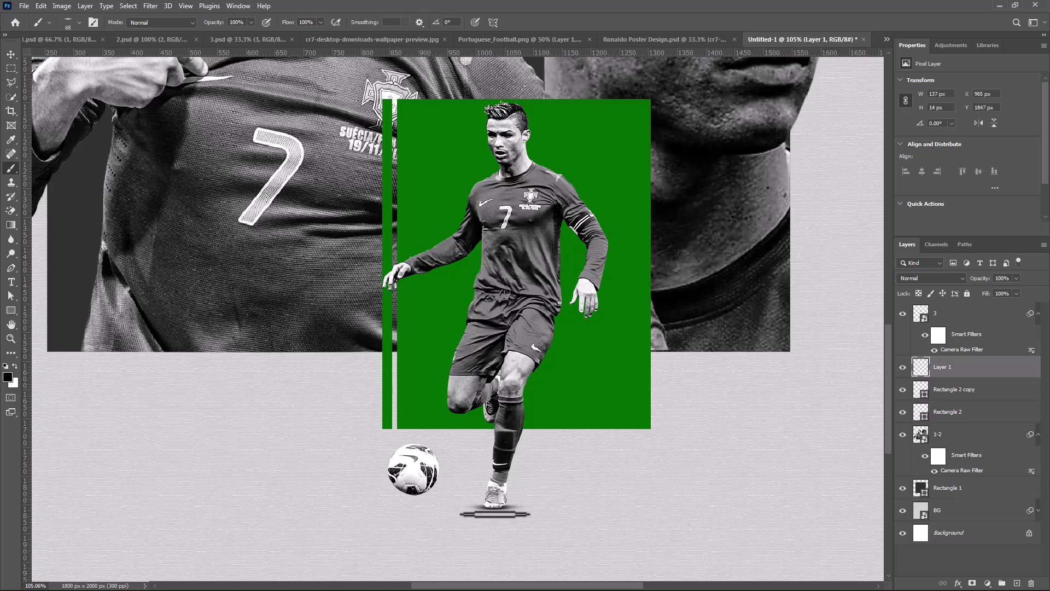
- Paint a matching shadow under the ball with a 101 px brush and lower the shadow layer's opacity to 73%
drag(407, 513, 426, 513)
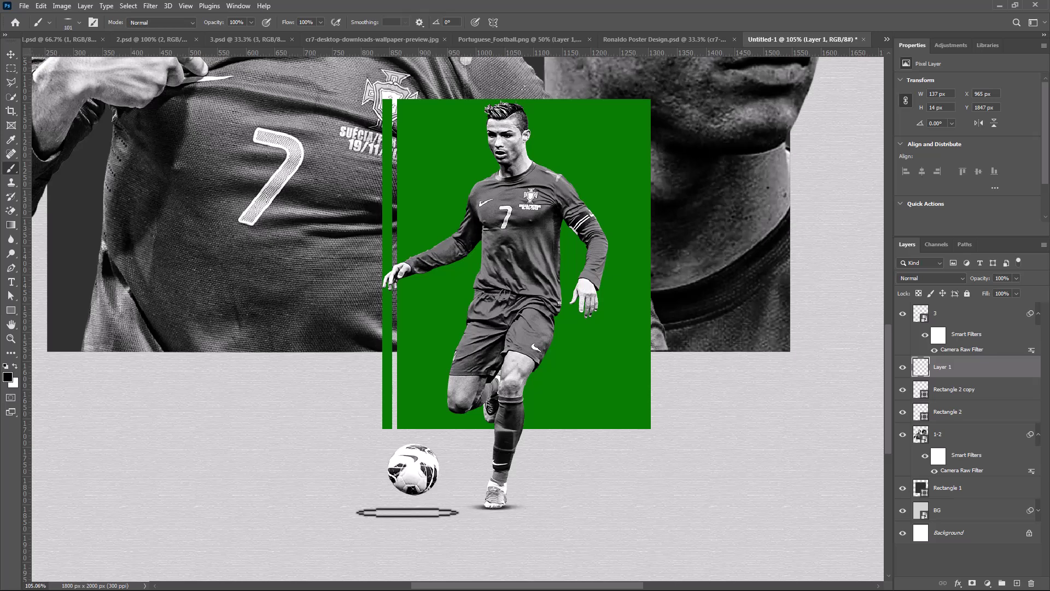
click(418, 512)
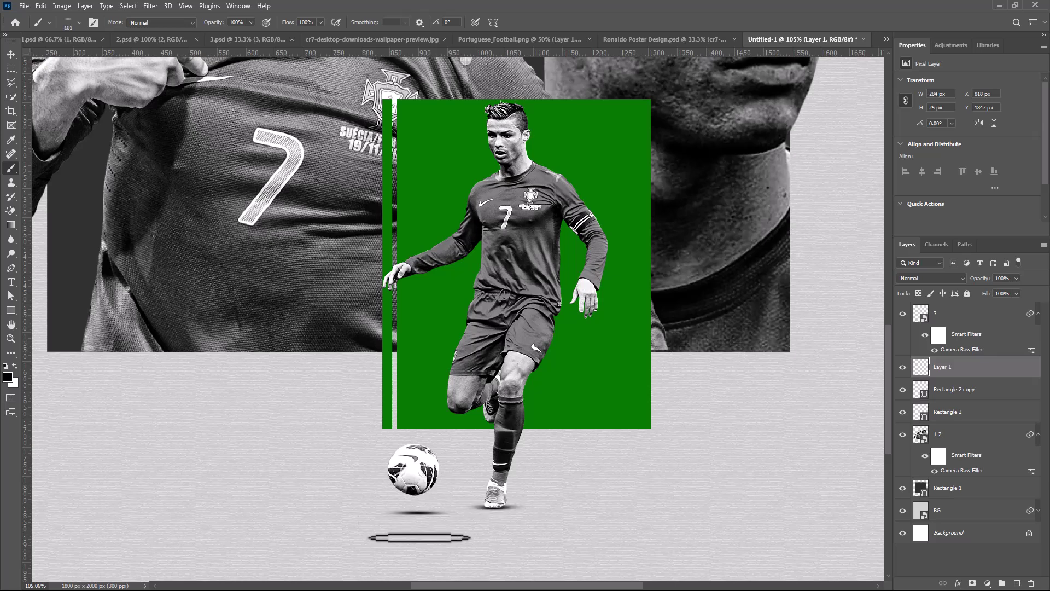
click(413, 513)
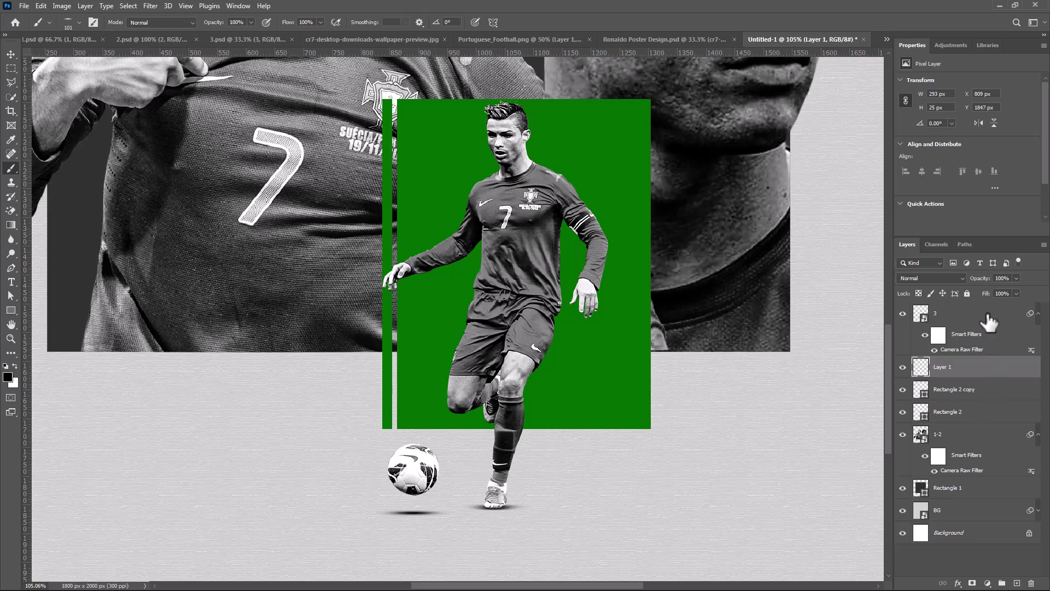
drag(987, 284, 964, 288)
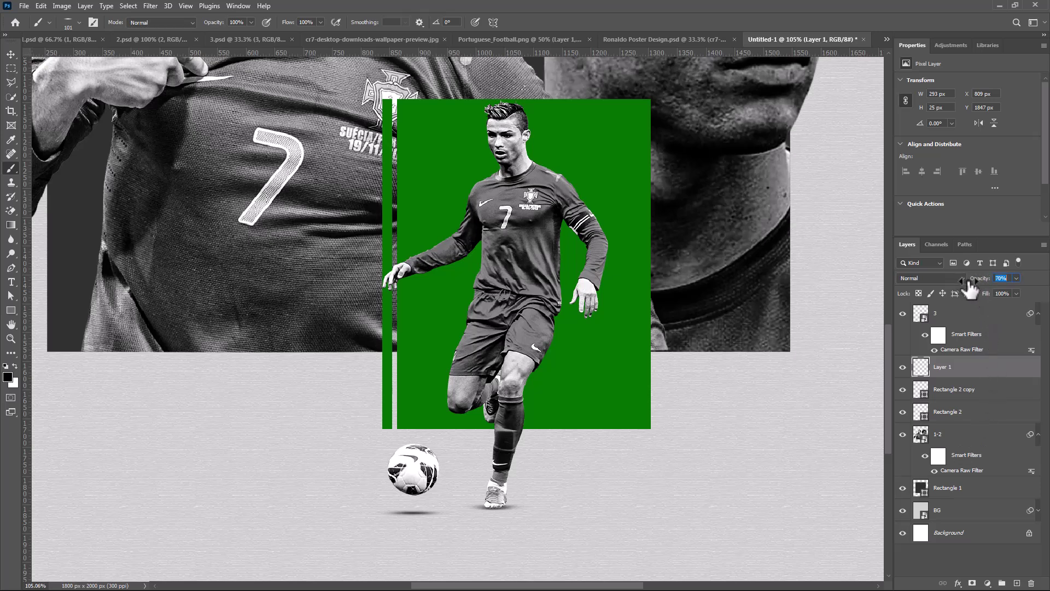
scroll(621, 328, down, 4)
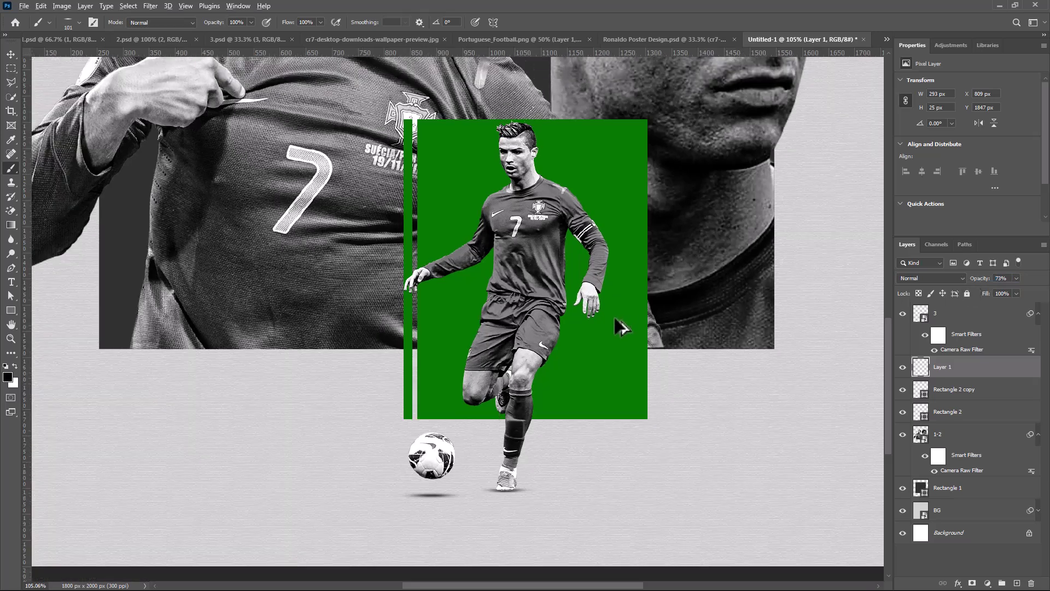
scroll(621, 329, down, 3)
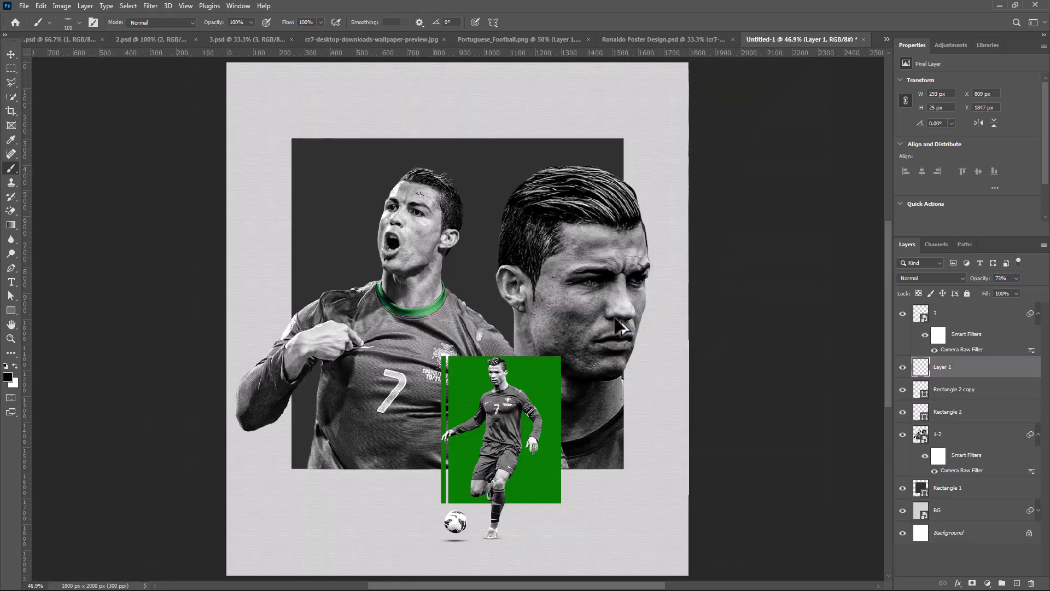
- Group the running player, shadow and both green rectangle layers as "3", and collapse the smart filters of layer 1-2
click(964, 416)
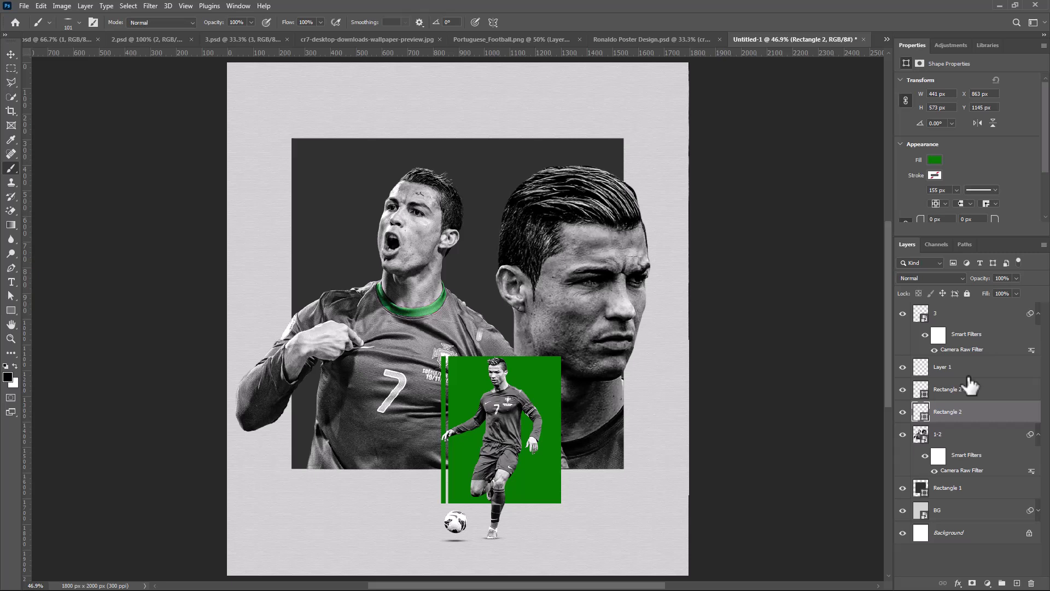
shift+click(969, 323)
key(ctrl+g)
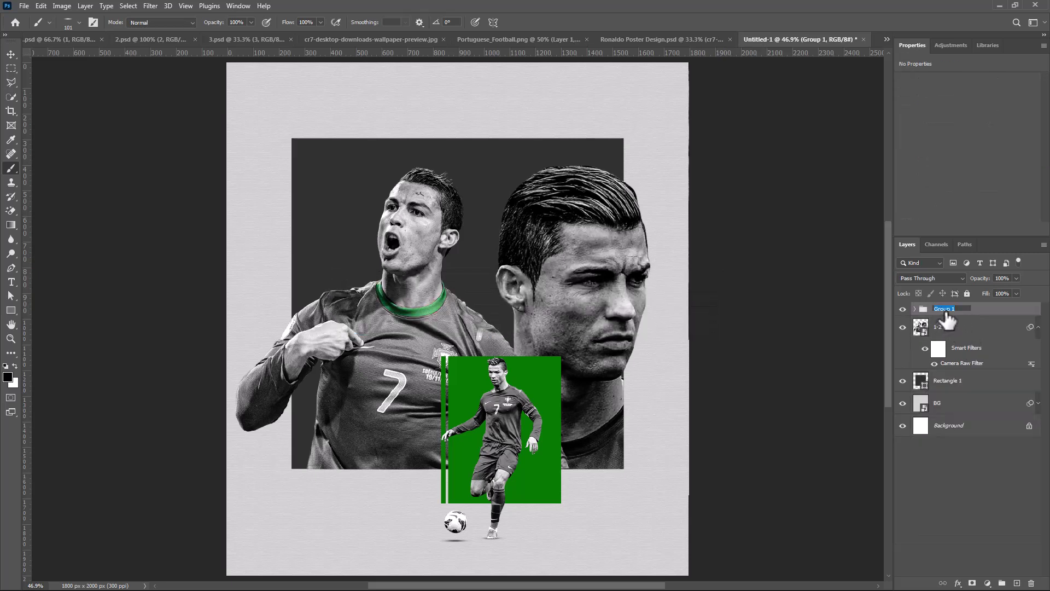
text(3)
click(966, 332)
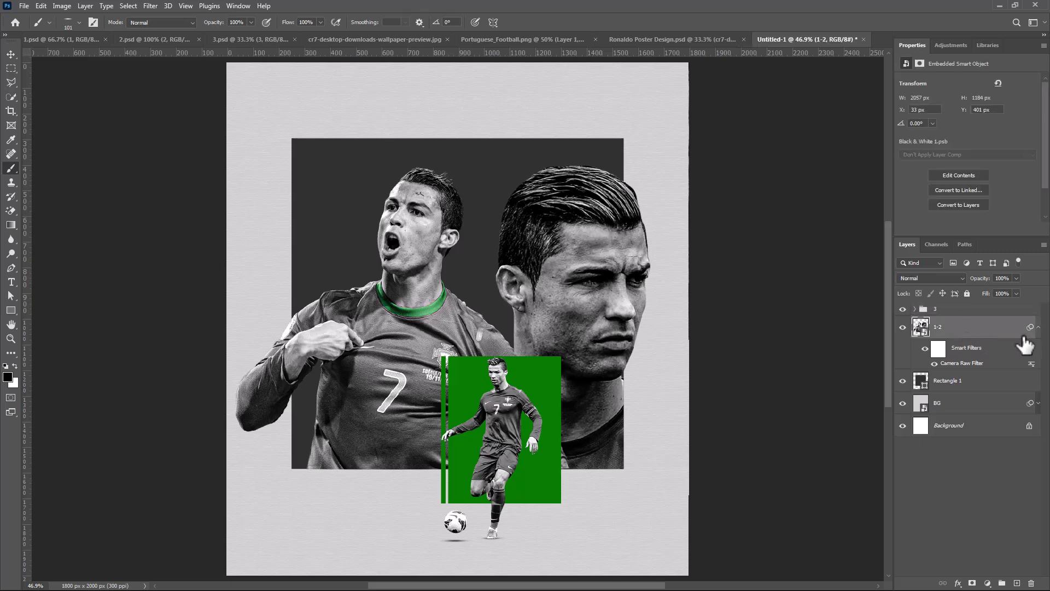
click(1038, 327)
key(alt+bracketright)
- Draw a rectangle about 679 × 112 px above the dark central rectangle and fill it with the recently used green
click(967, 355)
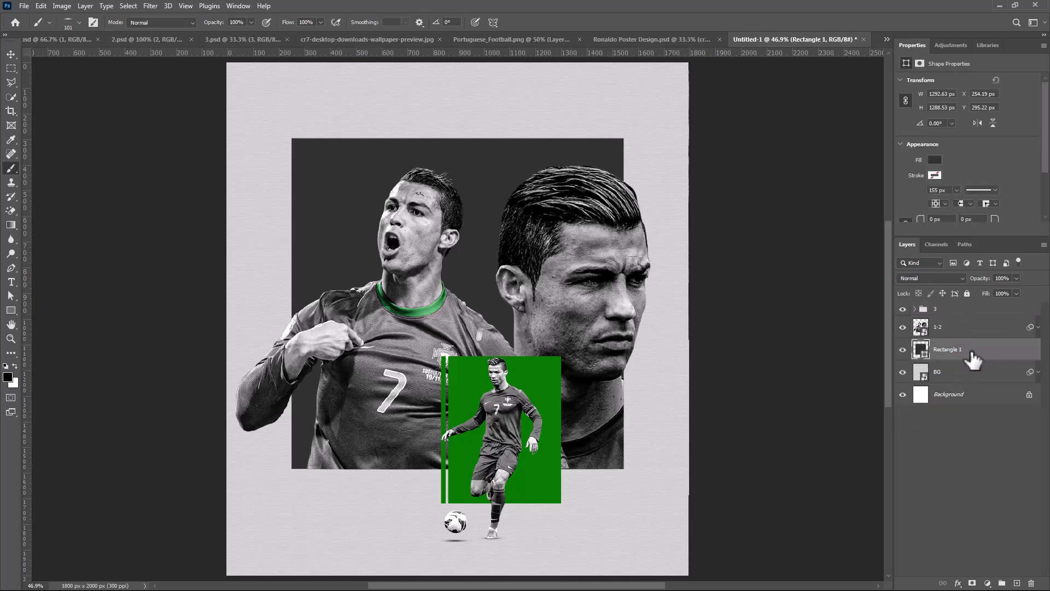
click(11, 310)
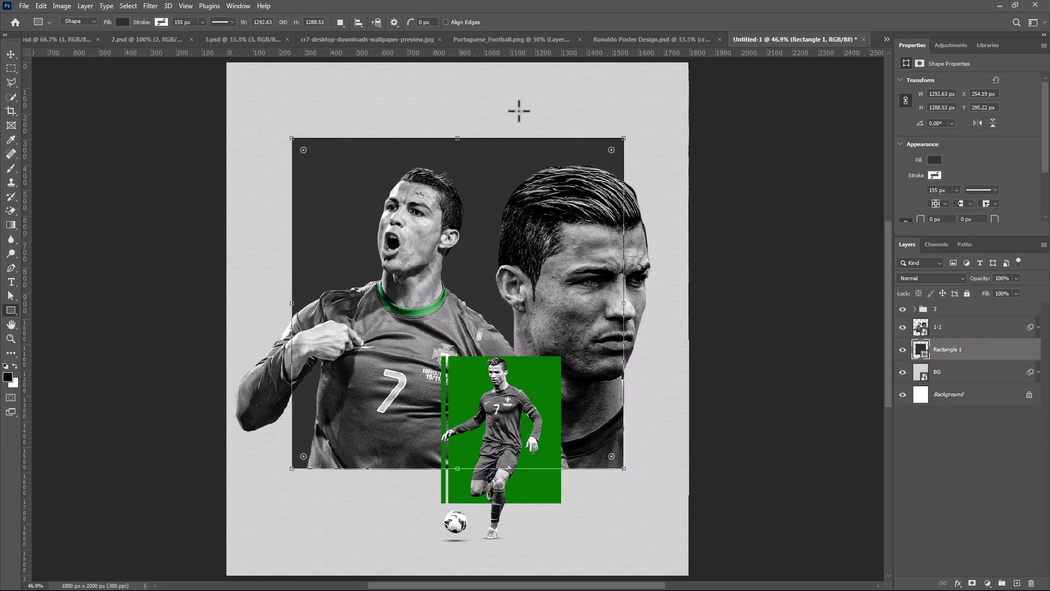
drag(579, 87, 404, 116)
click(122, 22)
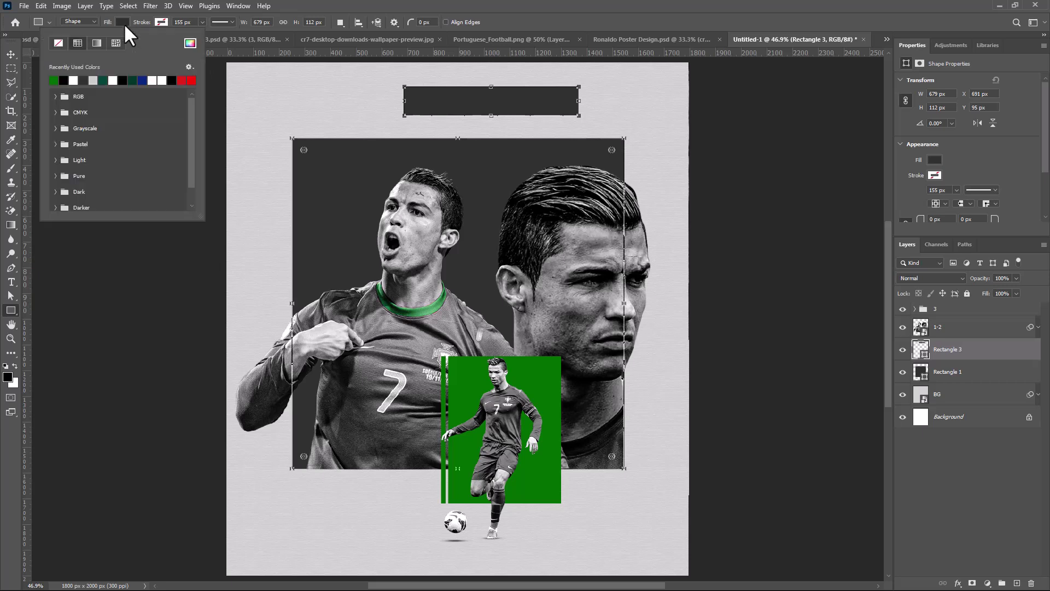
click(55, 80)
- Move the new green bar to about X 846 px, Y 316 px inside the dark rectangle and place its layer above 1-2
click(10, 54)
click(11, 54)
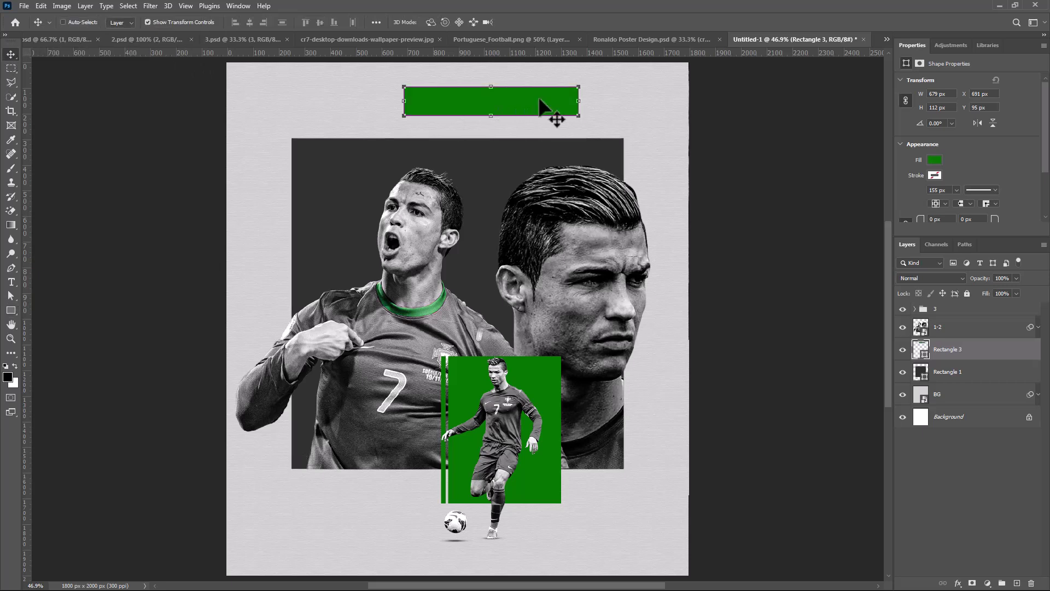
drag(542, 101, 581, 154)
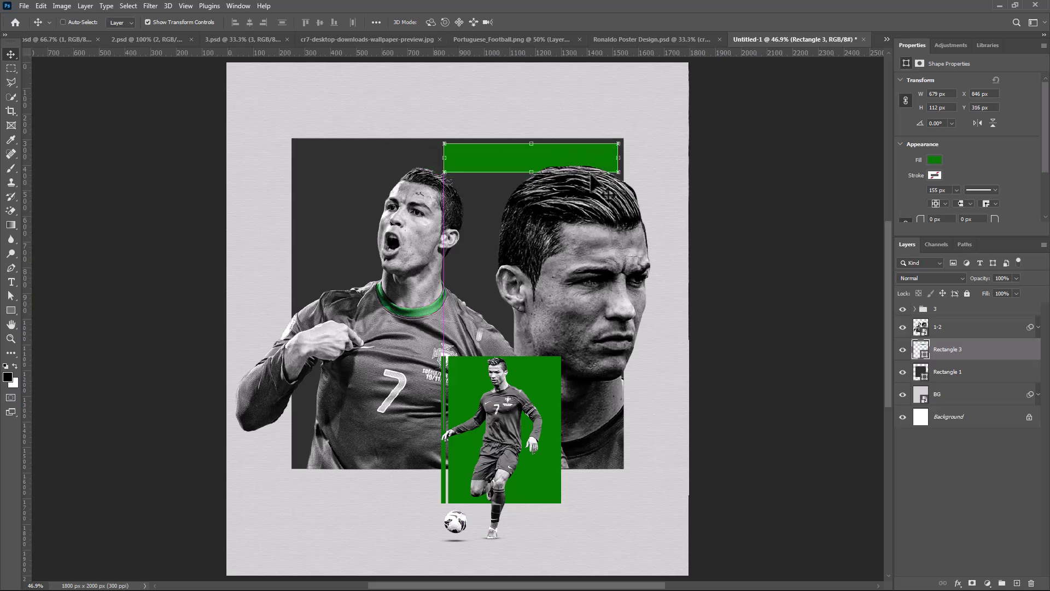
drag(947, 349, 955, 319)
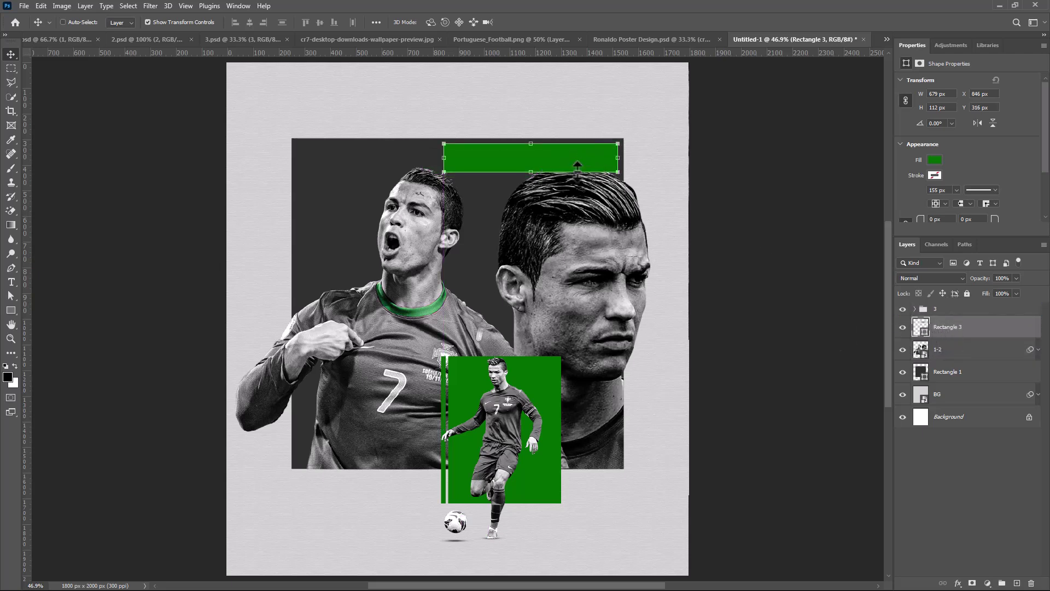
- Bring the suited Ronaldo photo from the cr7 wallpaper file into the poster and enlarge it to about 1044 × 661 px over the green bar
click(392, 40)
drag(396, 282, 712, 42)
drag(800, 32, 533, 216)
drag(625, 241, 707, 293)
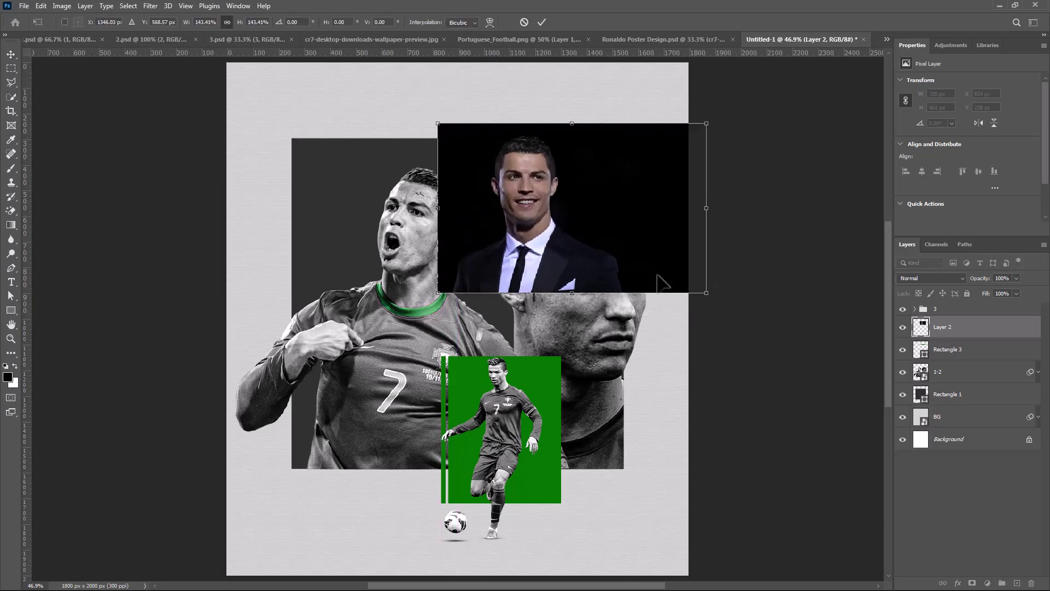
- Clip the suited photo to the green bar with the eyes framed at about X 726 px, Y 172 px, and blend it with Color Dodge
right_click(994, 333)
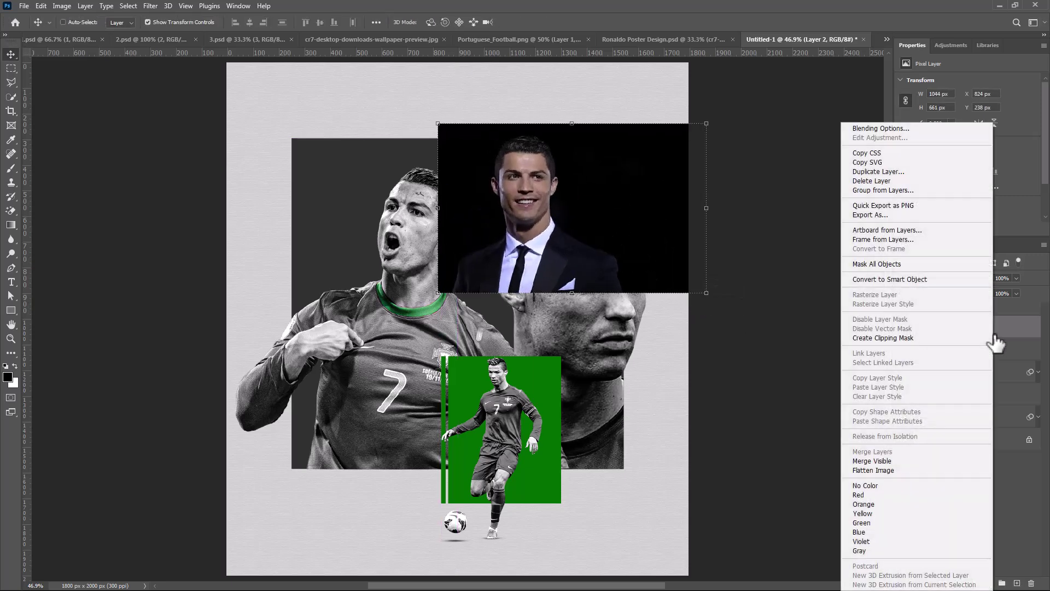
click(901, 336)
drag(539, 171, 518, 158)
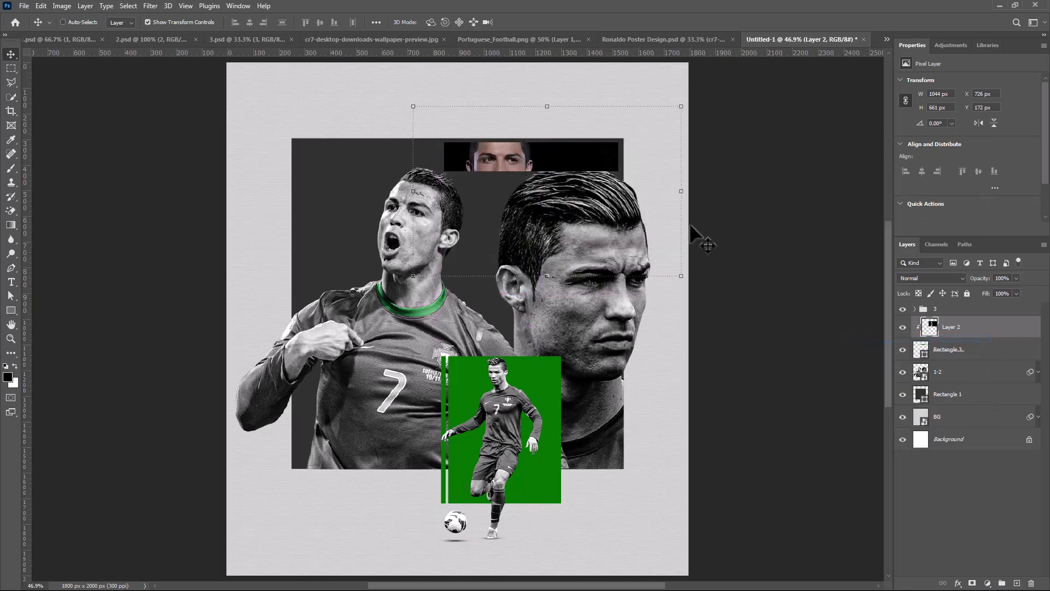
click(917, 278)
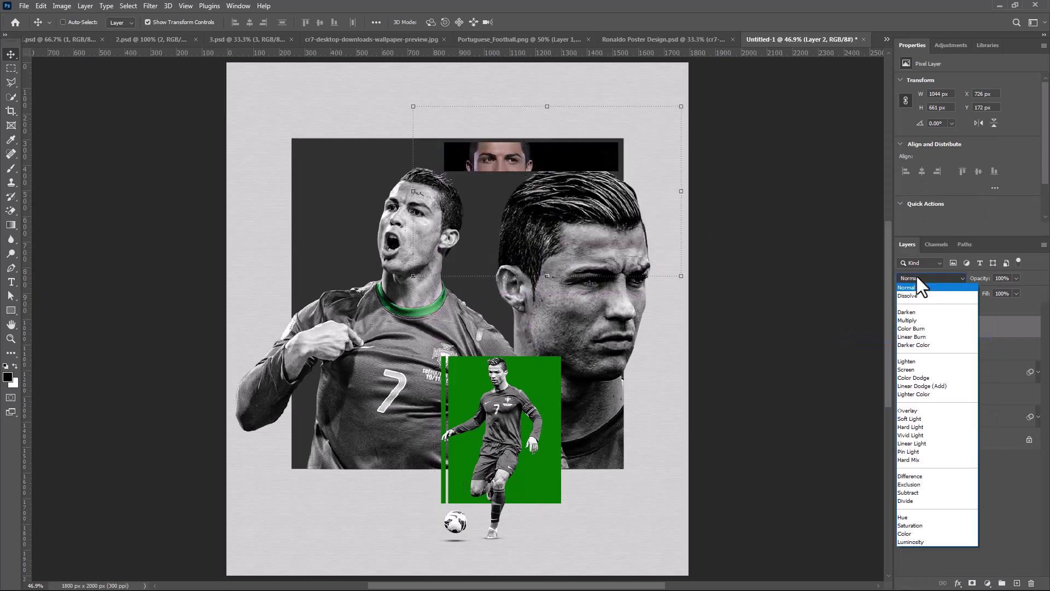
click(916, 377)
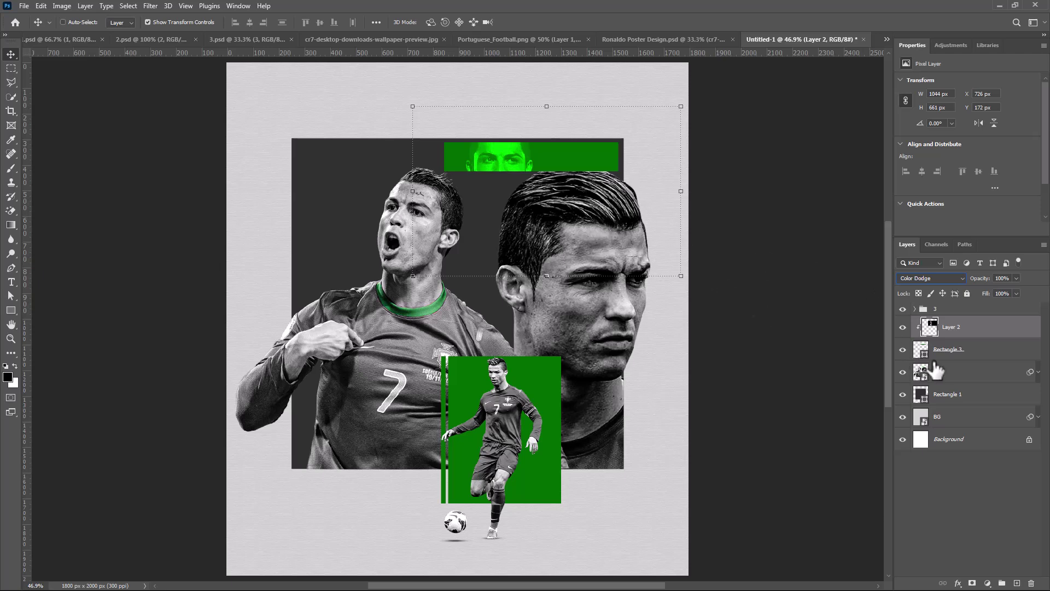
- Duplicate the green bar as an 11 px wide strip at about X 827 px beside it, layered beneath the original bar
click(946, 351)
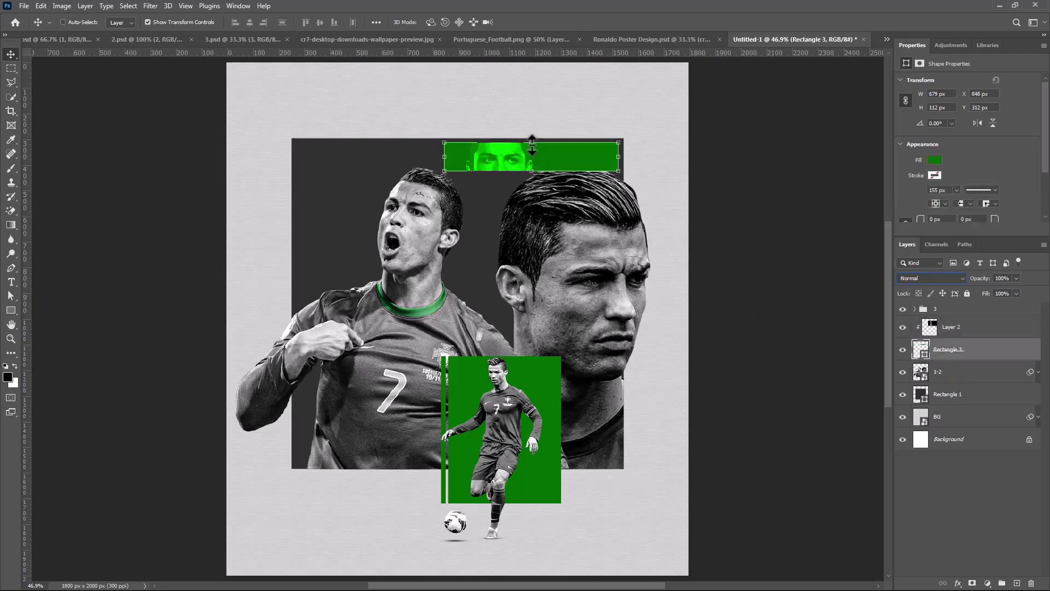
key(ctrl)
key(ctrl+j)
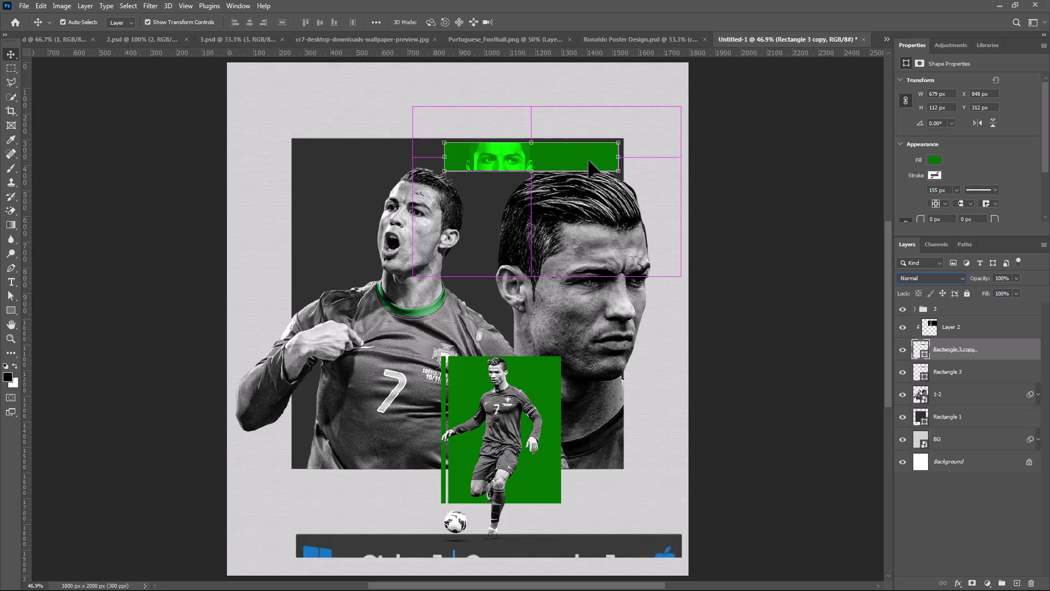
key(ctrl+t)
drag(618, 157, 440, 163)
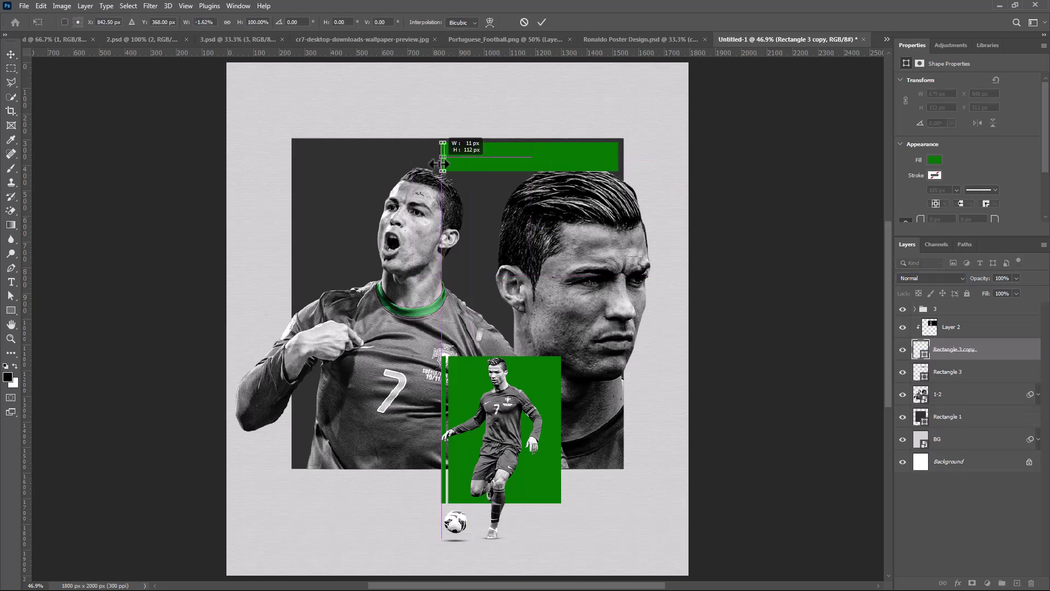
key(Return)
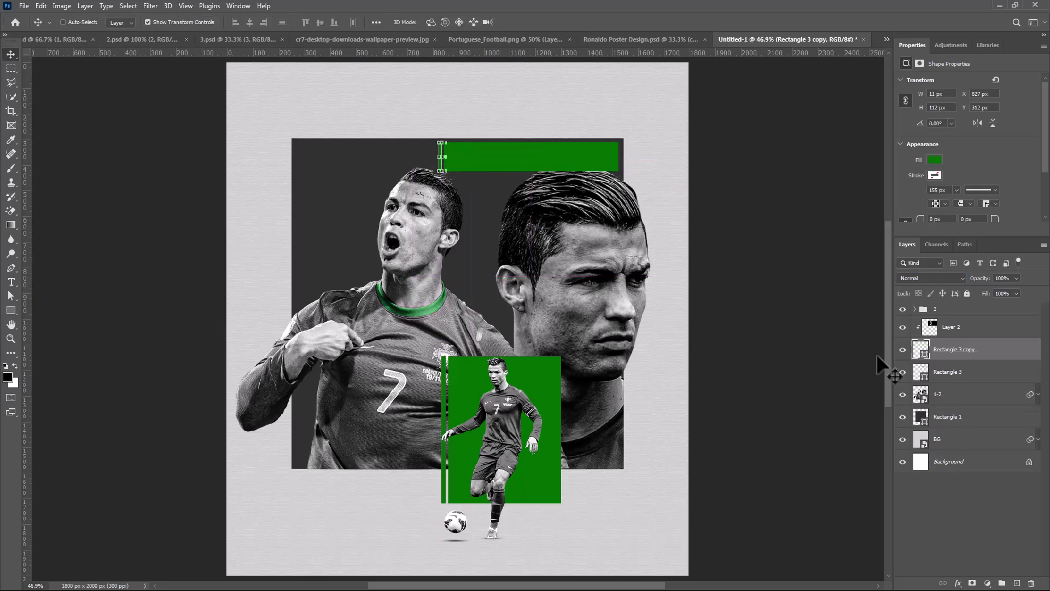
drag(878, 362, 974, 378)
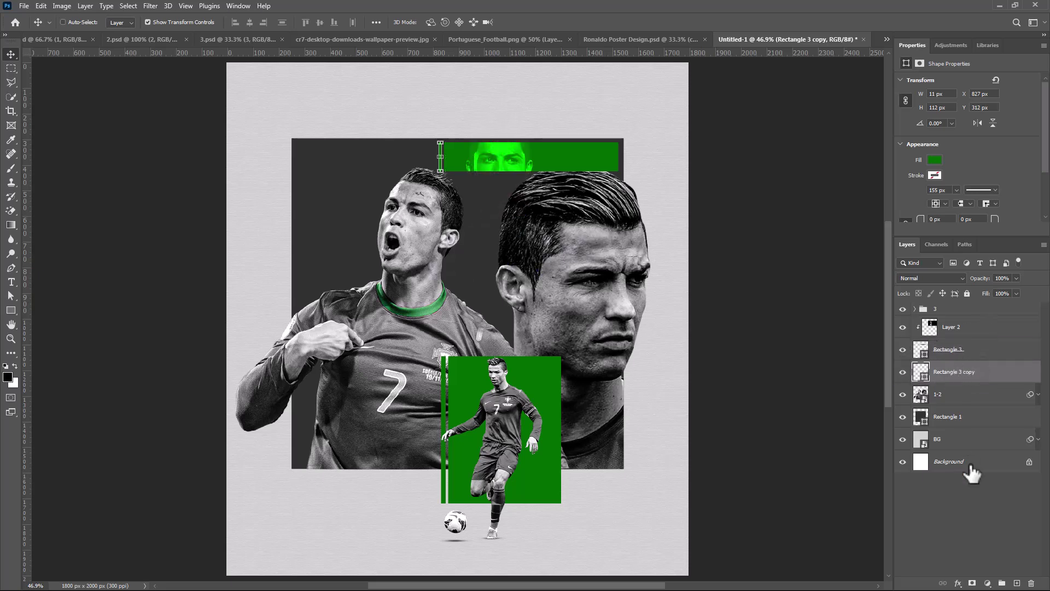
- Group the clipped photo, green bar and thin strip layers and name the group "4"
click(954, 326)
shift+click(958, 372)
key(ctrl+g)
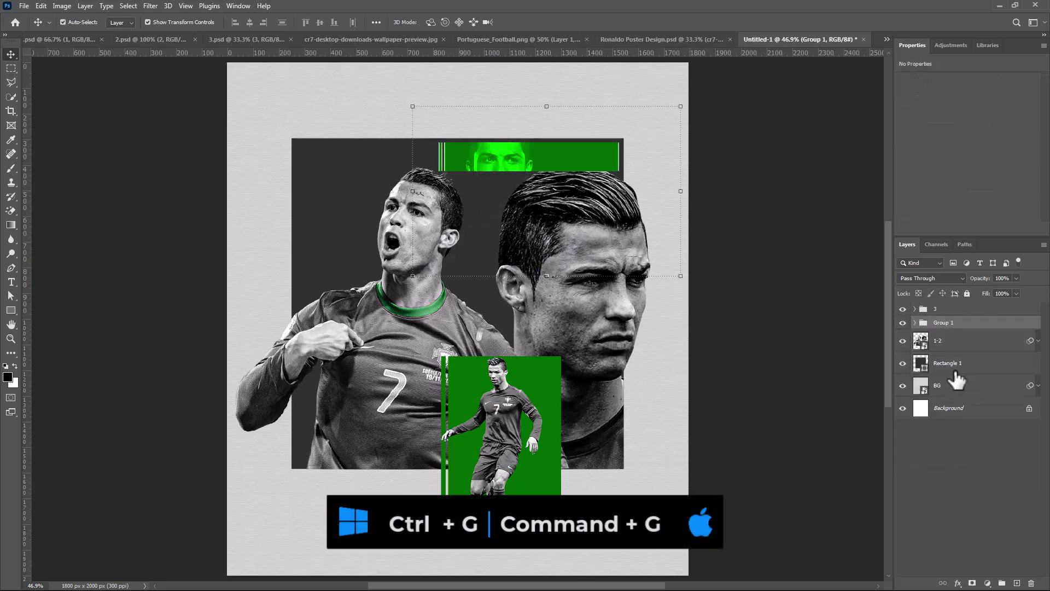
double_click(946, 322)
text(4)
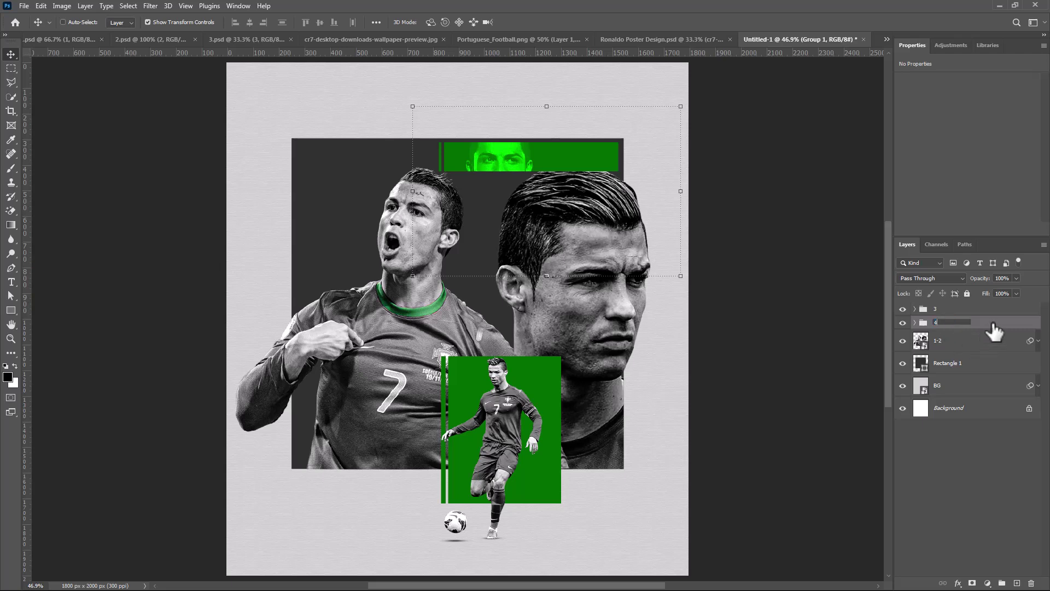
key(Return)
- Draw a rectangle about 477 × 89 px across the dark rectangle's lower-left edge, above group 3, and fill it white
click(979, 364)
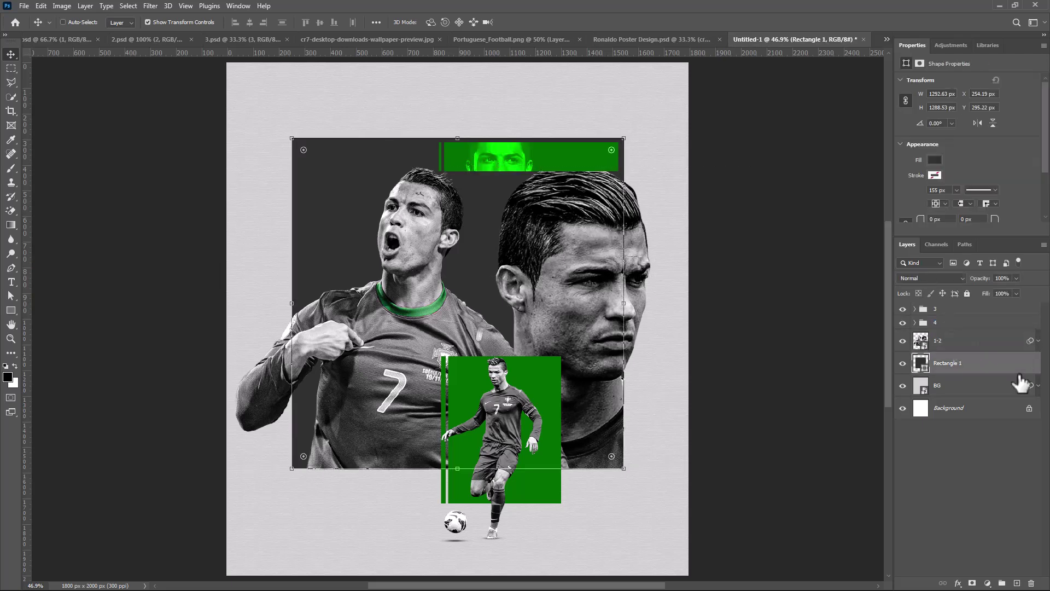
click(988, 310)
click(11, 311)
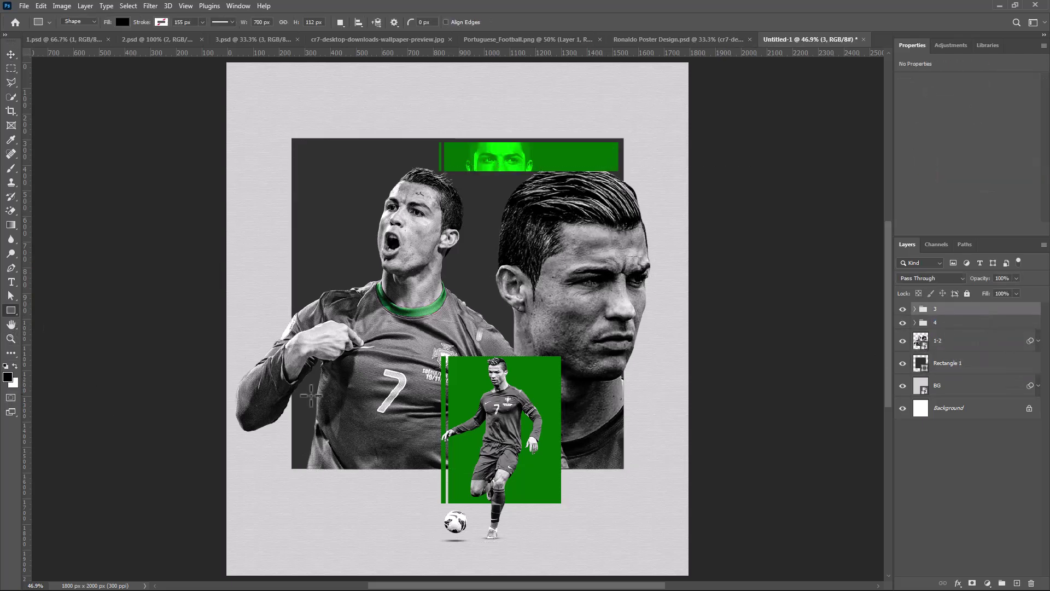
drag(301, 458, 424, 482)
click(121, 21)
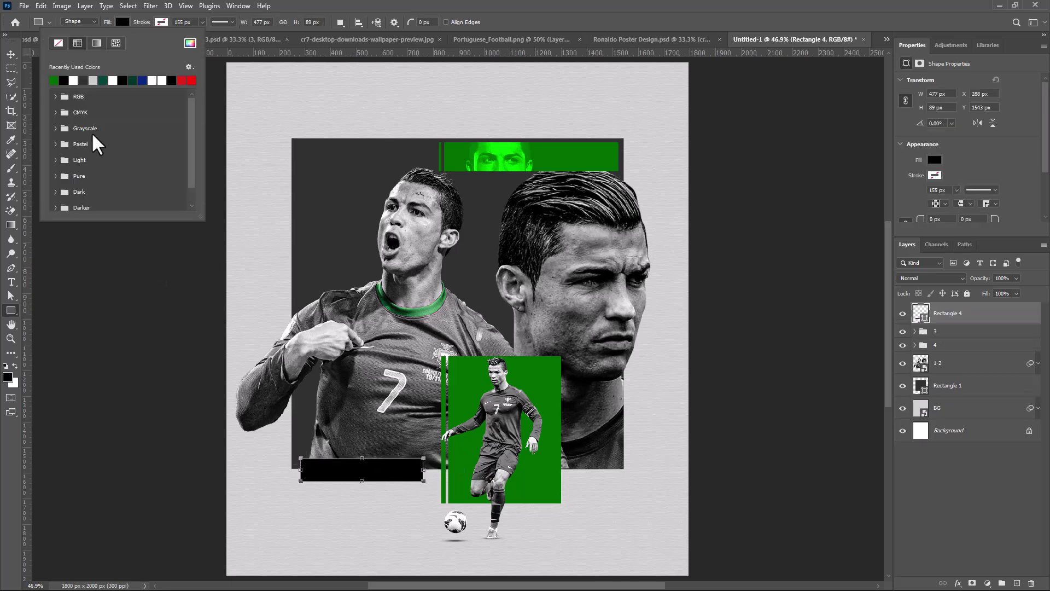
click(77, 72)
click(383, 446)
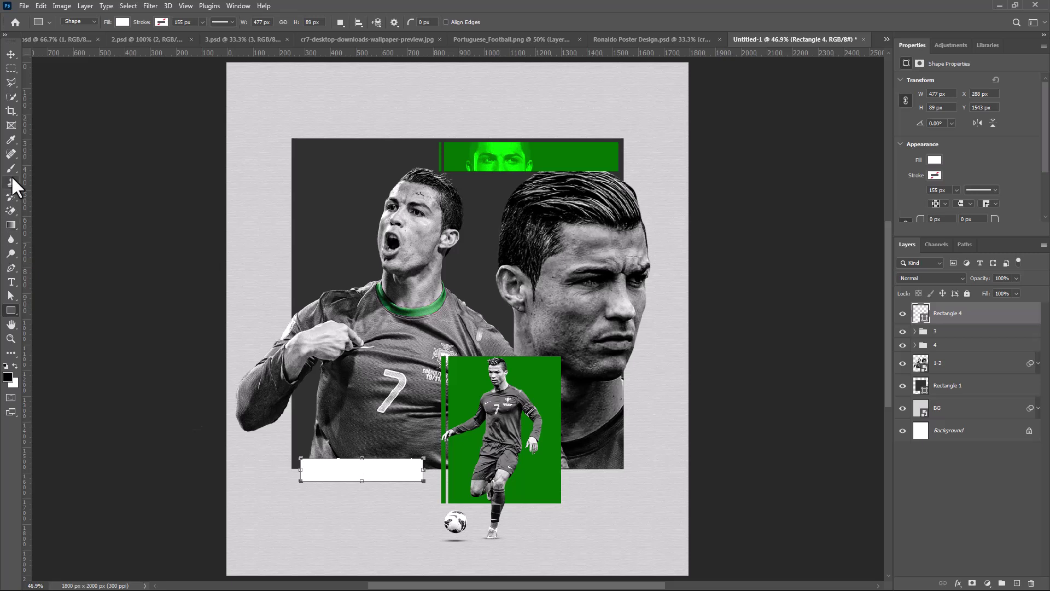
- Add horizontal text "CRISTIANO RONALDO" below the white rectangle in black Myriad Pro Bold with tracking 0
click(11, 282)
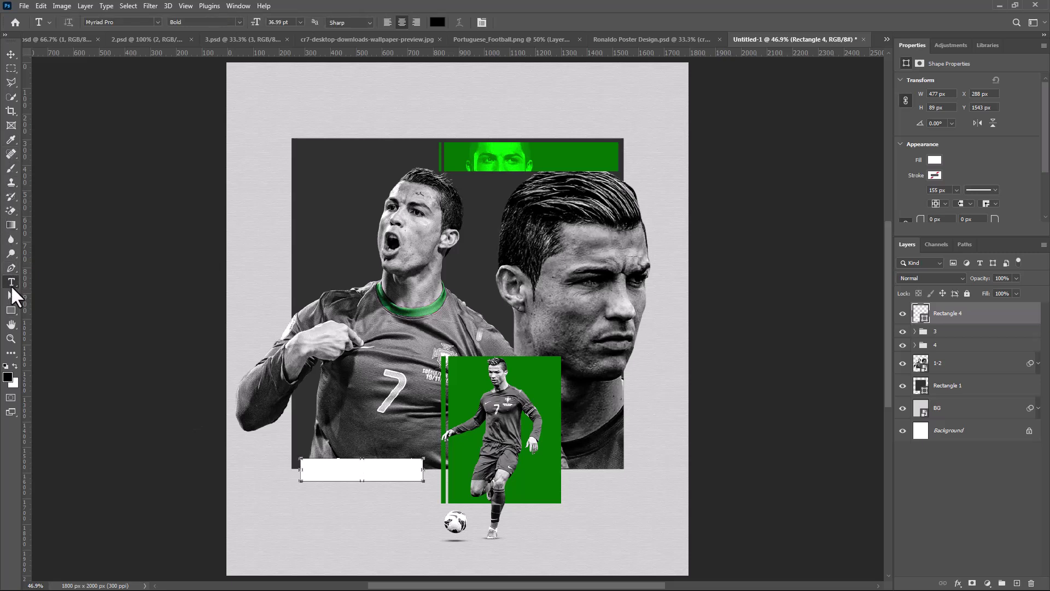
click(352, 542)
click(1000, 154)
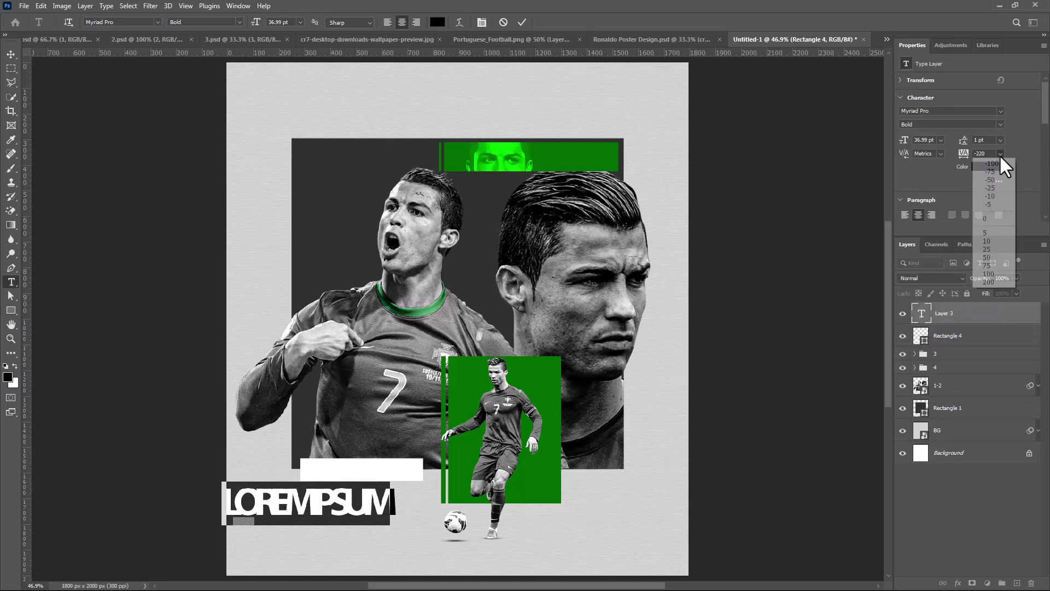
click(977, 214)
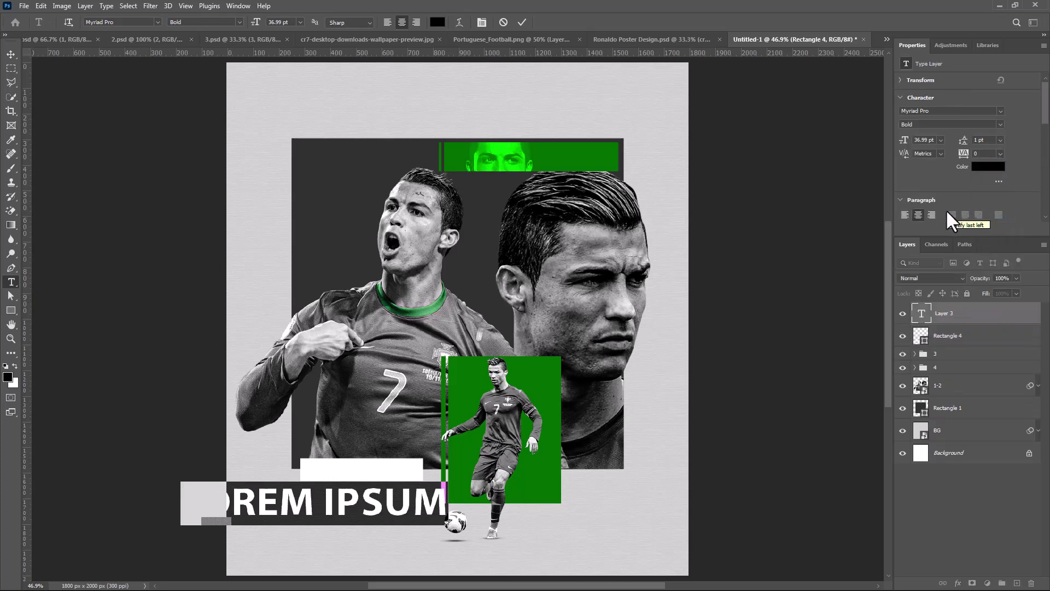
text(CRIST)
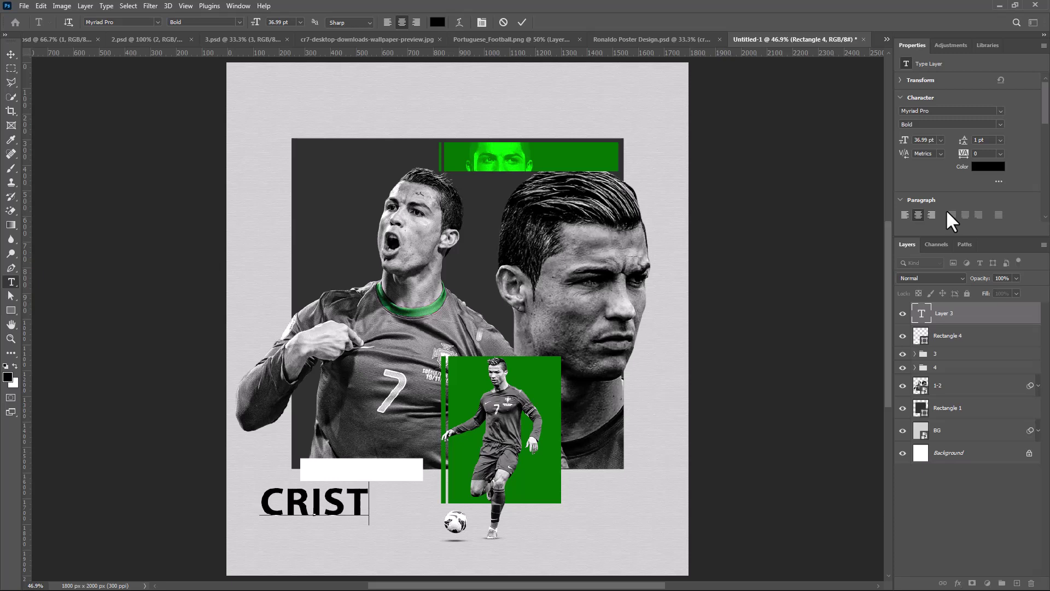
text(IANO RONALDO)
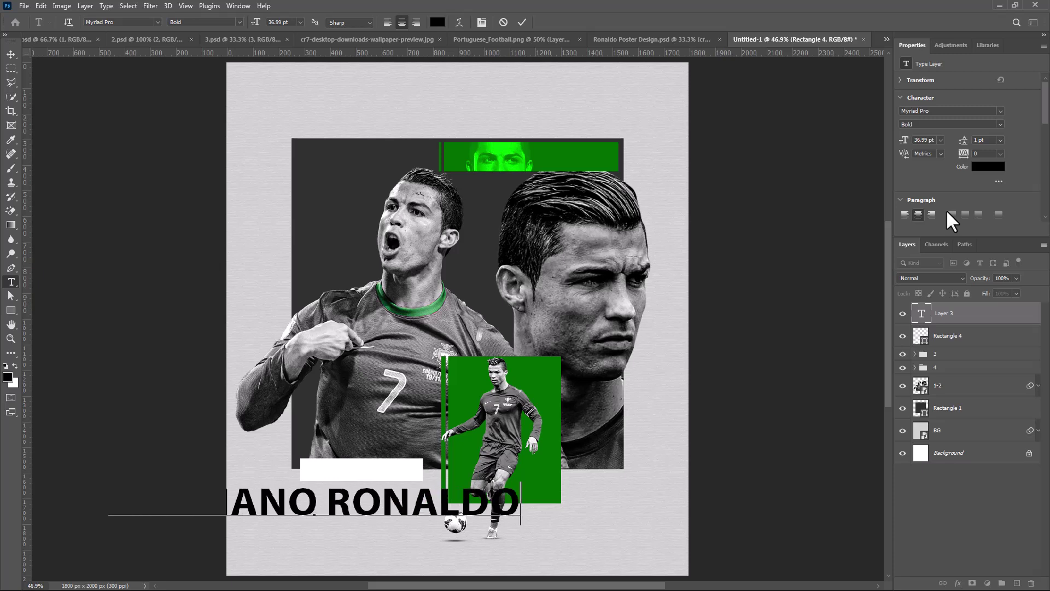
- Set the size of the whole "CRISTIANO RONALDO" text to 10 pt and commit it
key(ctrl+a)
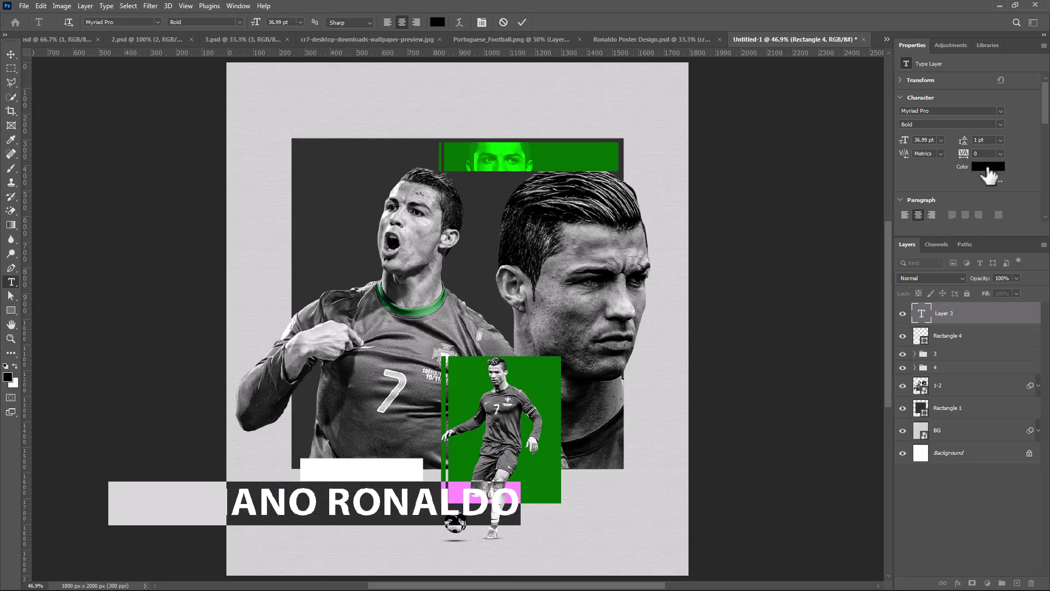
click(941, 140)
click(934, 237)
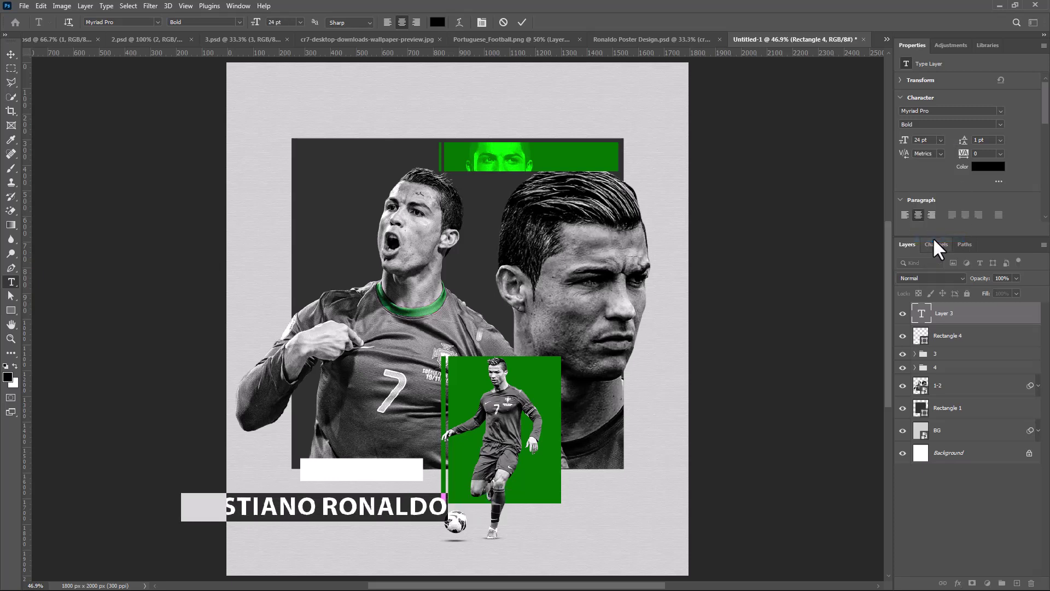
drag(905, 144, 901, 146)
click(11, 54)
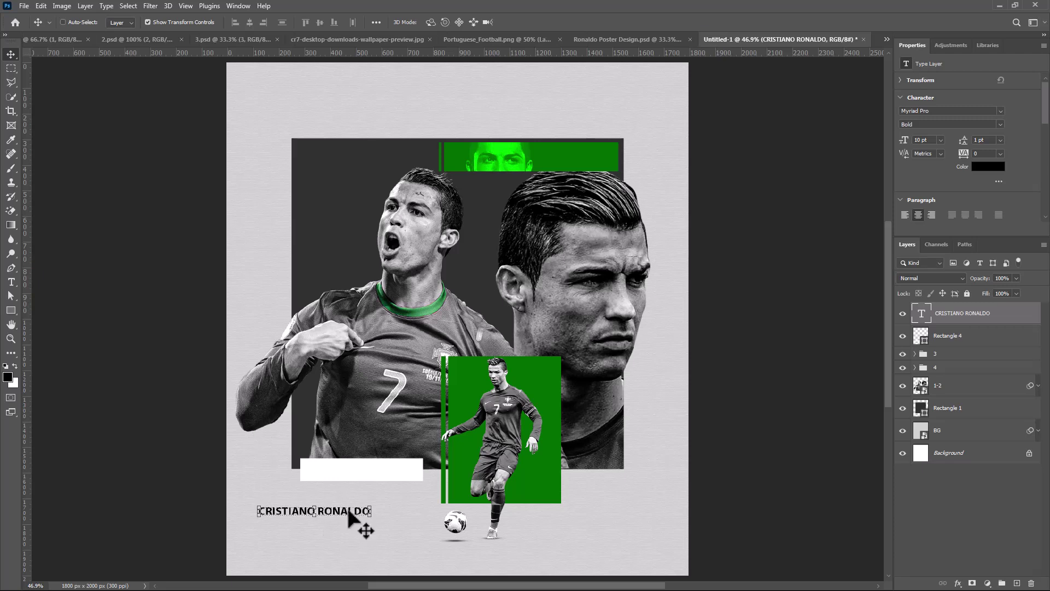
- Place the name text over the white rectangle and reduce that rectangle's height to 76 px around it
drag(358, 520, 362, 478)
ctrl+click(375, 480)
key(Return)
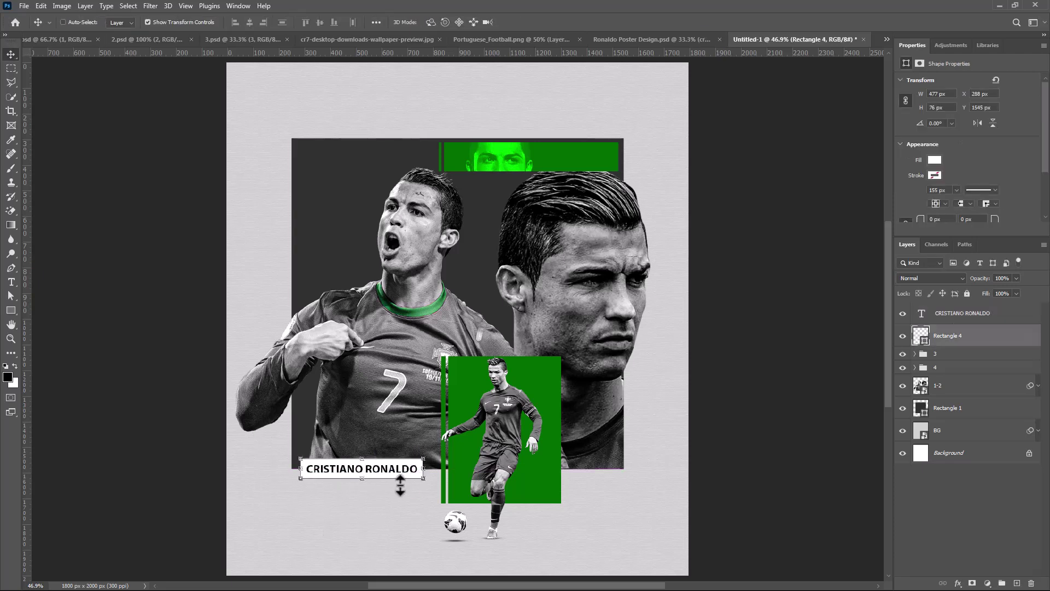
- Add a placeholder paragraph text box beneath the name rectangle and reduce its text size to 3 pt
click(1004, 320)
click(11, 282)
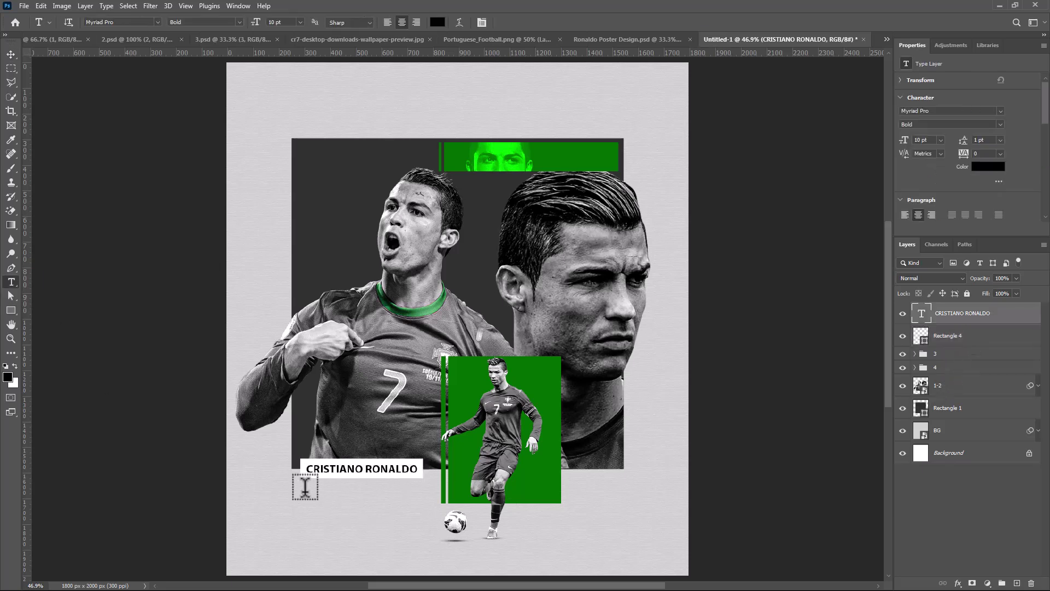
drag(306, 488, 435, 508)
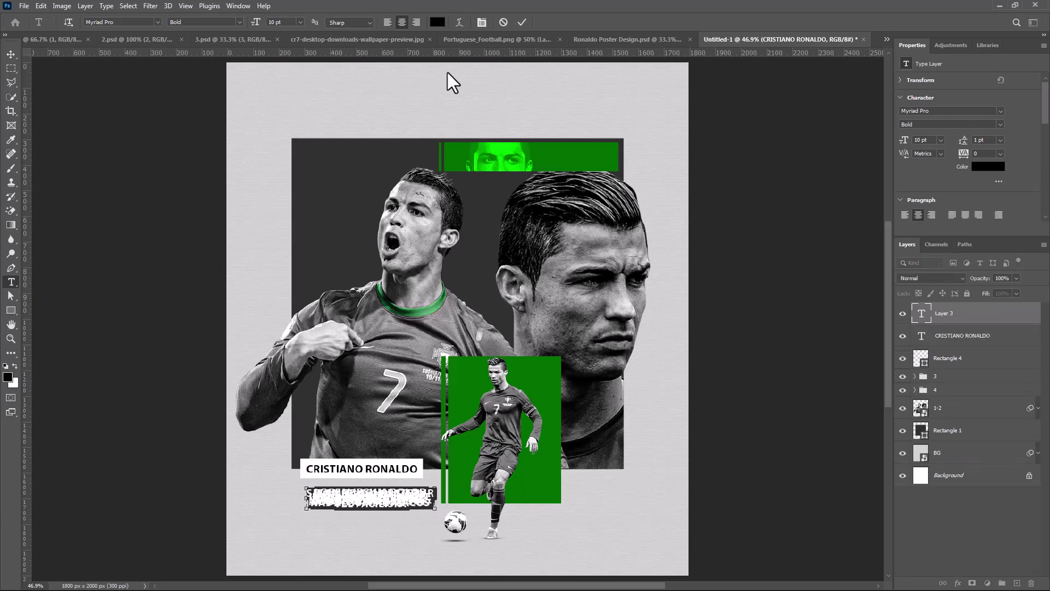
click(301, 22)
click(289, 43)
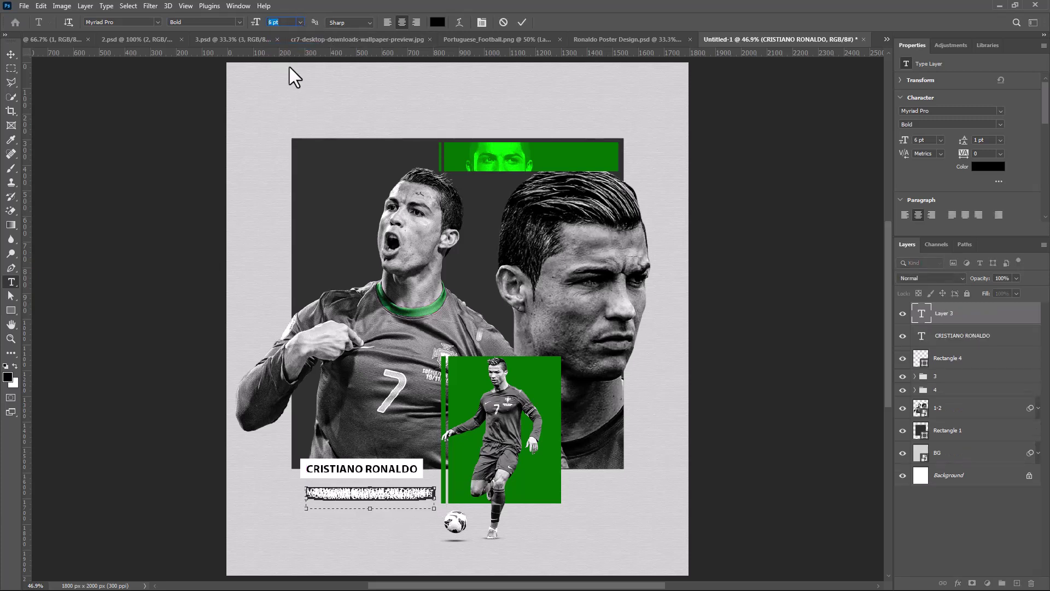
click(1001, 140)
key(Escape)
mouse_move(909, 145)
mouse_down()
mouse_move(899, 143)
mouse_move(906, 148)
mouse_up()
- Set the placeholder paragraph's leading to Auto, align it left and commit the text
click(1001, 140)
click(1000, 138)
click(1001, 140)
click(980, 155)
click(902, 214)
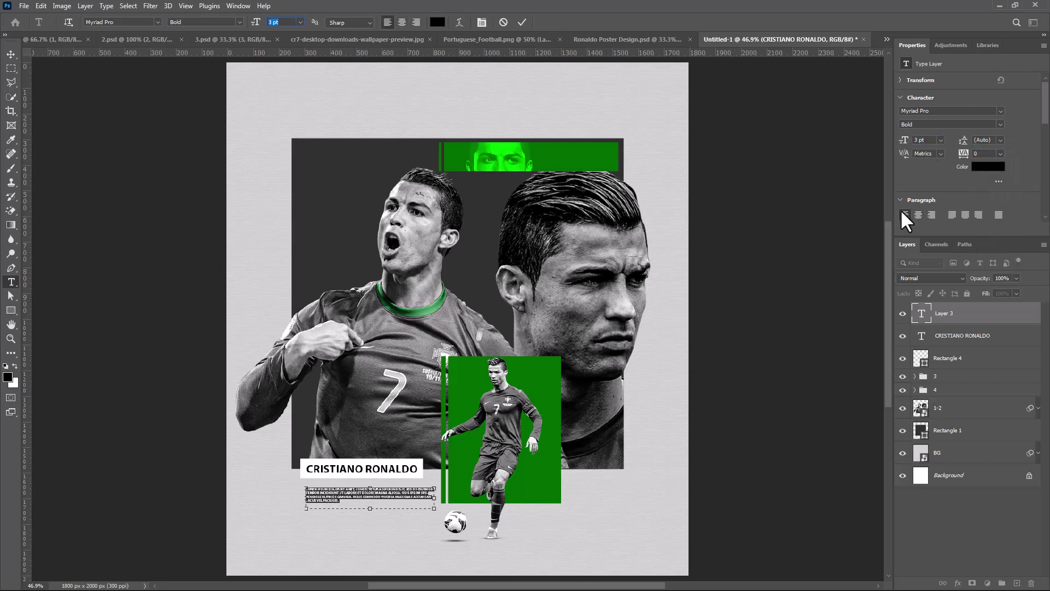
click(522, 22)
key(v)
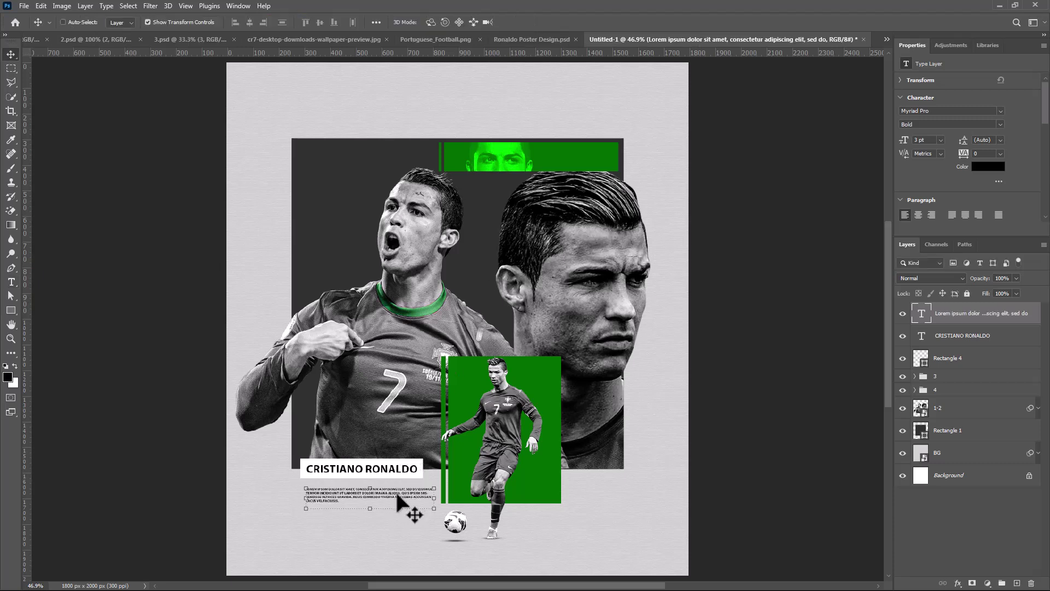
- Line up the paragraph with the white rectangle's left edge and group both texts and the rectangle as "Text2"
drag(398, 495, 393, 490)
shift+click(983, 359)
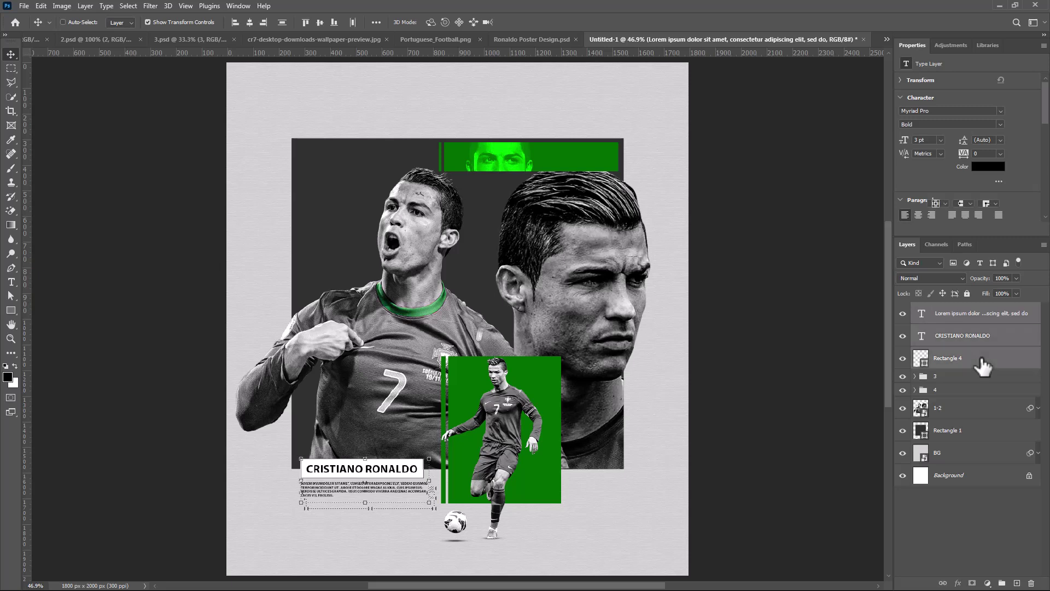
key(ctrl+g)
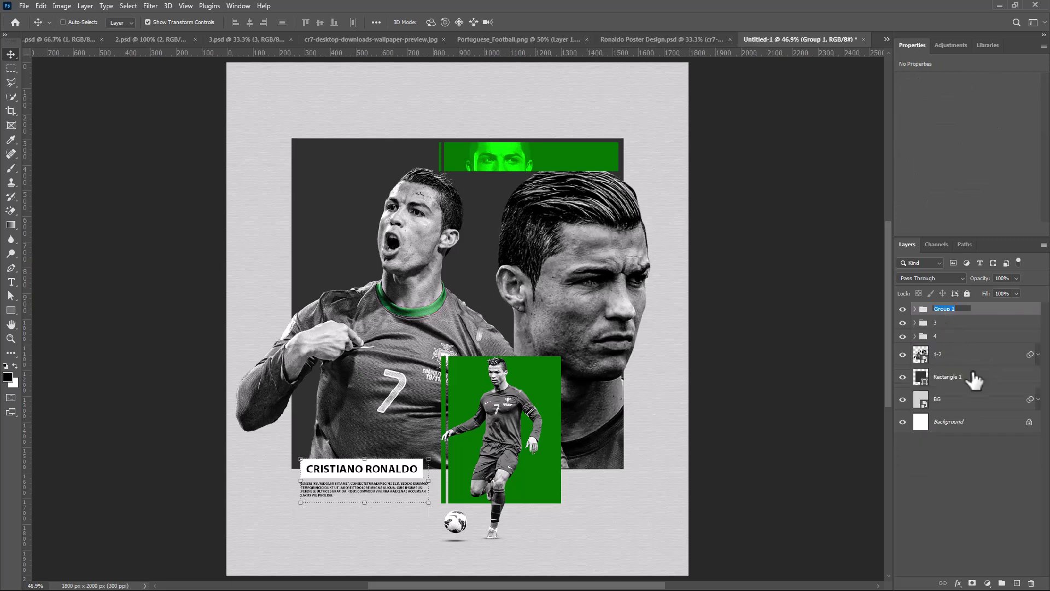
text(Text2)
key(Return)
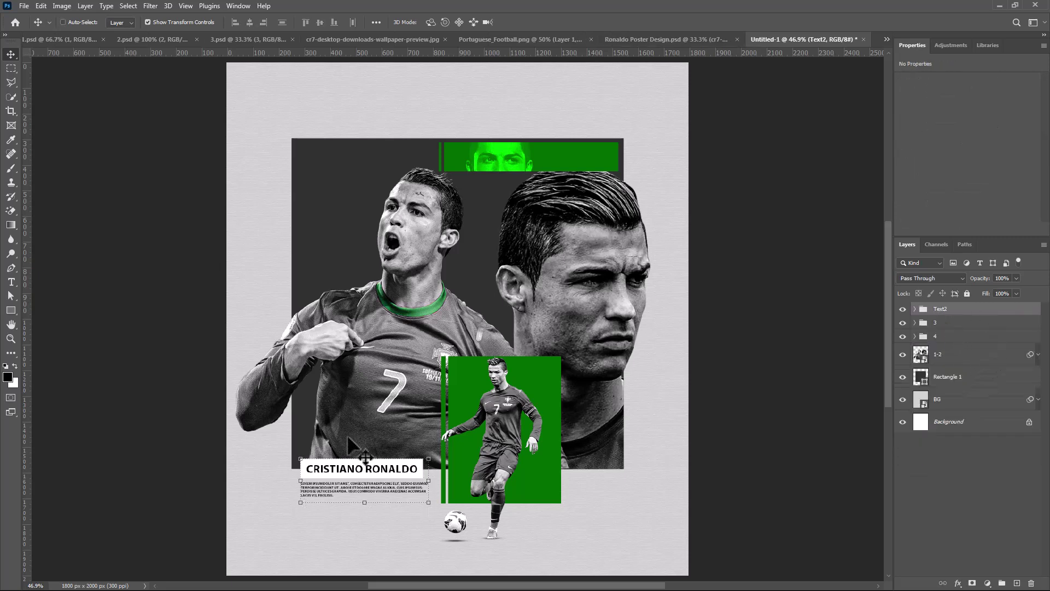
- Add vertical text "CR7" in white (ffffff) at 48 pt beside the dark rectangle's upper-left corner
key(t)
right_click(12, 282)
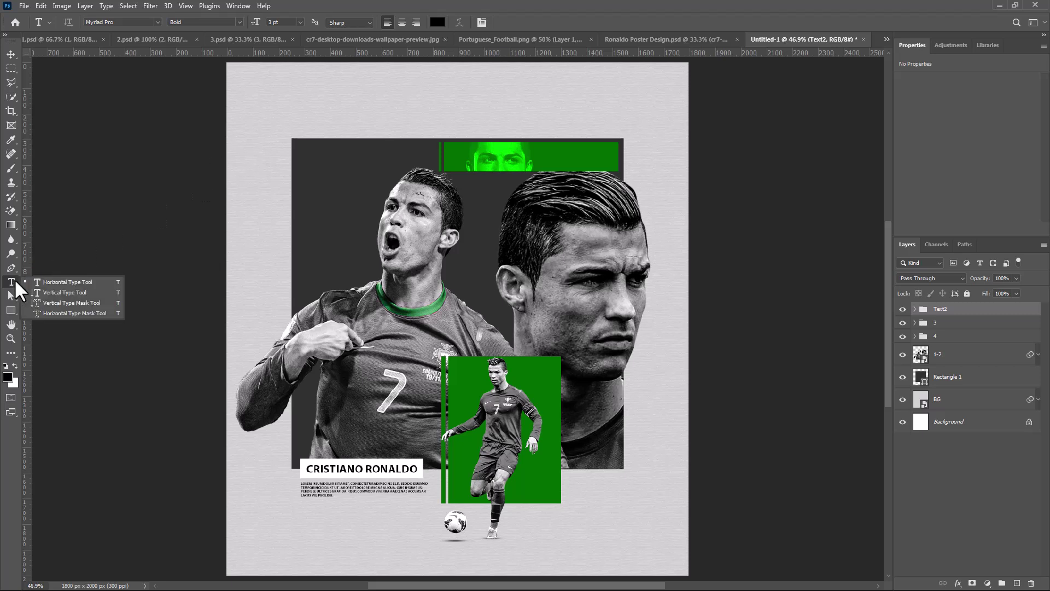
click(57, 292)
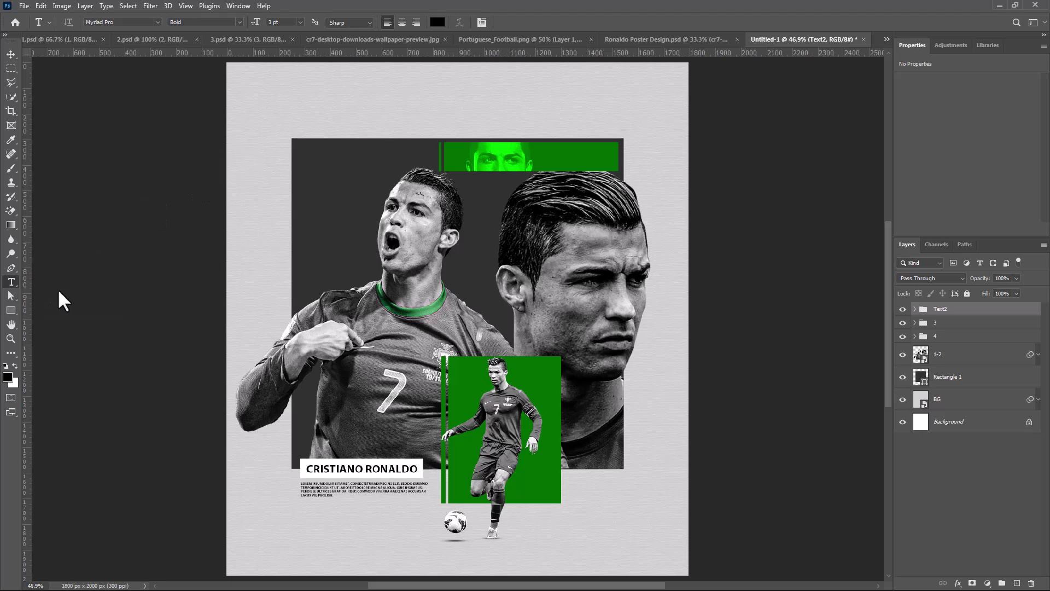
click(300, 22)
click(291, 146)
click(438, 22)
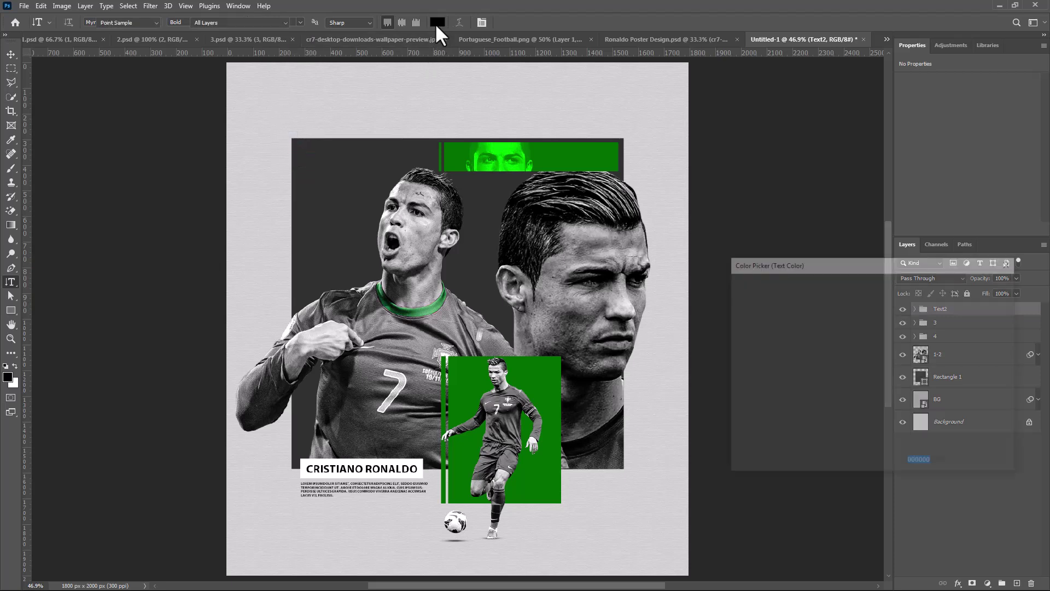
click(745, 291)
drag(745, 291, 735, 289)
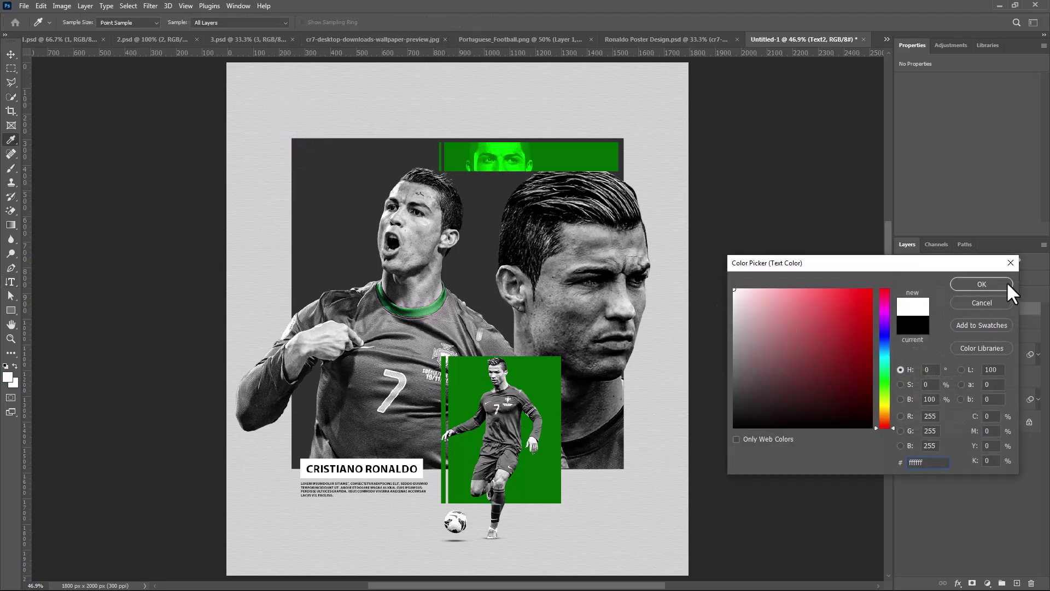
click(981, 284)
click(278, 116)
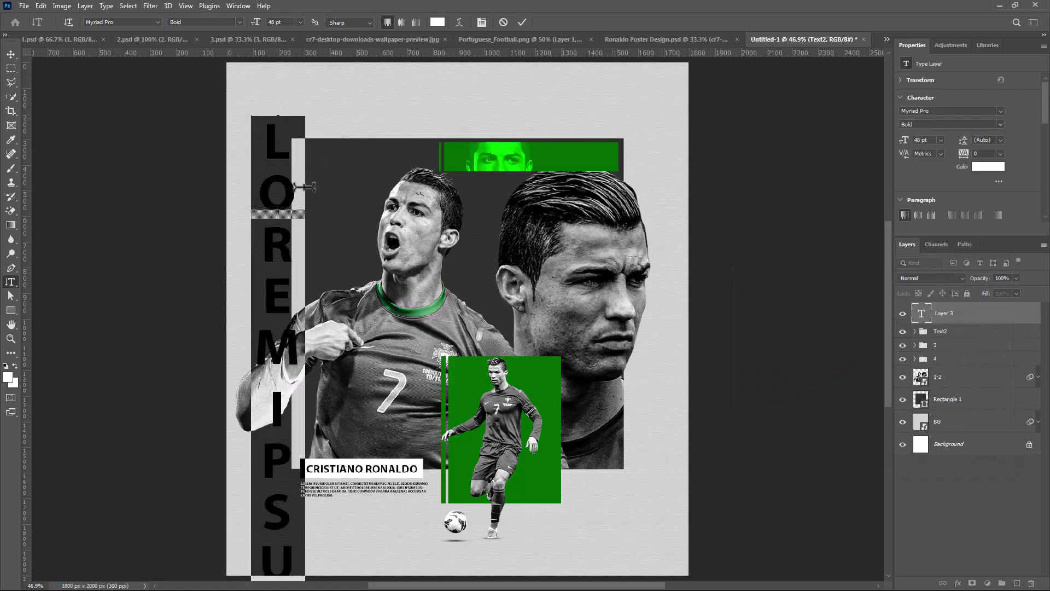
text(CR)
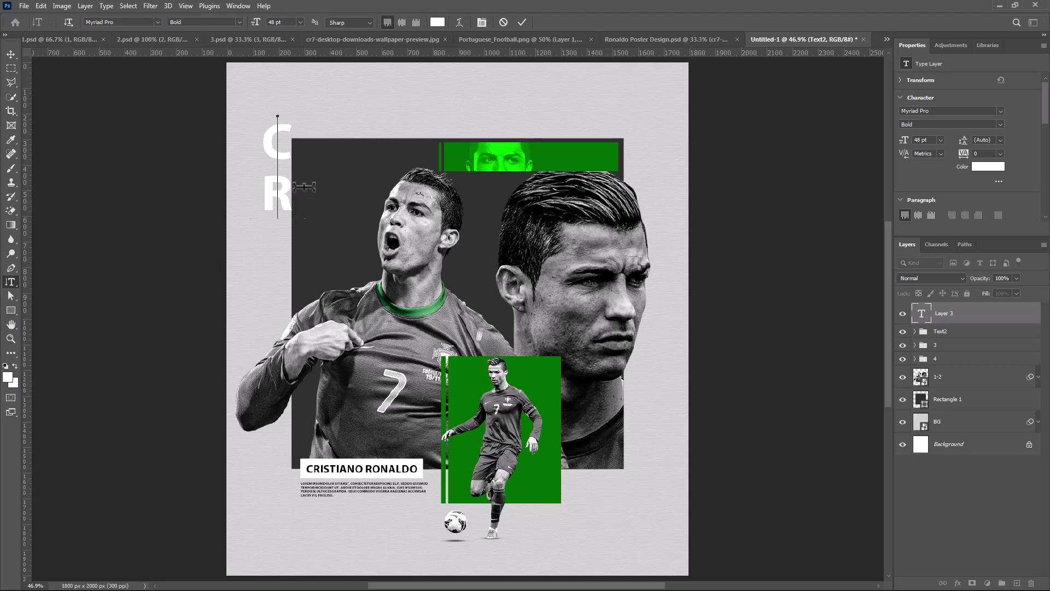
text(7)
- Tighten the tracking of the vertical "CR7" text to -200 and commit it
key(ctrl+a)
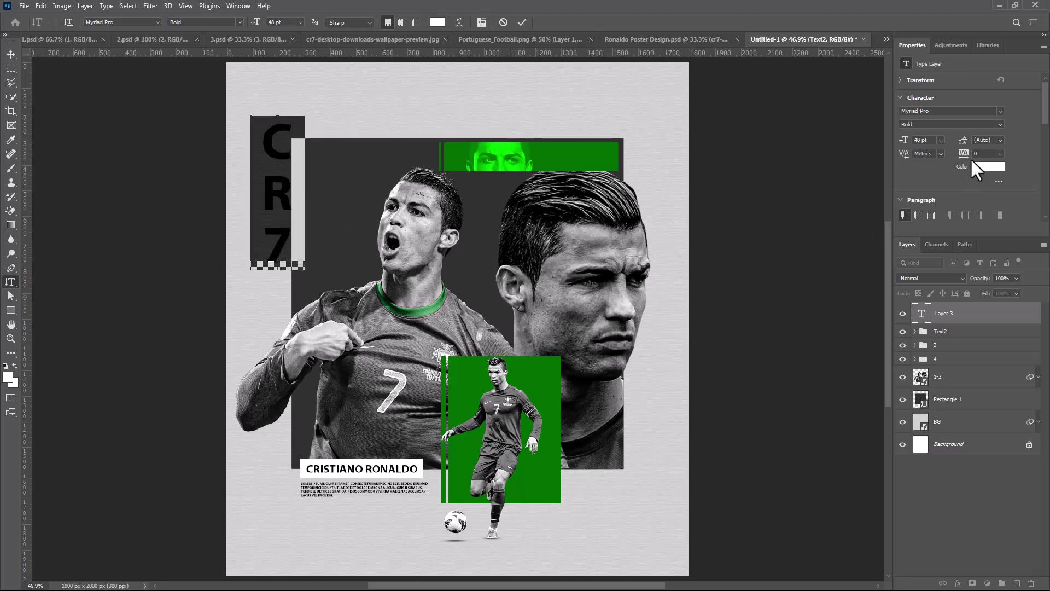
drag(963, 145, 961, 157)
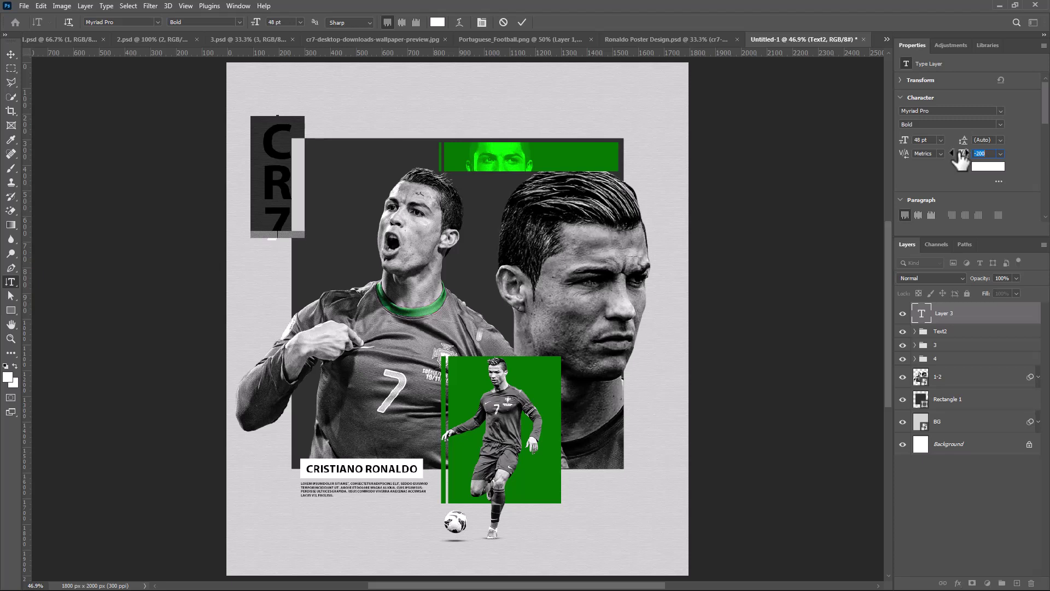
click(522, 23)
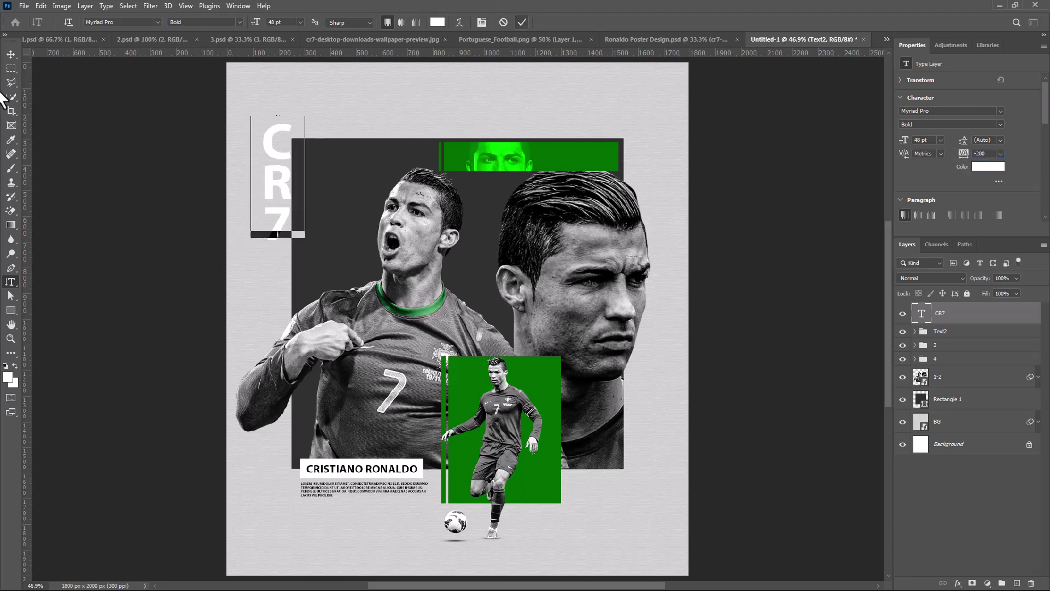
- Fit "CR7" inside the dark rectangle's upper-left corner, enlarged to about 124%, and move its layer between 1-2 and Rectangle 1
click(11, 54)
drag(300, 226, 325, 304)
key(ctrl+t)
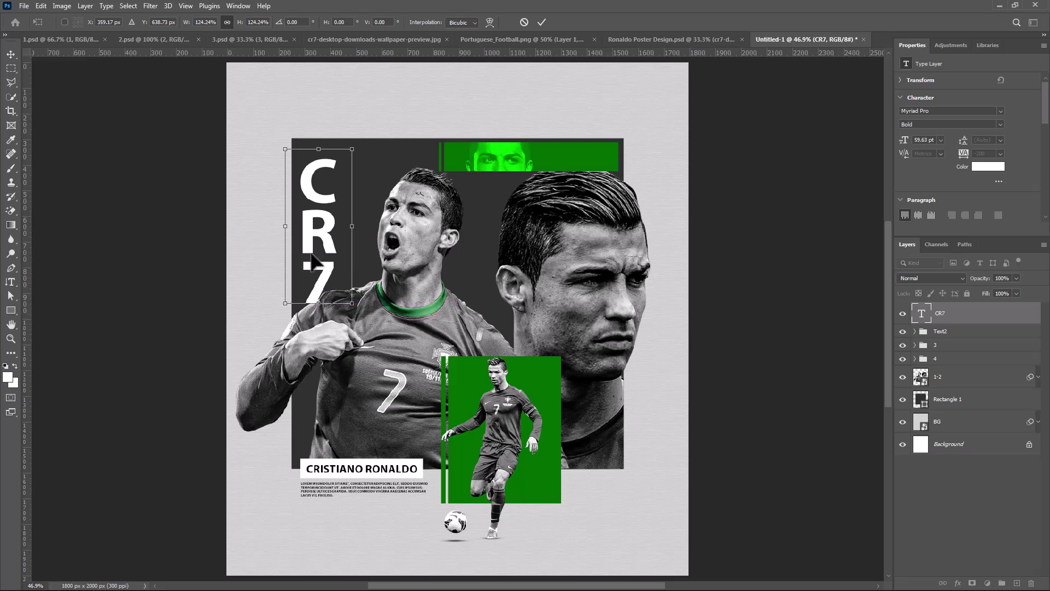
key(Return)
drag(310, 268, 310, 262)
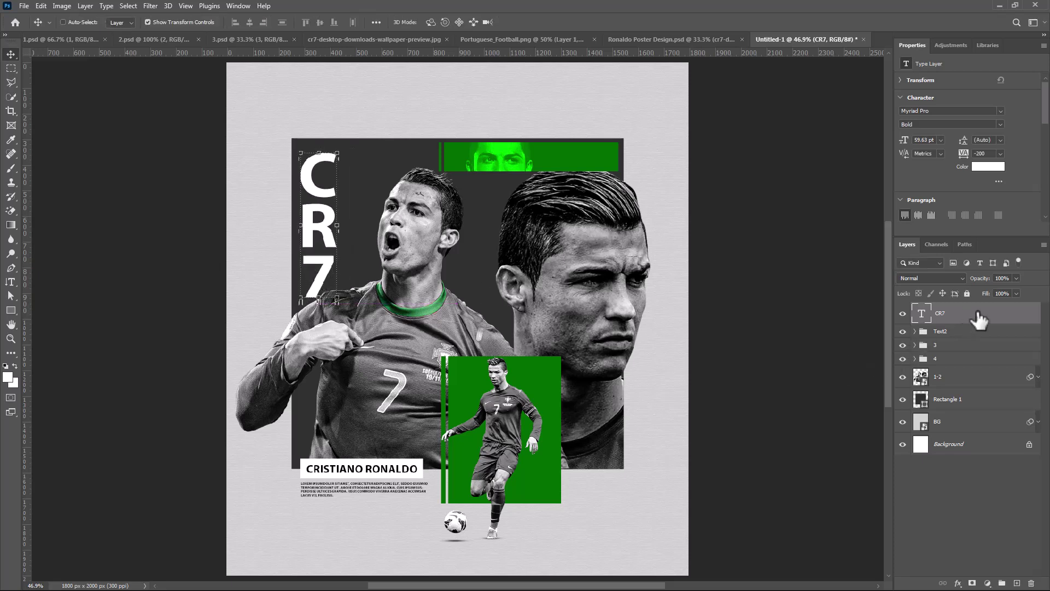
drag(980, 316, 969, 387)
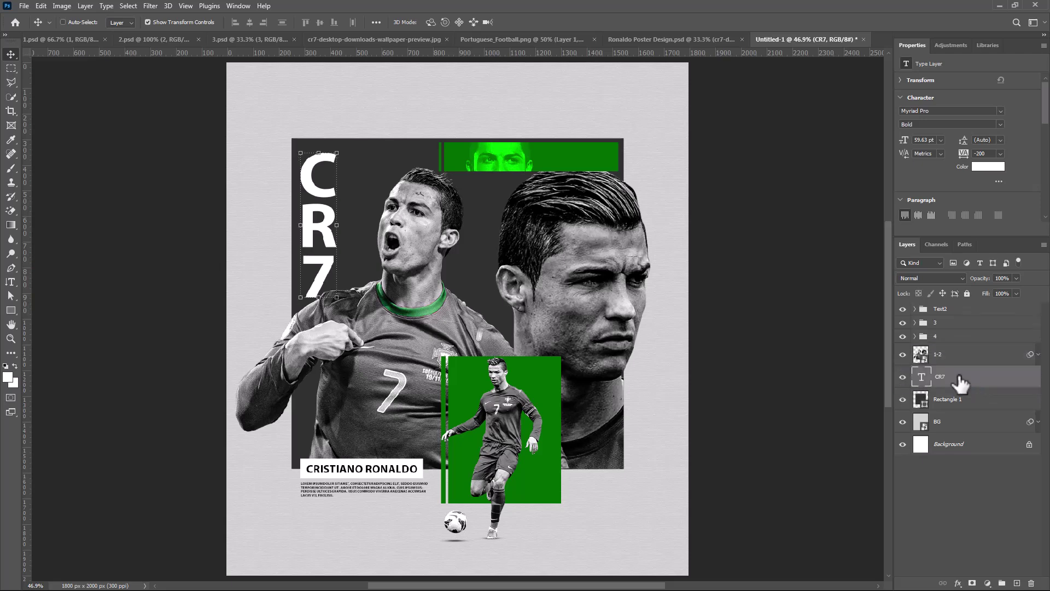
- Add an Outer Glow layer style to the "CR7" text with the glow colour set to bright green (00ff00)
right_click(996, 388)
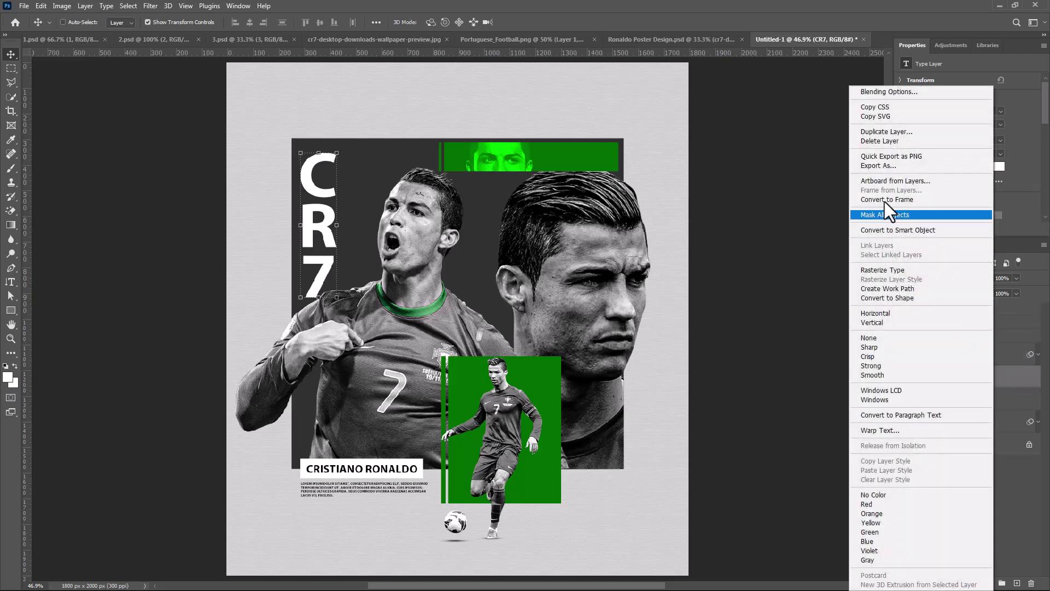
click(872, 91)
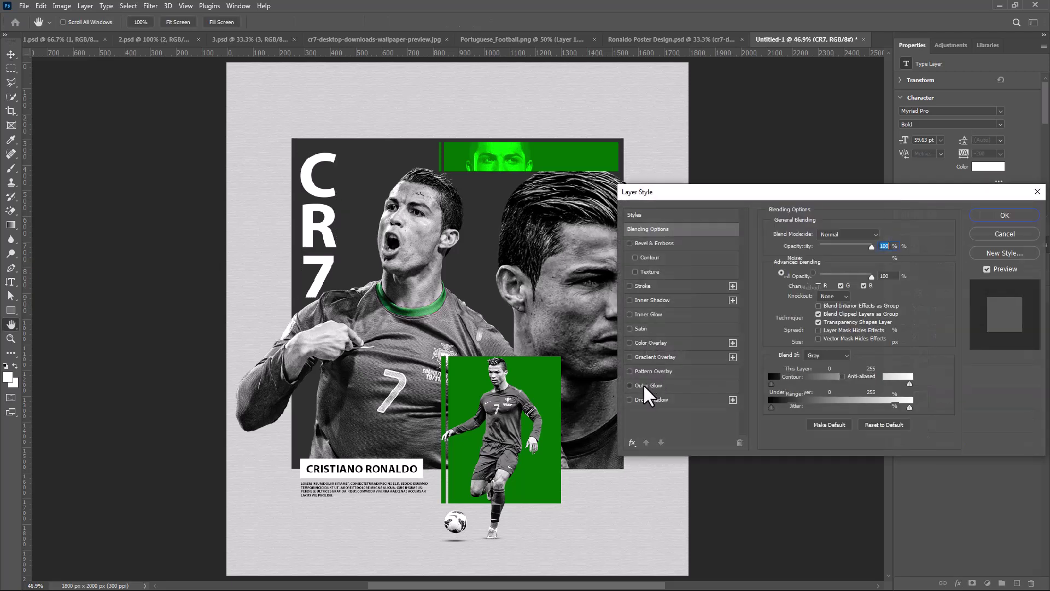
click(645, 384)
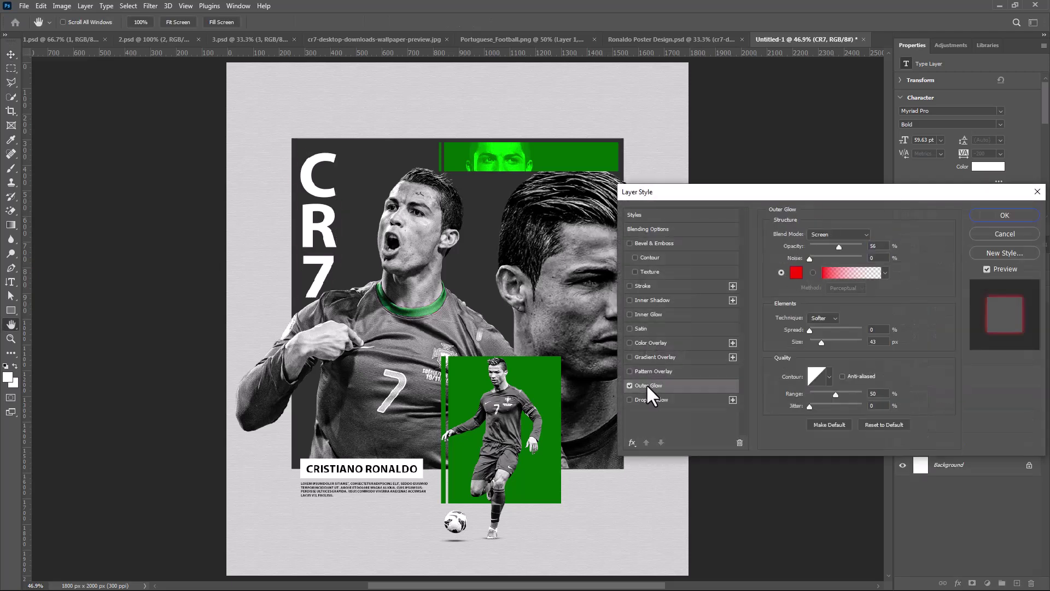
click(797, 273)
click(605, 156)
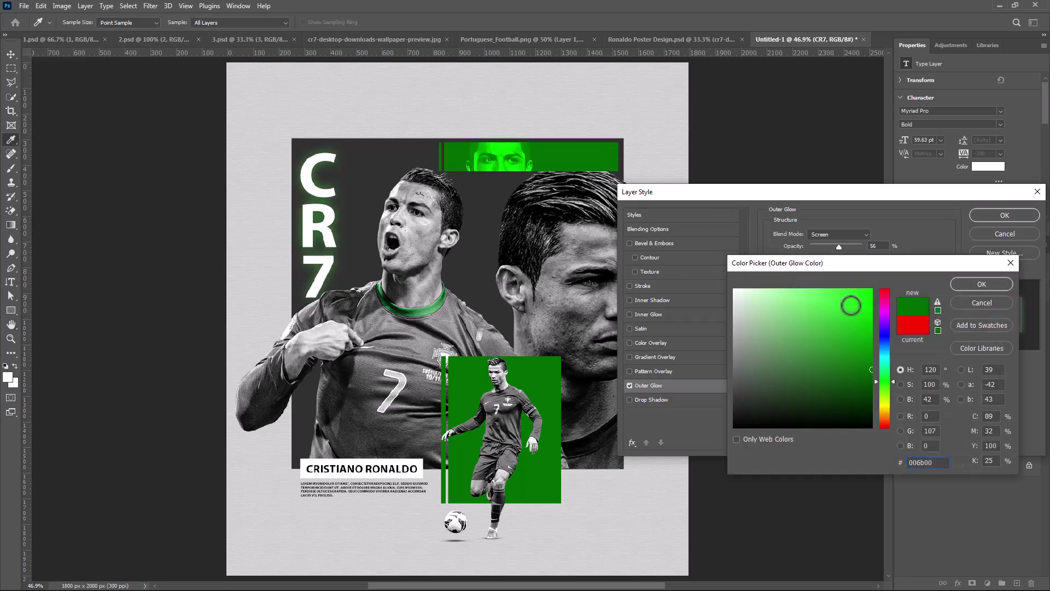
drag(863, 346, 875, 288)
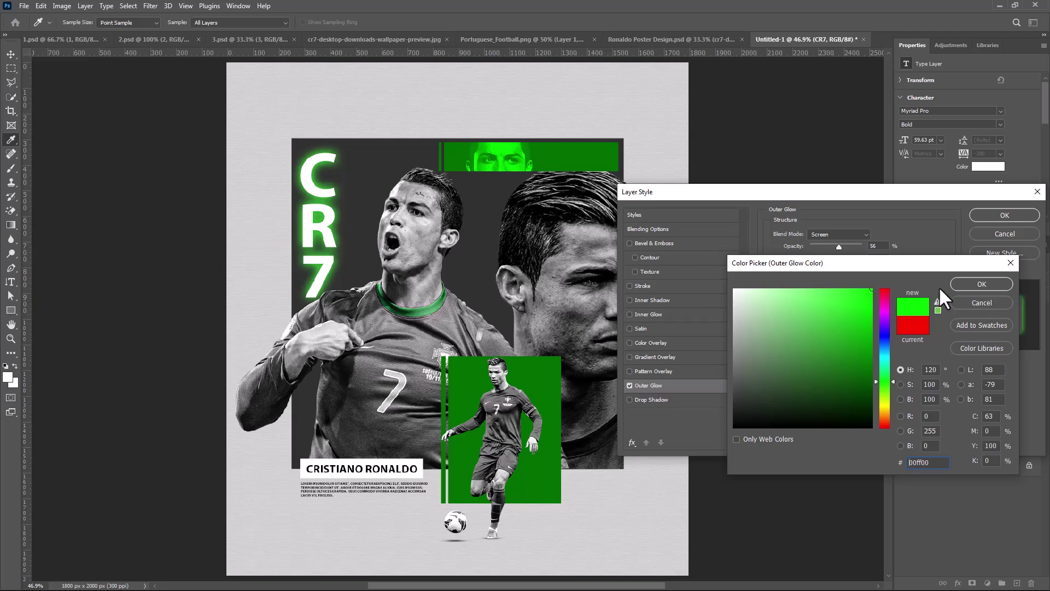
click(961, 284)
- Raise the glow's opacity to 76% in Screen mode, fine-tune its size and apply the layer style
drag(840, 246, 847, 247)
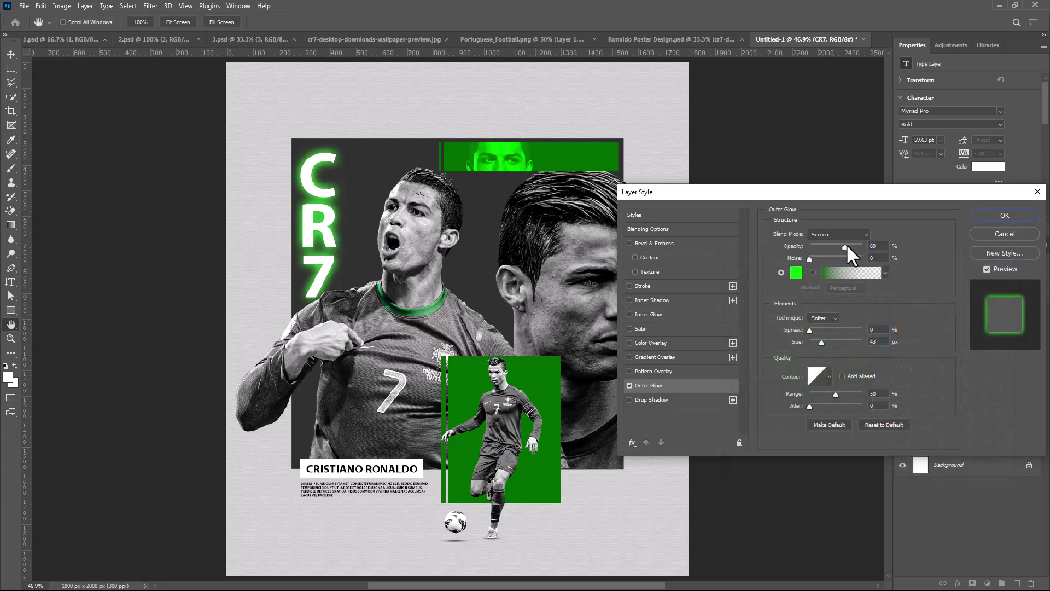
click(842, 234)
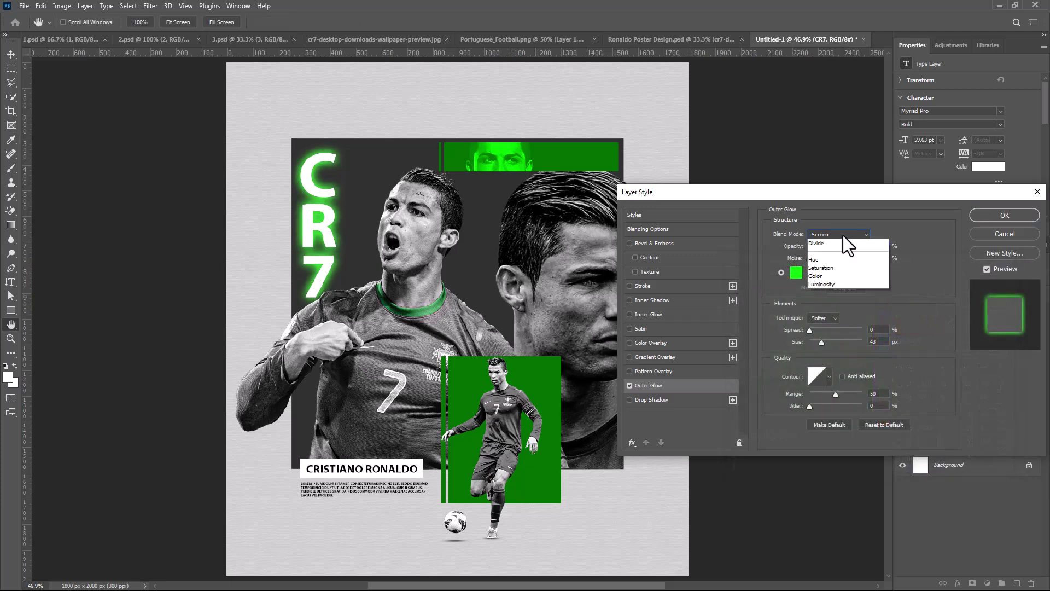
click(823, 323)
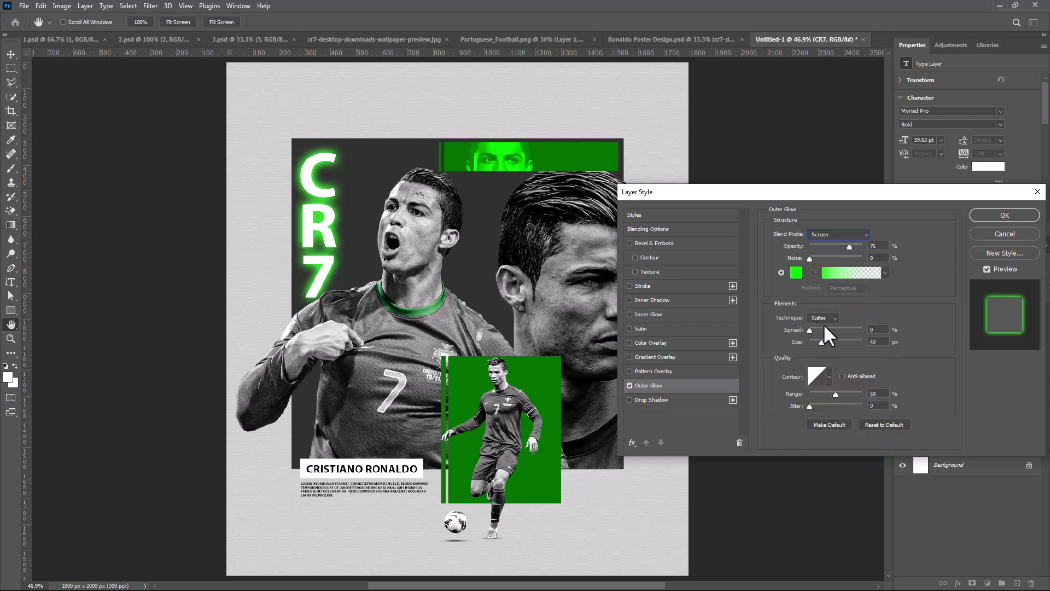
drag(821, 340, 819, 341)
click(979, 217)
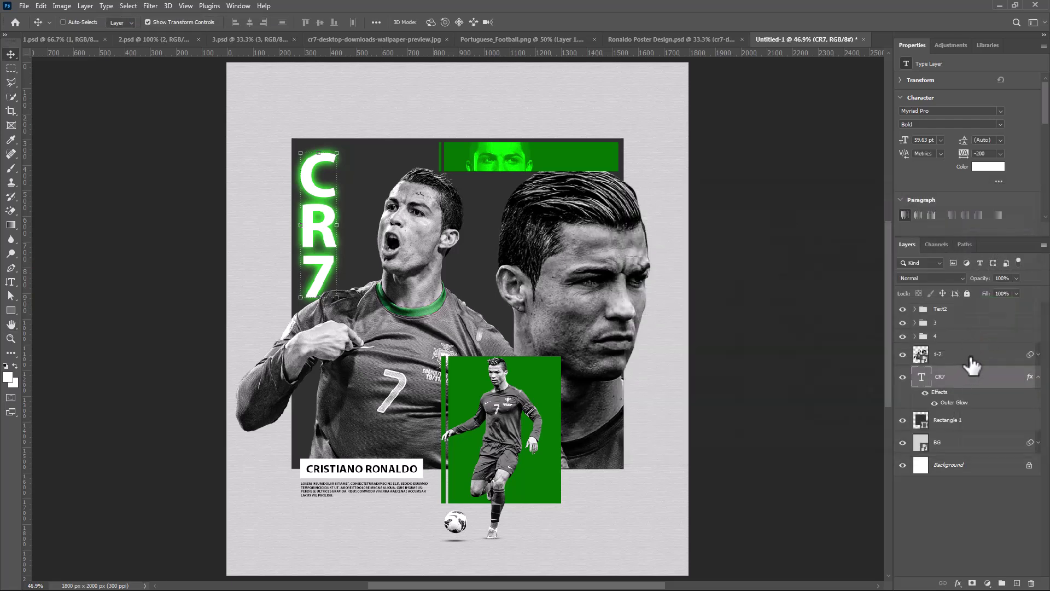
- Create a new layer above 1-2, set its blend mode to Color Dodge and clip it to 1-2
click(977, 356)
click(1018, 583)
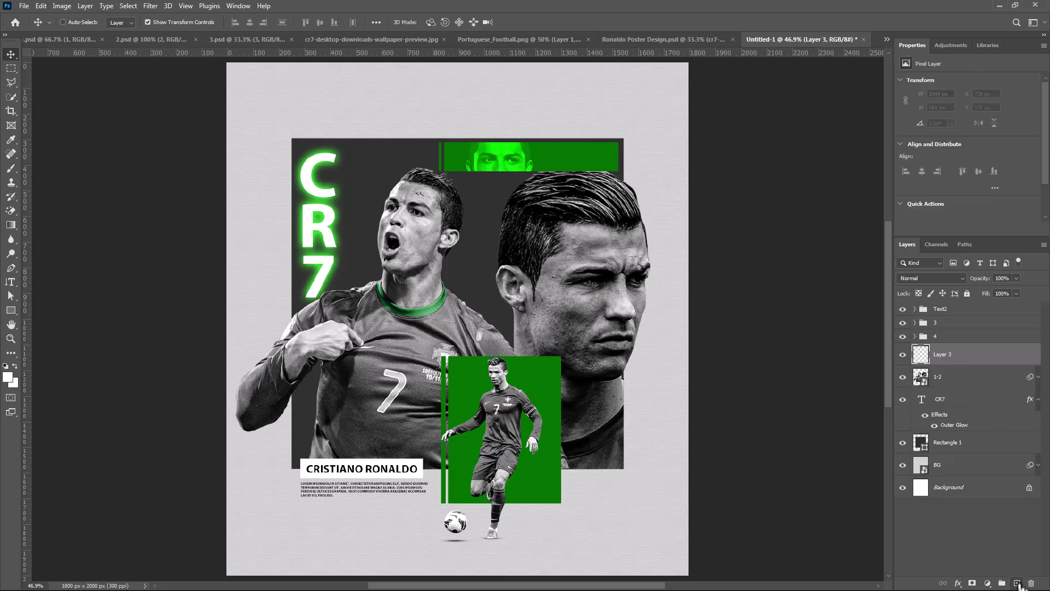
click(950, 280)
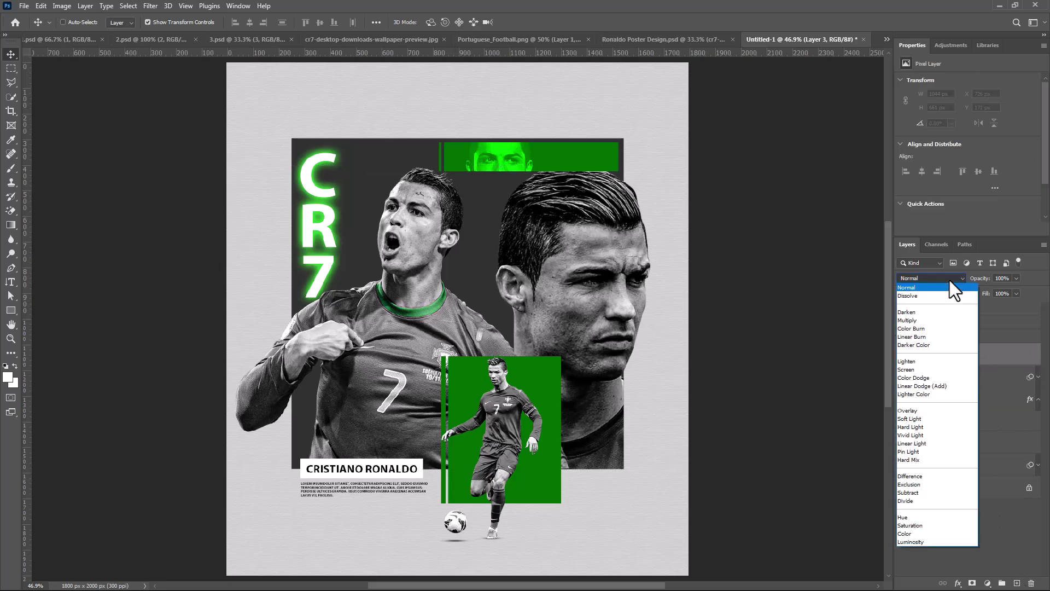
click(916, 378)
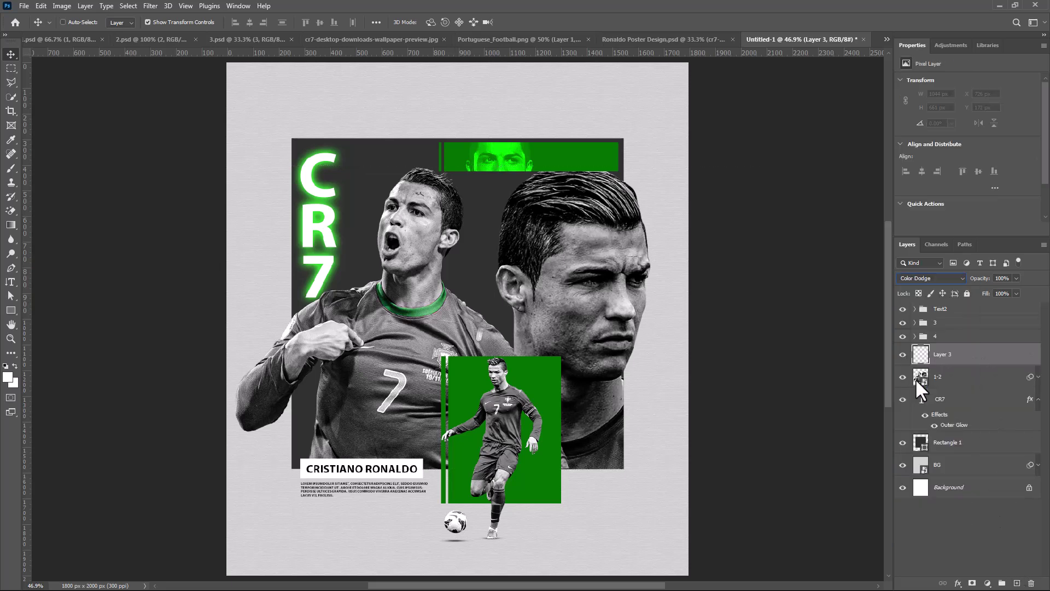
right_click(966, 366)
click(871, 338)
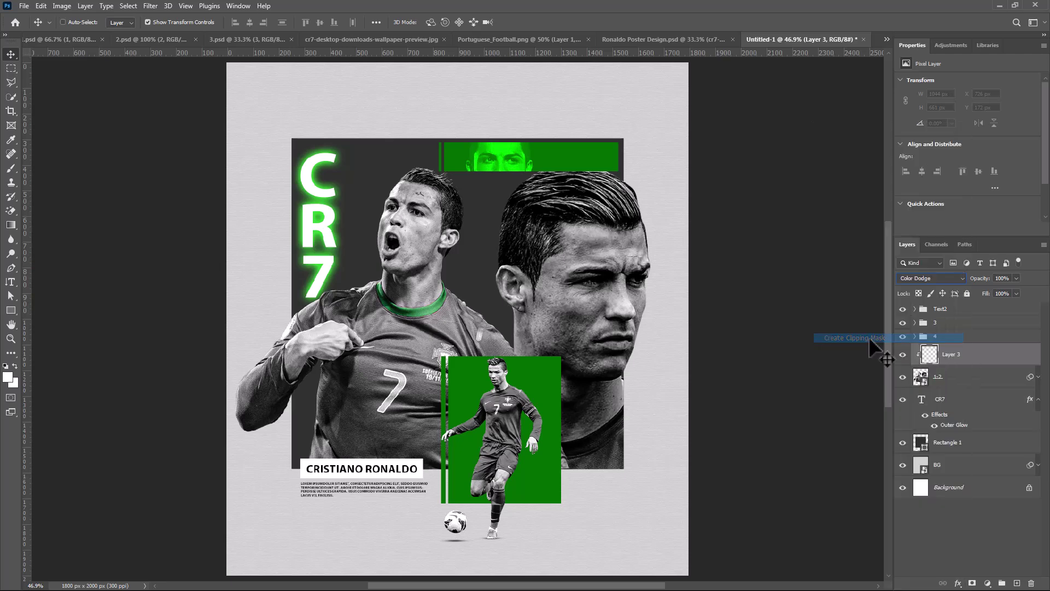
- Paint green light along the left edges of both large cutouts with a Soft Round brush, using the green sampled from the upper bar
click(11, 169)
right_click(311, 260)
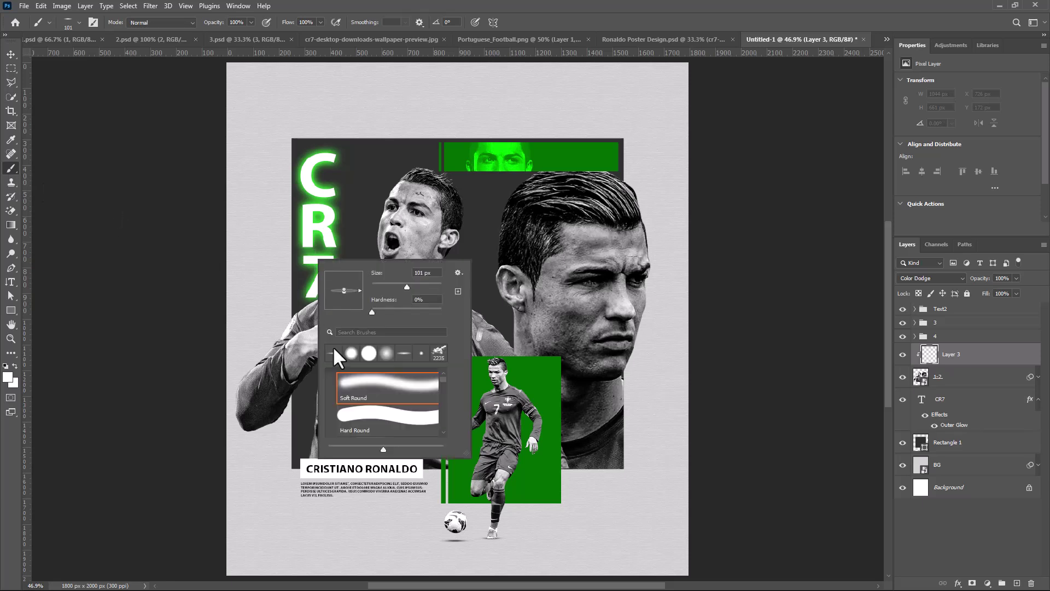
click(359, 385)
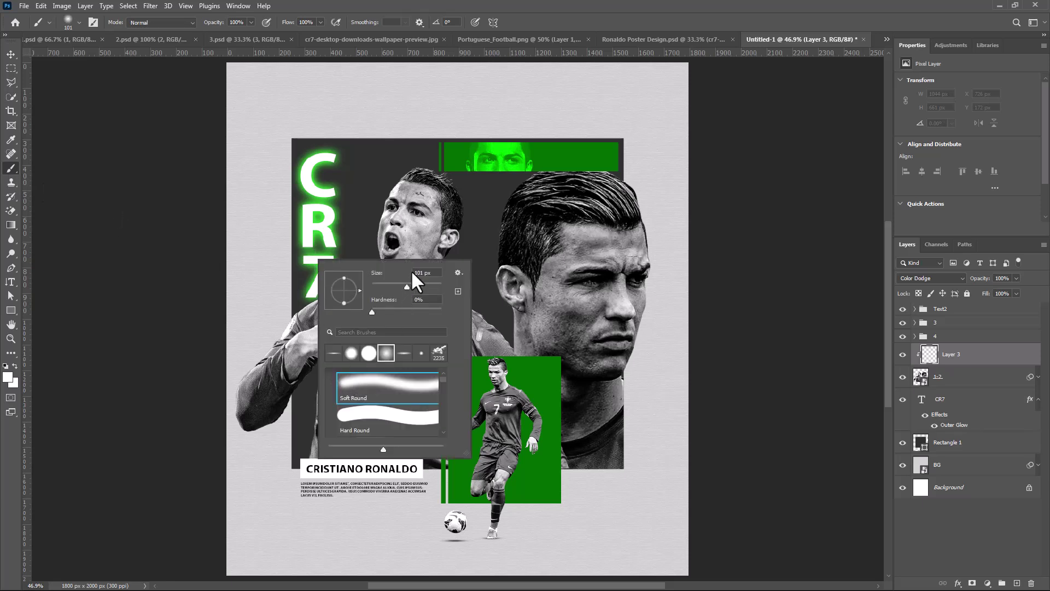
alt+click(565, 155)
mouse_move(381, 216)
mouse_down()
mouse_move(387, 192)
mouse_move(368, 267)
mouse_move(306, 301)
mouse_up()
mouse_move(444, 333)
mouse_down()
mouse_move(519, 167)
mouse_move(569, 132)
mouse_up()
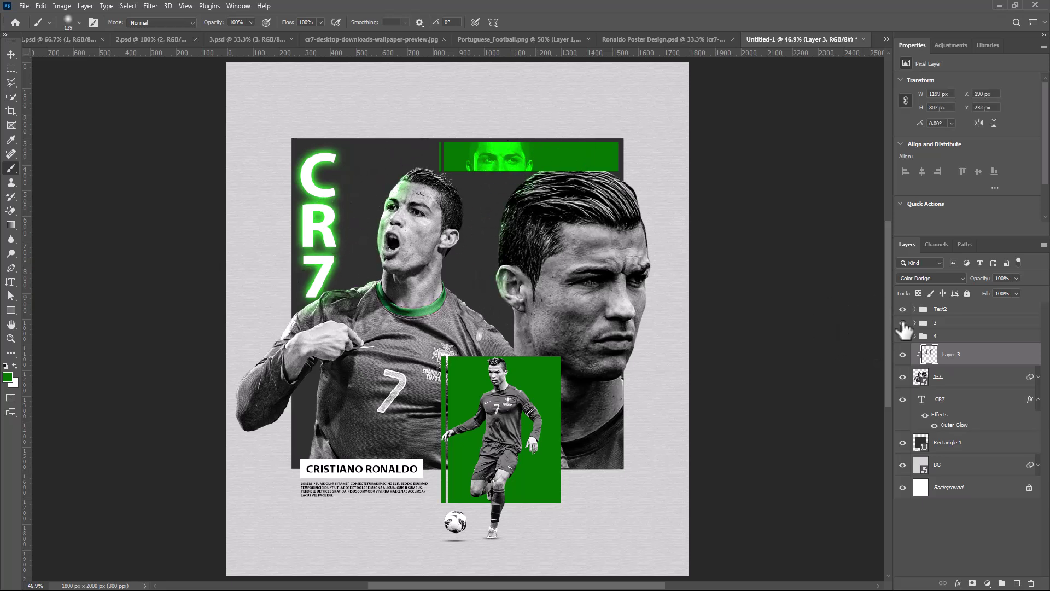
- Bring the Portugal crest into the poster, shrink it to about 11.6% beside "CR7", and shift "CR7" up level with the crest
drag(955, 310, 408, 273)
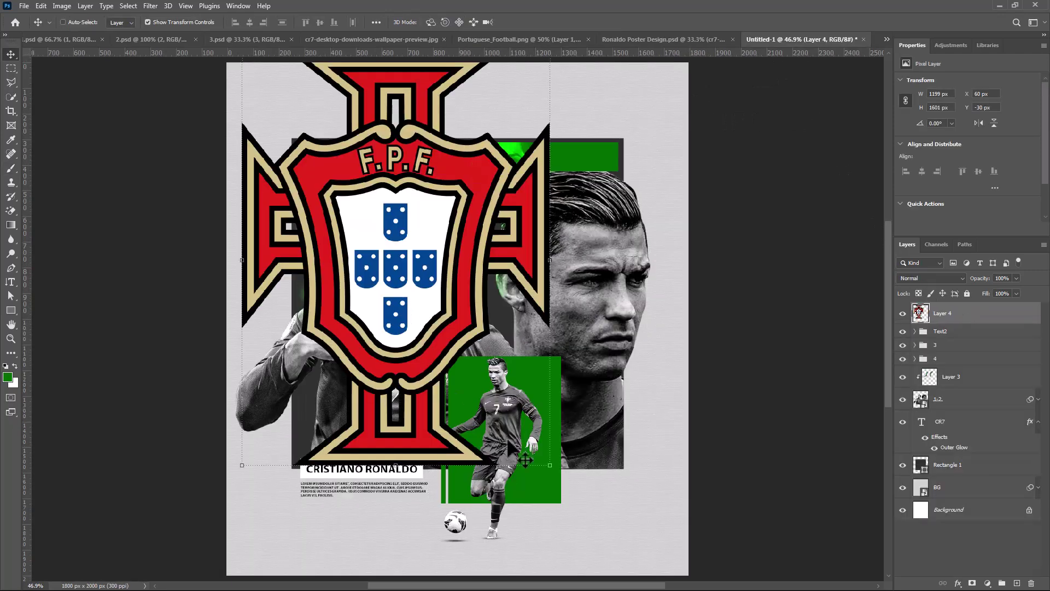
key(ctrl+t)
drag(548, 467, 371, 183)
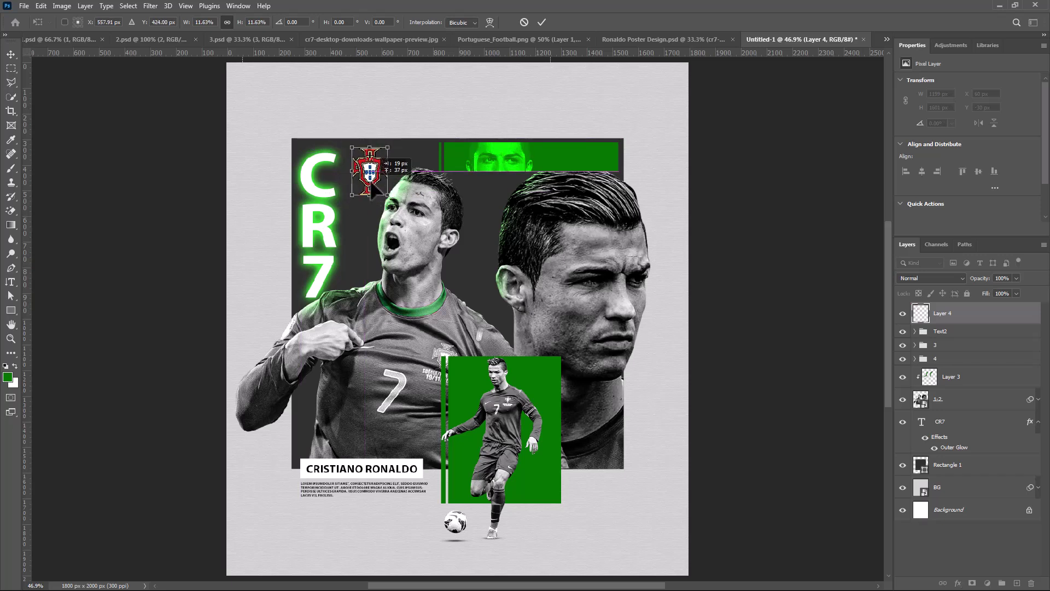
key(Return)
ctrl+click(326, 204)
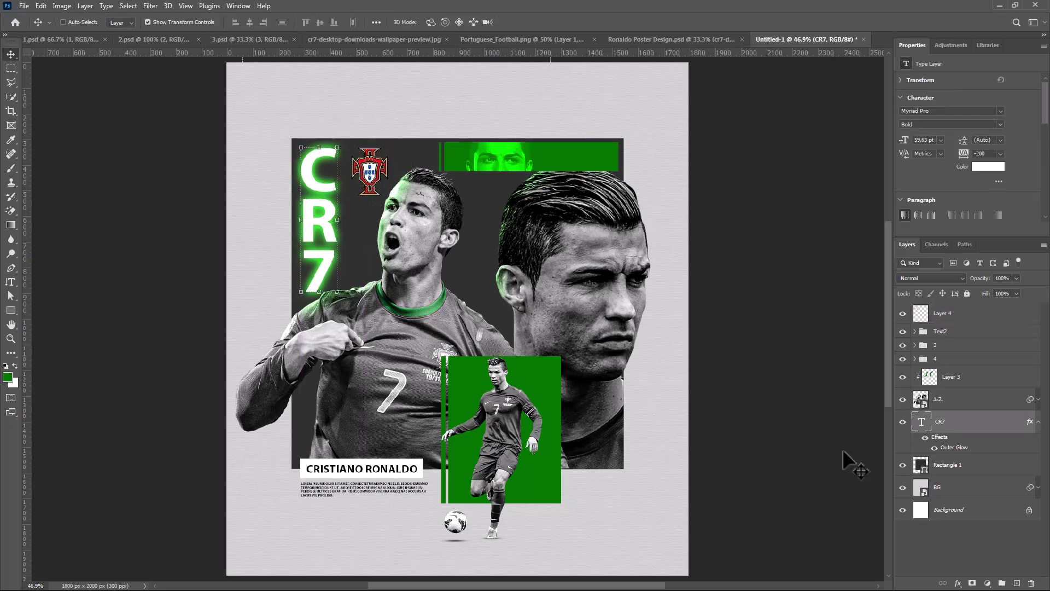
- Duplicate the "CRISTIANO RONALDO" text above the dark rectangle and widen the copy's tracking to 1340
drag(383, 469, 456, 126)
double_click(455, 124)
drag(962, 154, 1004, 159)
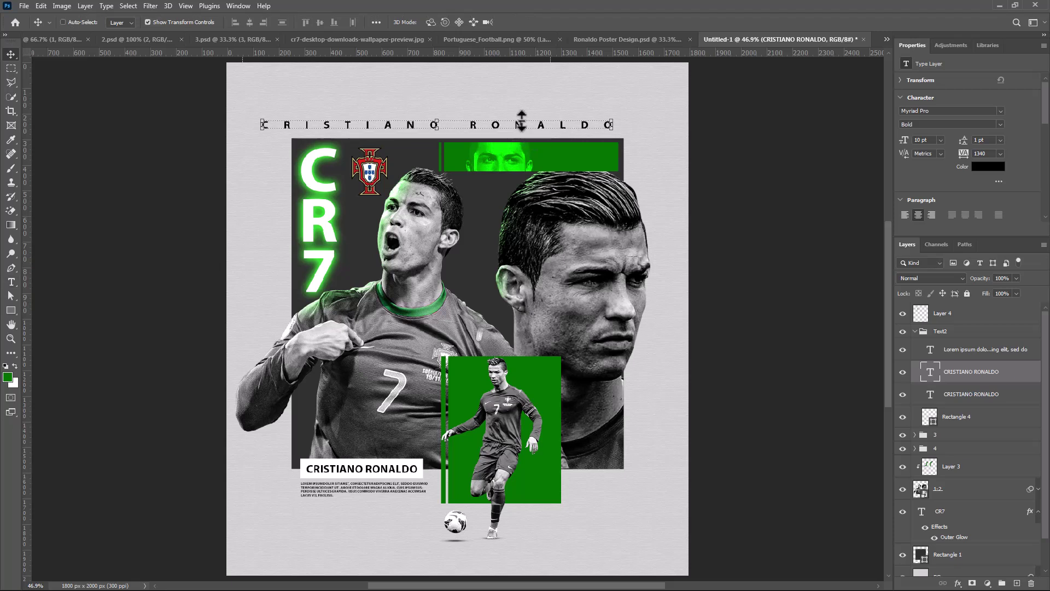
key(ctrl+Return)
- Scale the widely spaced name above the dark rectangle down to match the rectangle's width
key(ctrl+t)
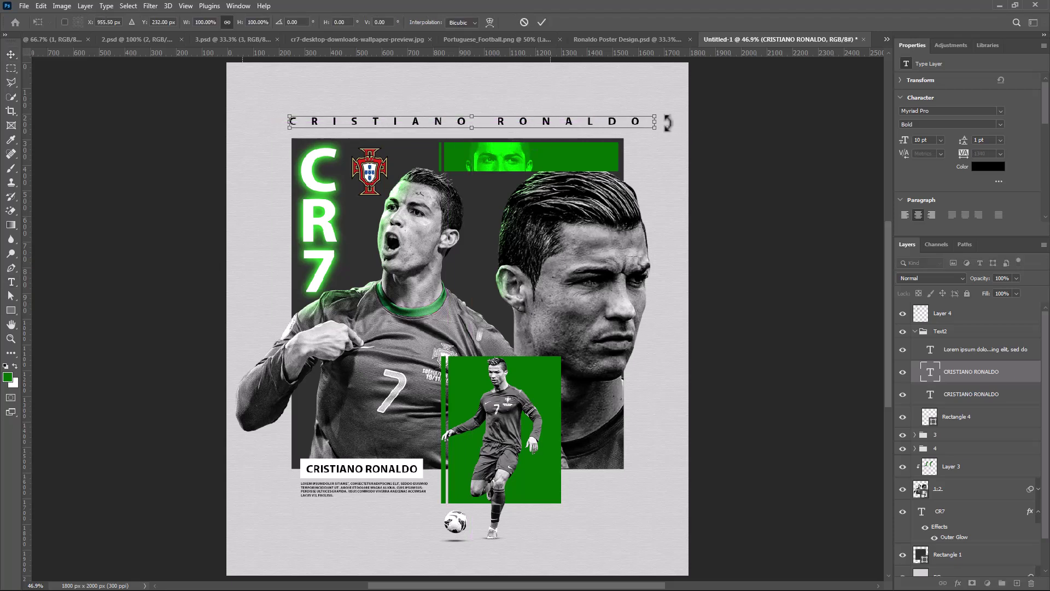
drag(653, 121, 619, 121)
key(Return)
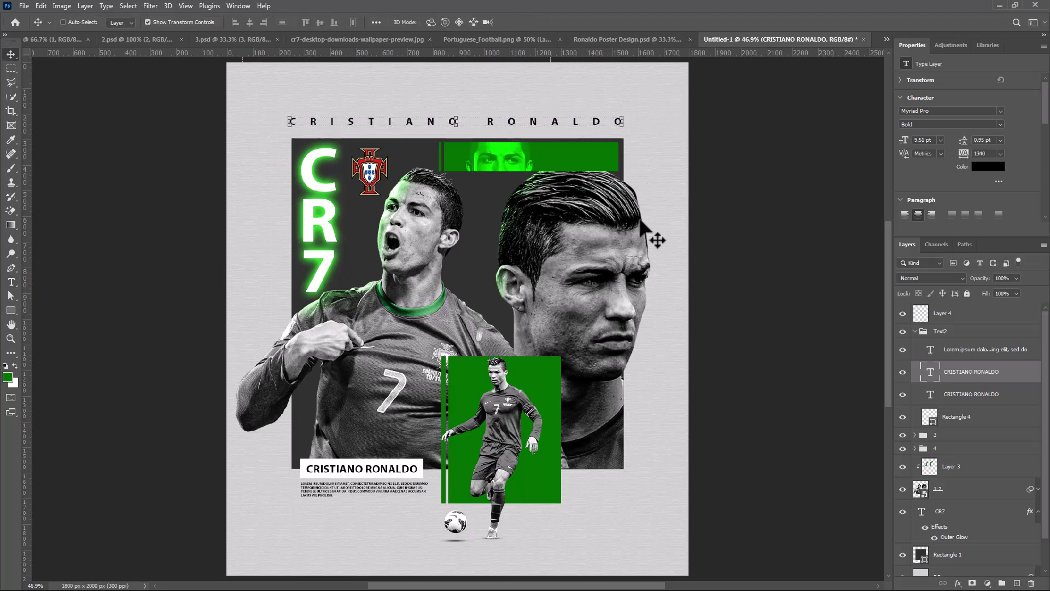